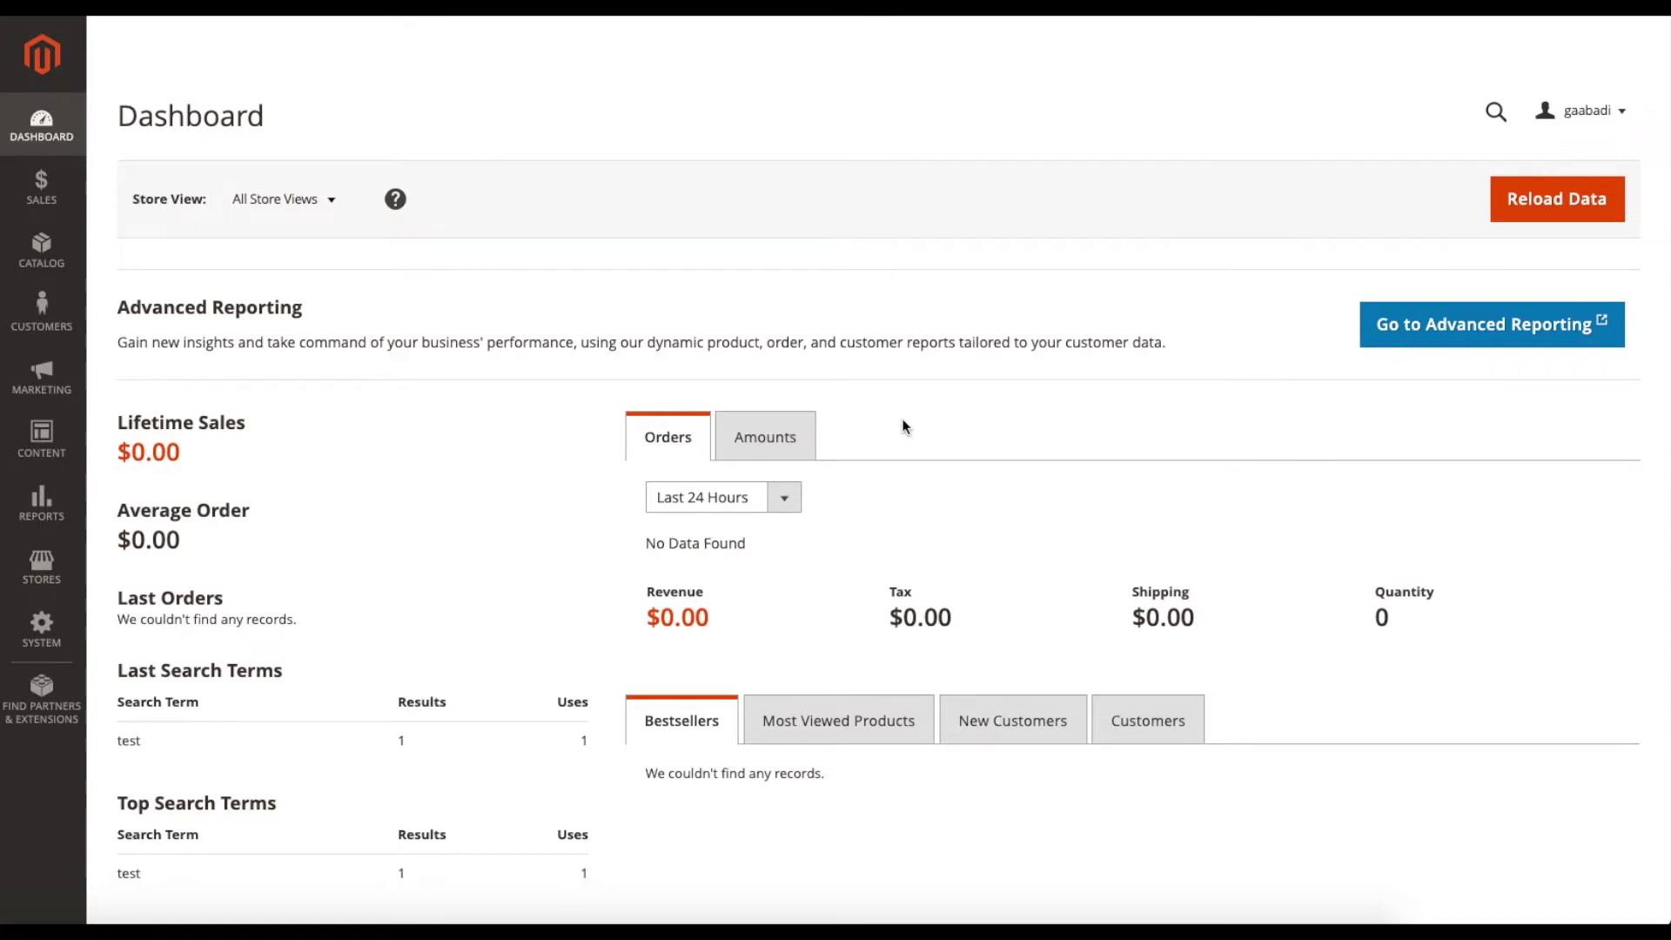
- Open the list of content pages and start adding a new page
{"action": "left_click", "coordinate": [54, 447]}
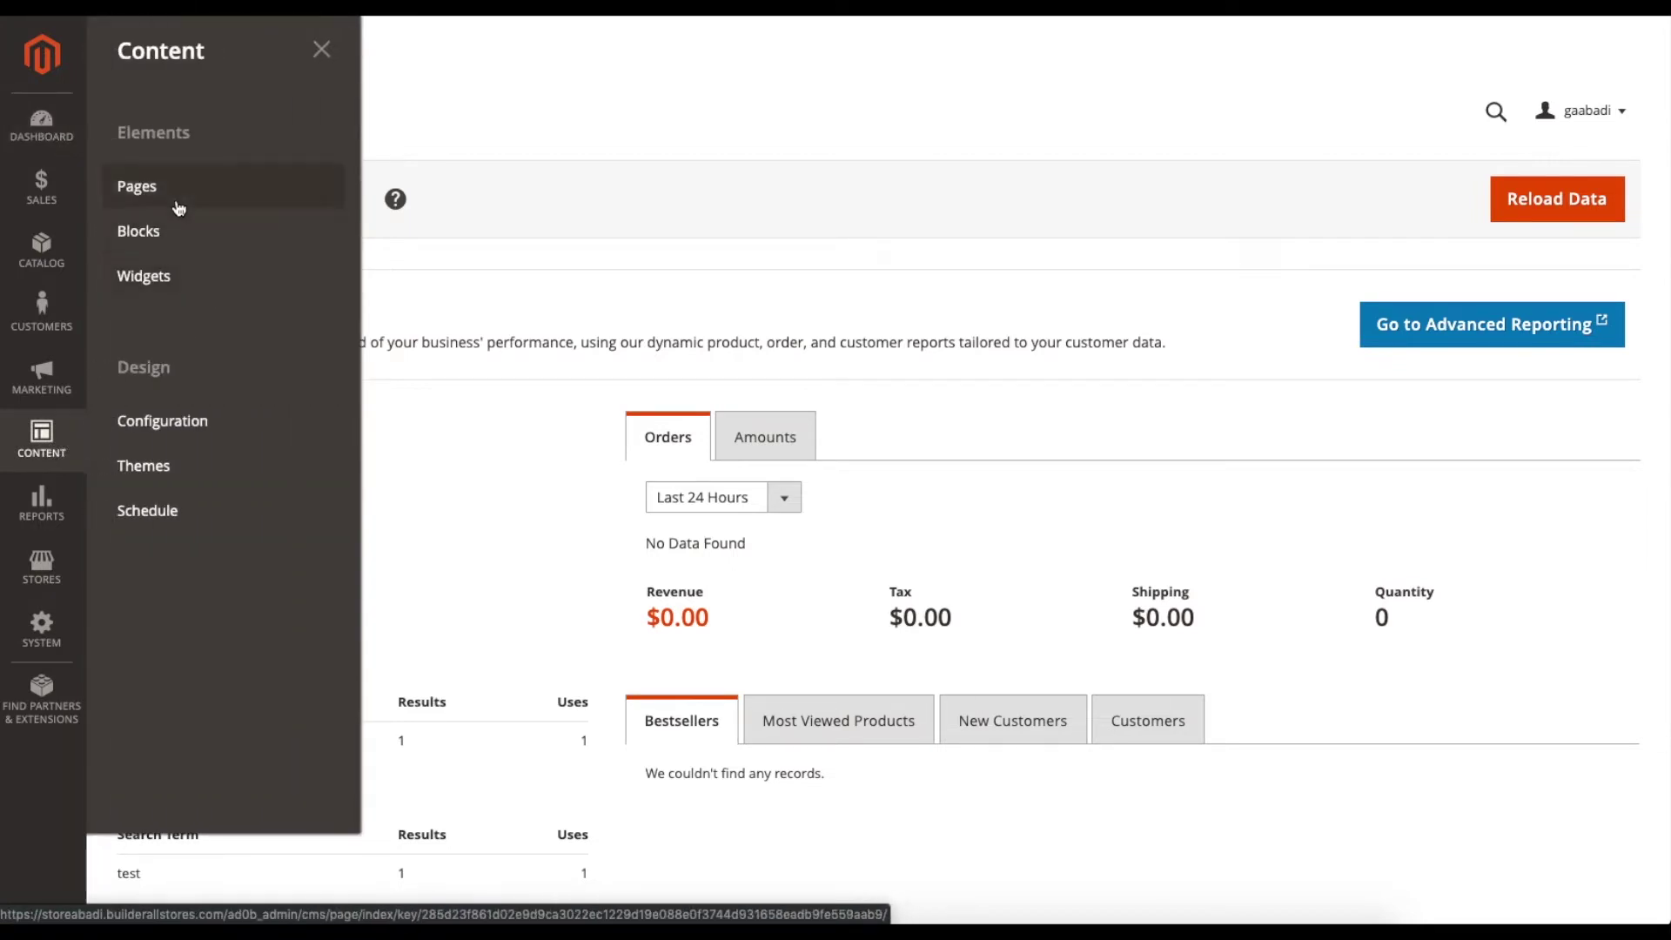
{"action": "left_click", "coordinate": [142, 189]}
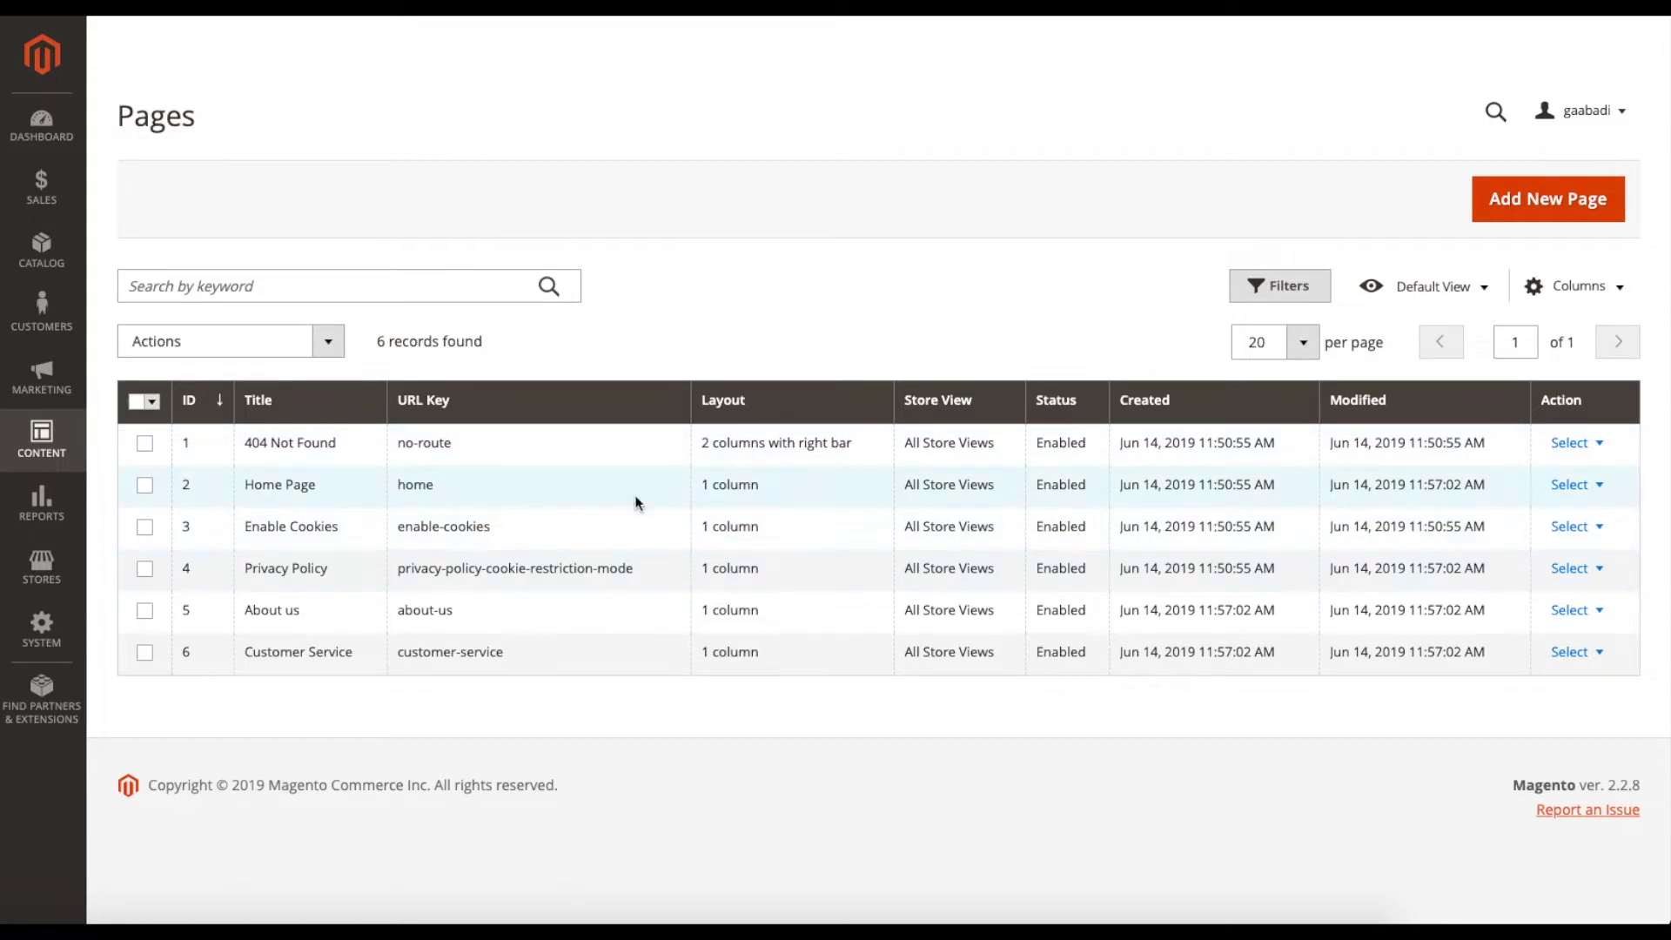
{"action": "left_click", "coordinate": [1555, 219]}
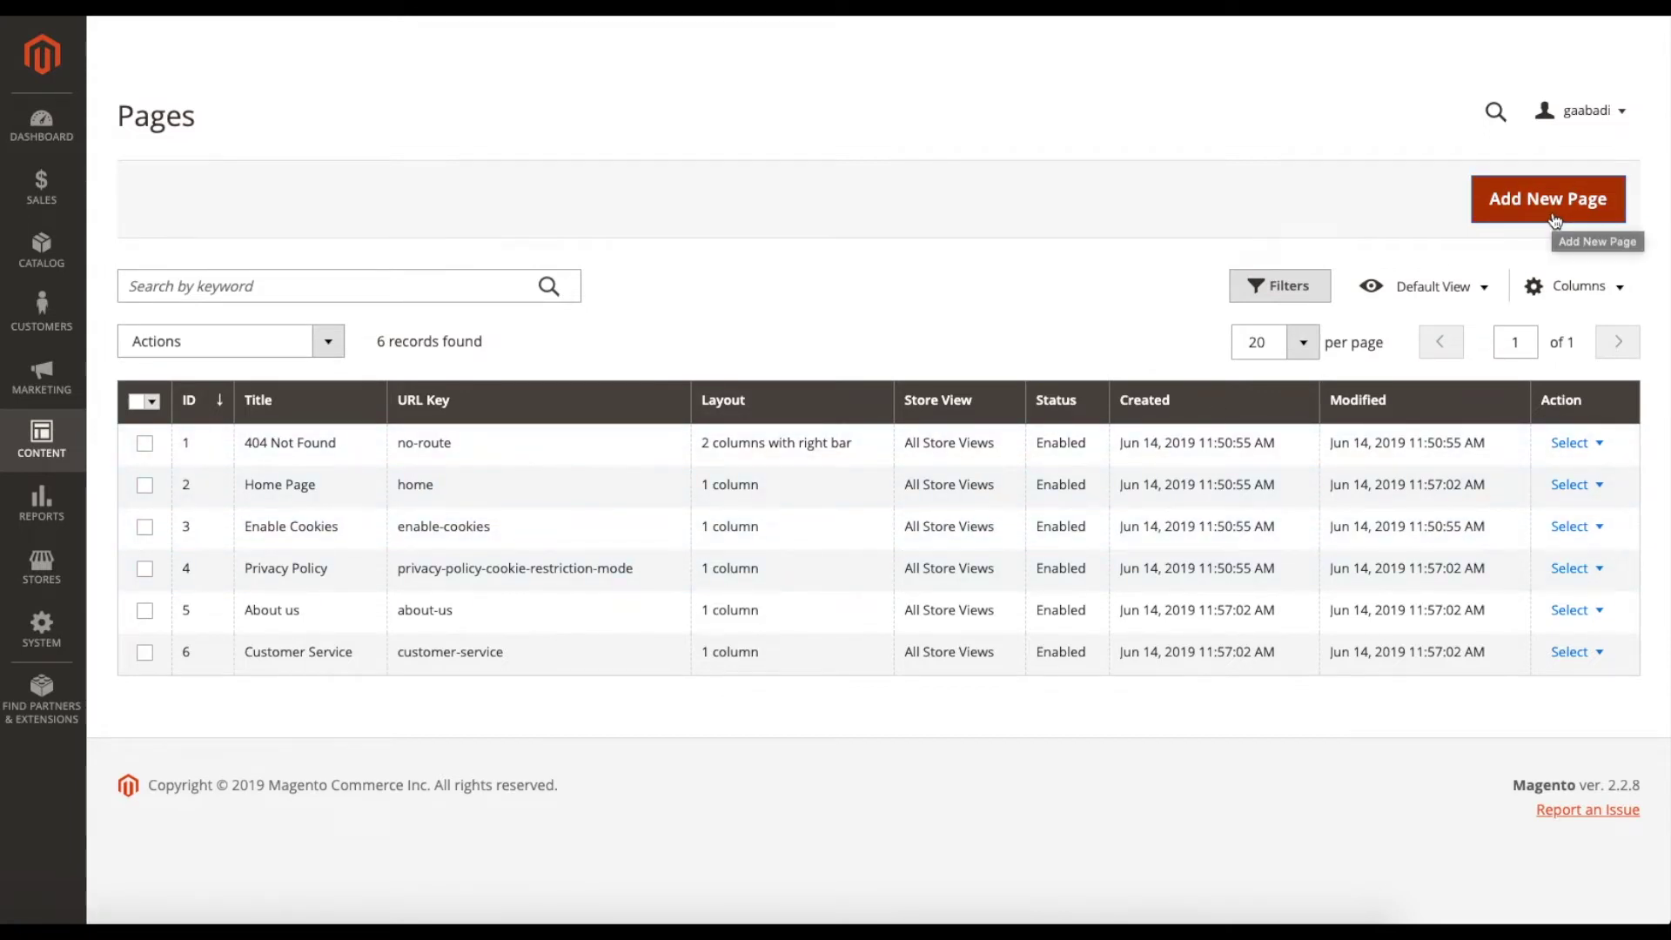
{"action": "left_click", "coordinate": [1555, 219]}
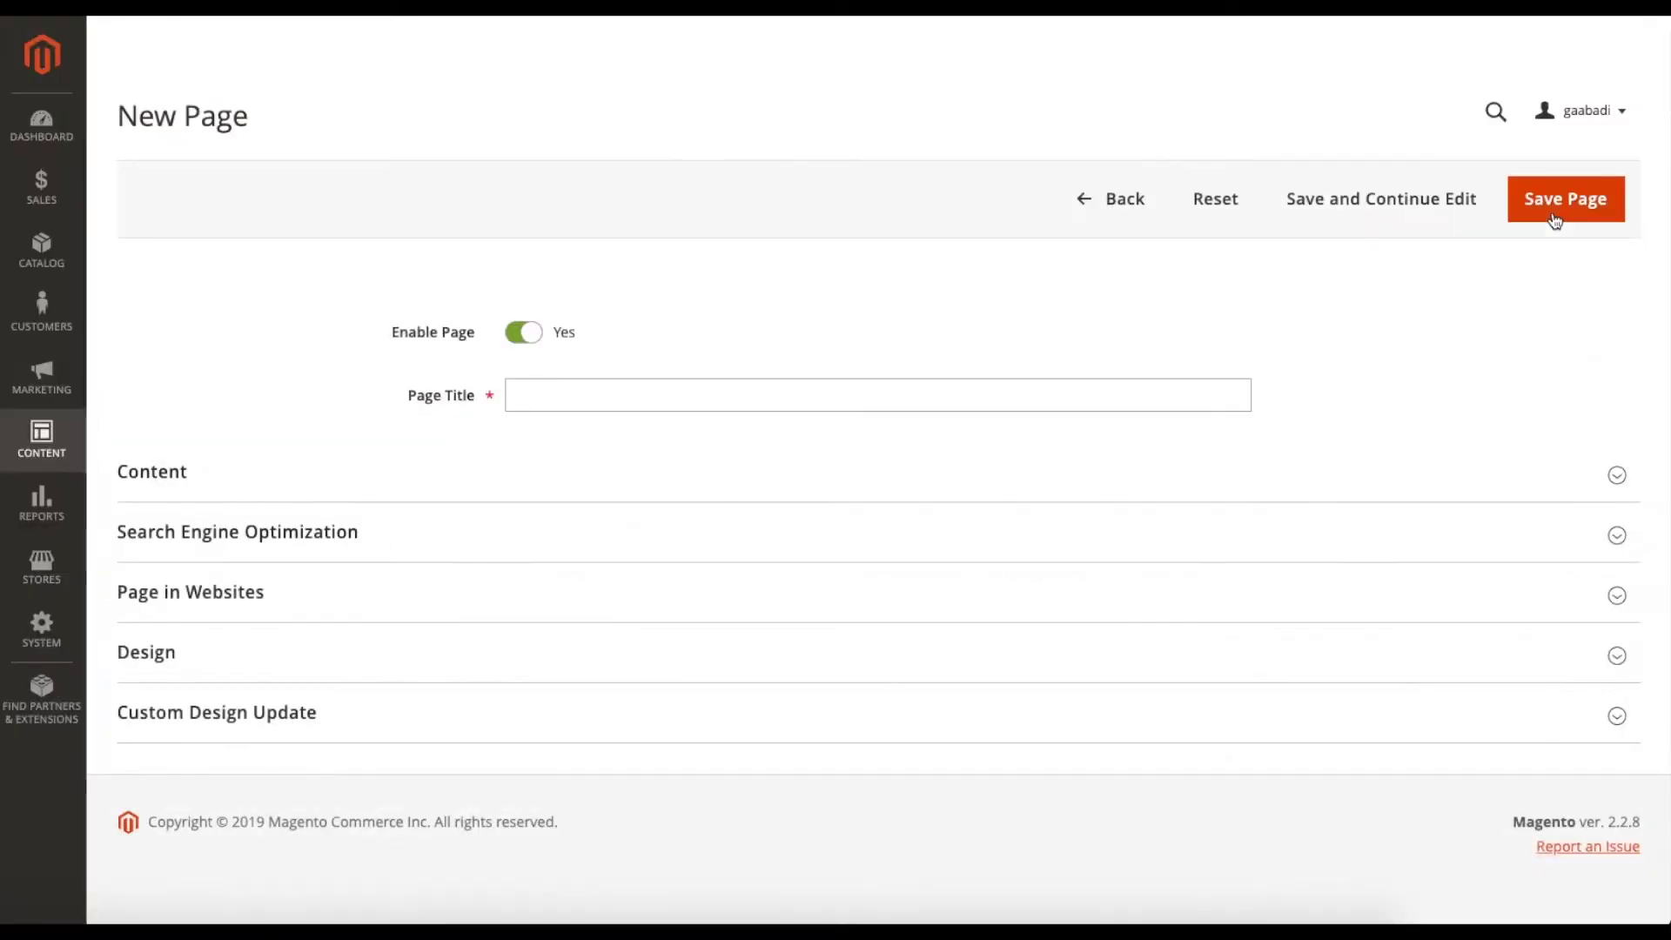
- Set the new page's title to "Tutorial page"
{"action": "left_click", "coordinate": [564, 394]}
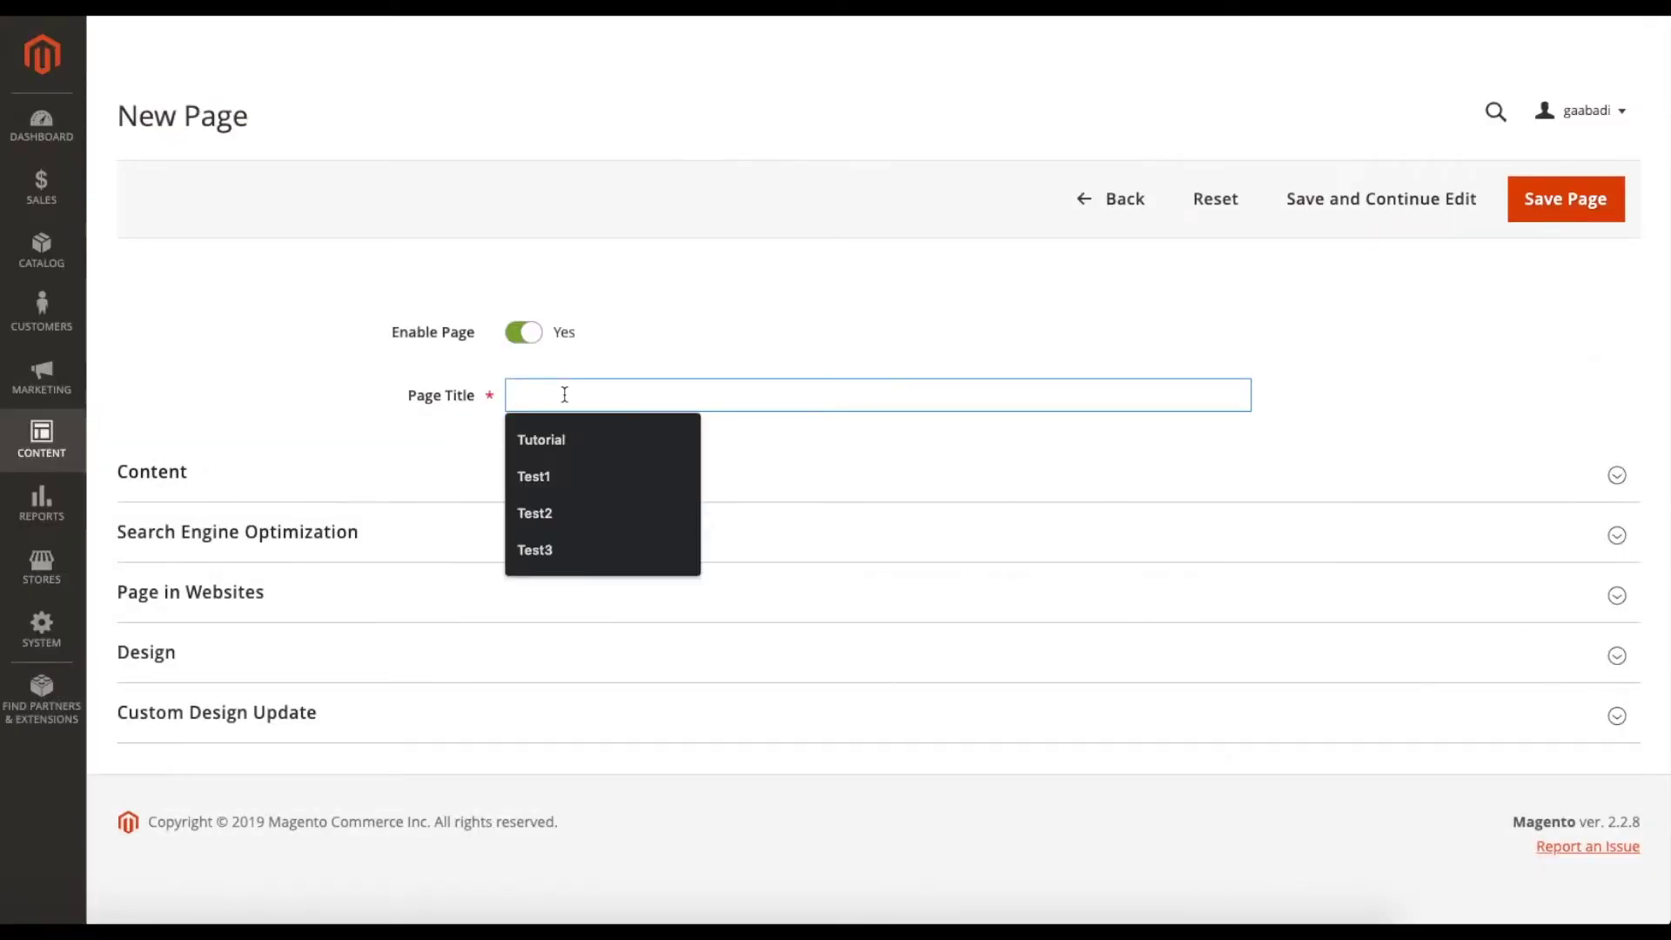
{"action": "type", "text": "Tutor"}
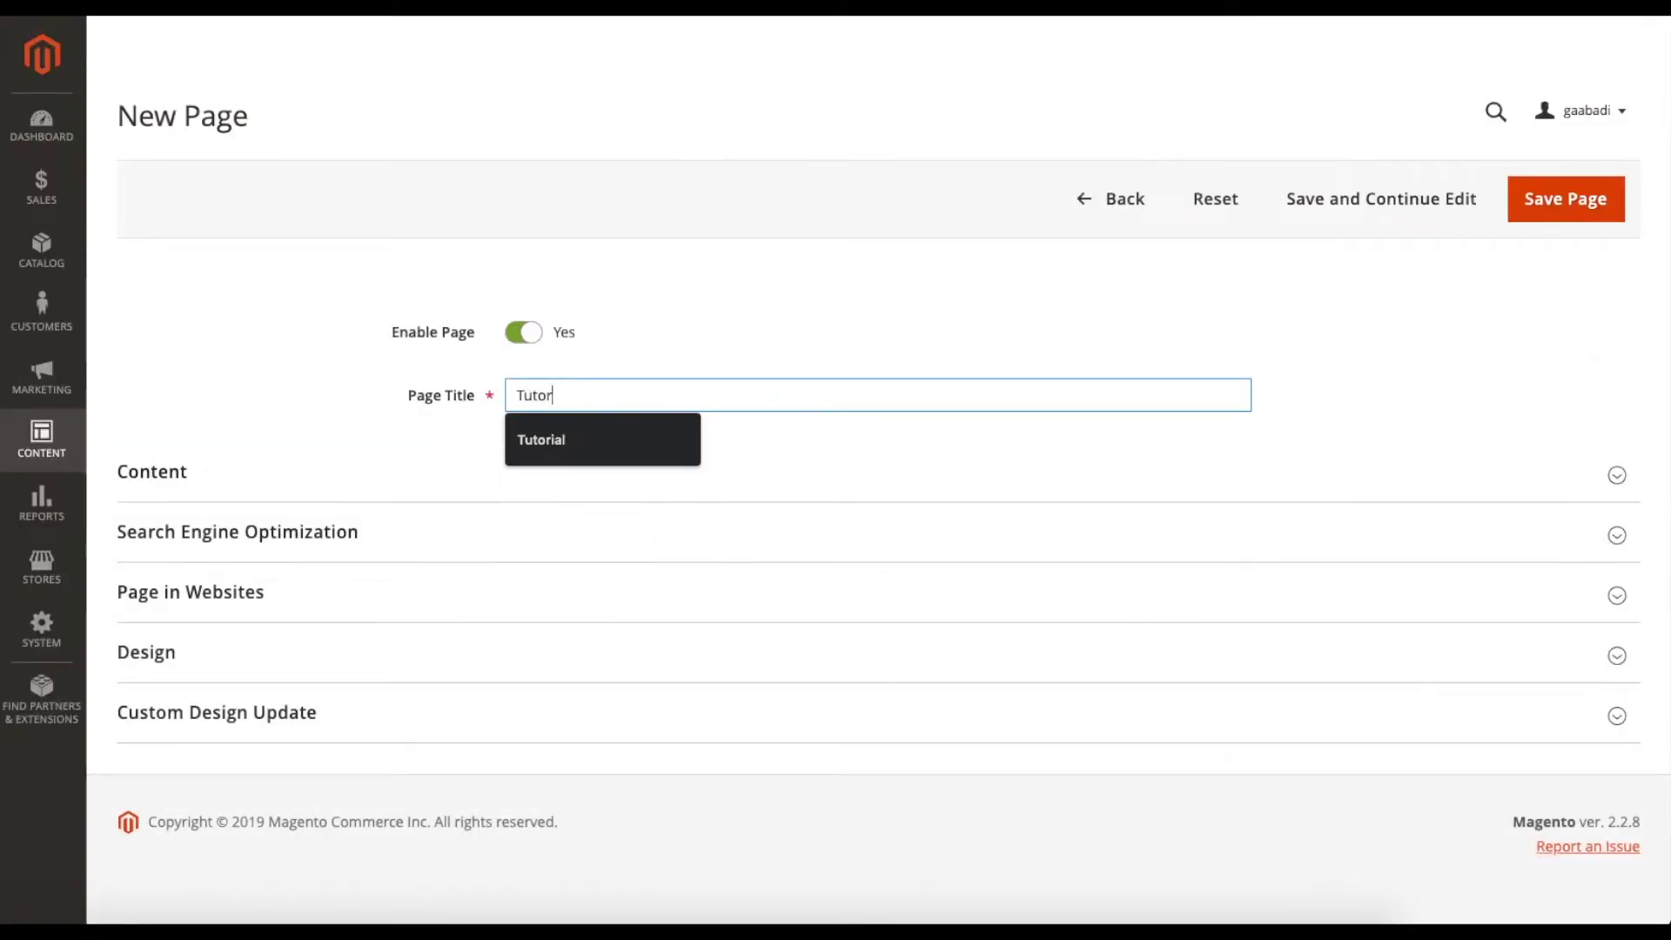
{"action": "type", "text": "ial page"}
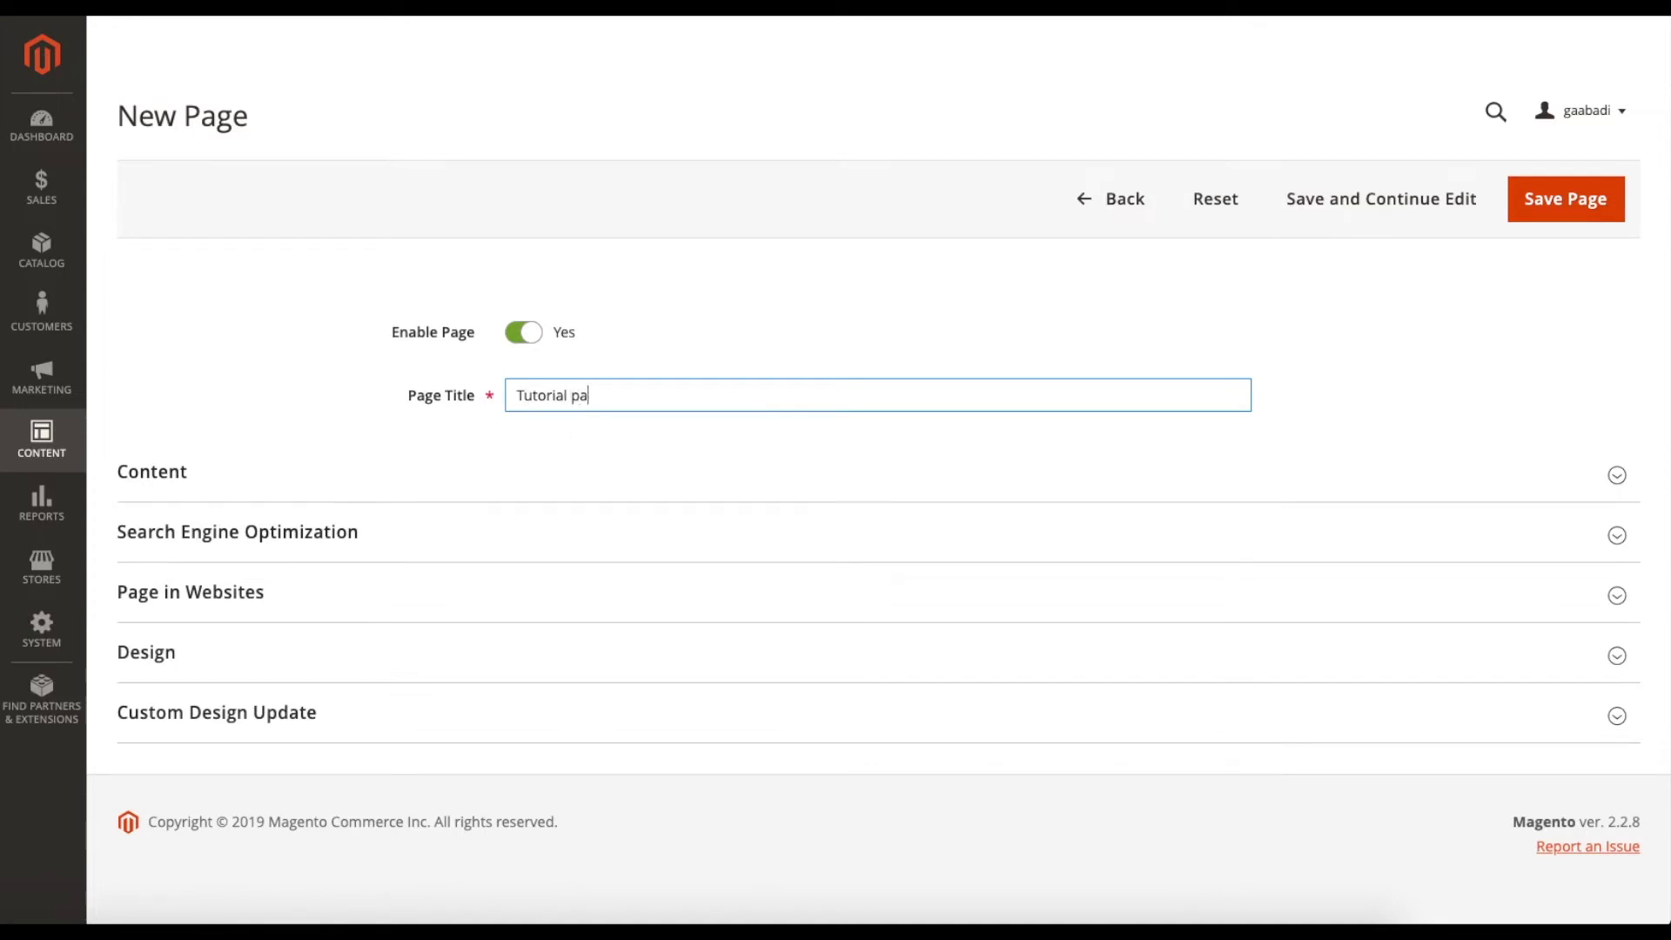
- Expand the Content section and set the content heading to "This is the tutorial page"
{"action": "left_click", "coordinate": [621, 461]}
{"action": "scroll", "coordinate": [627, 463], "scroll_direction": "down", "scroll_amount": 2}
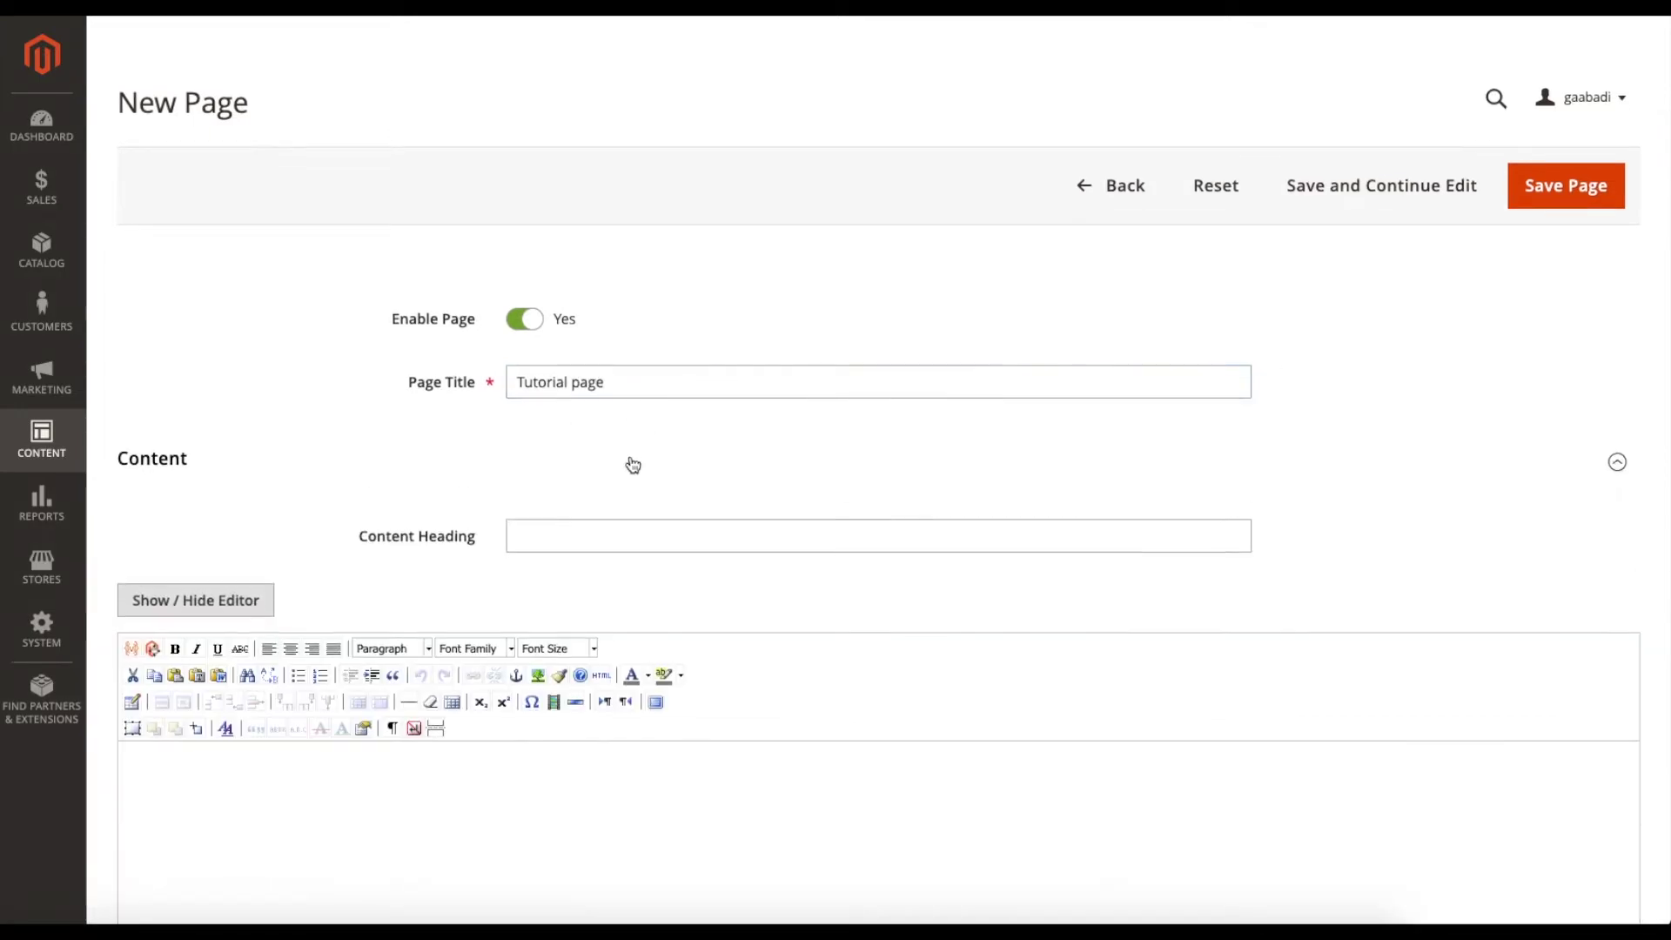
{"action": "scroll", "coordinate": [578, 477], "scroll_direction": "down", "scroll_amount": 2}
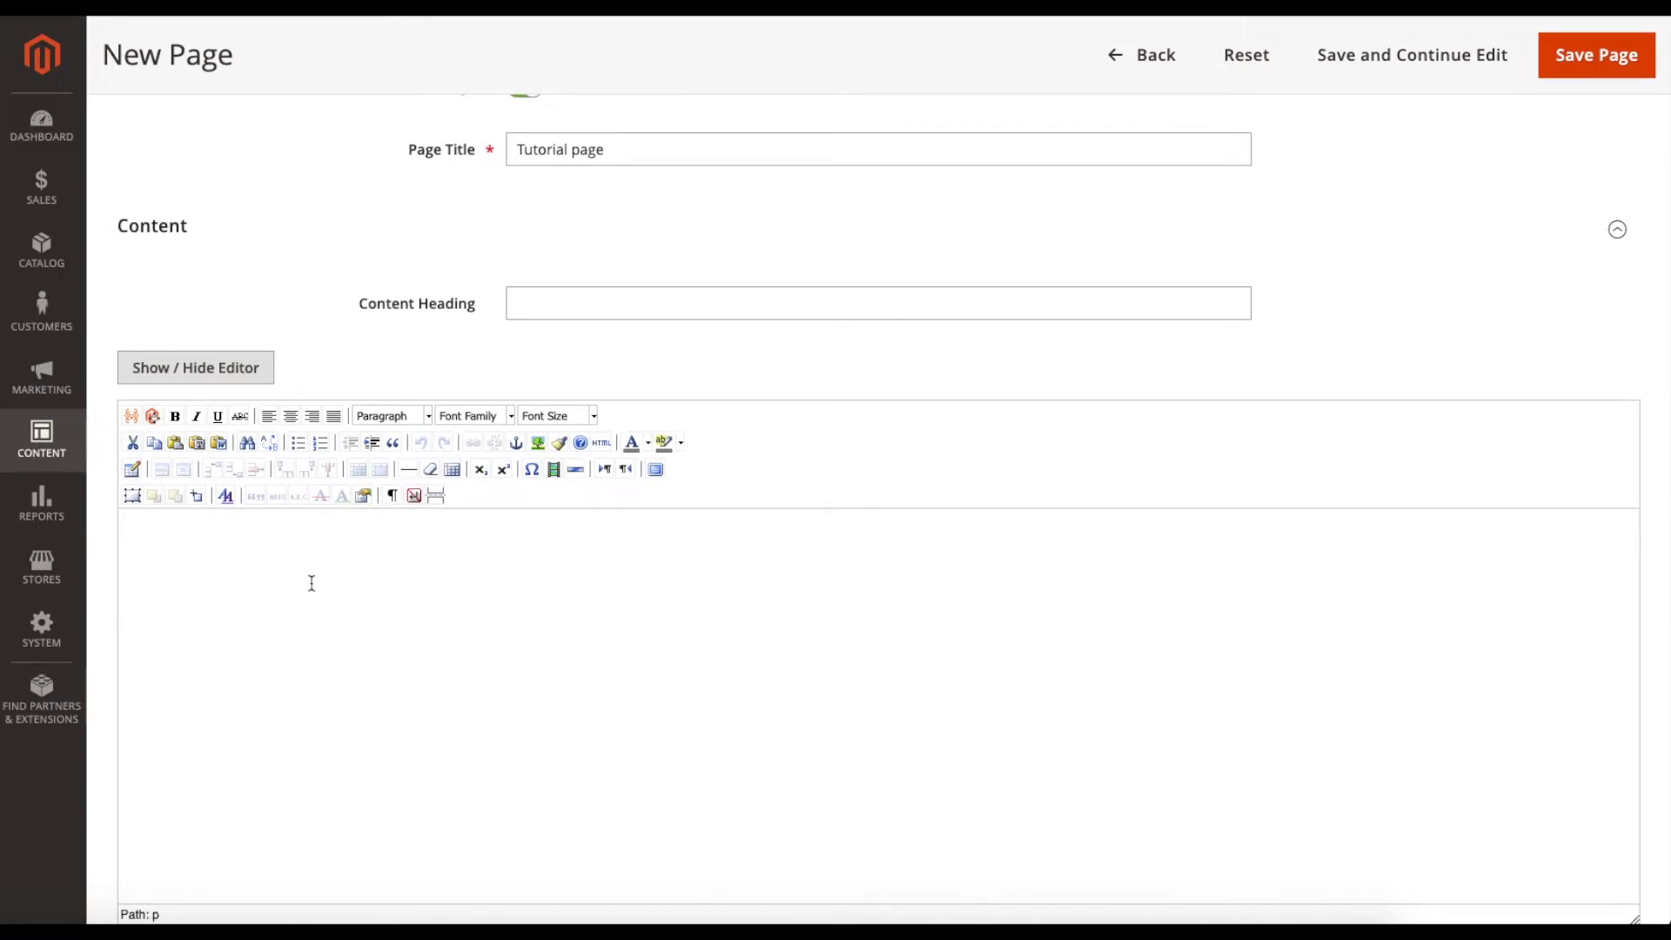
{"action": "left_click", "coordinate": [612, 310]}
{"action": "type", "text": "This"}
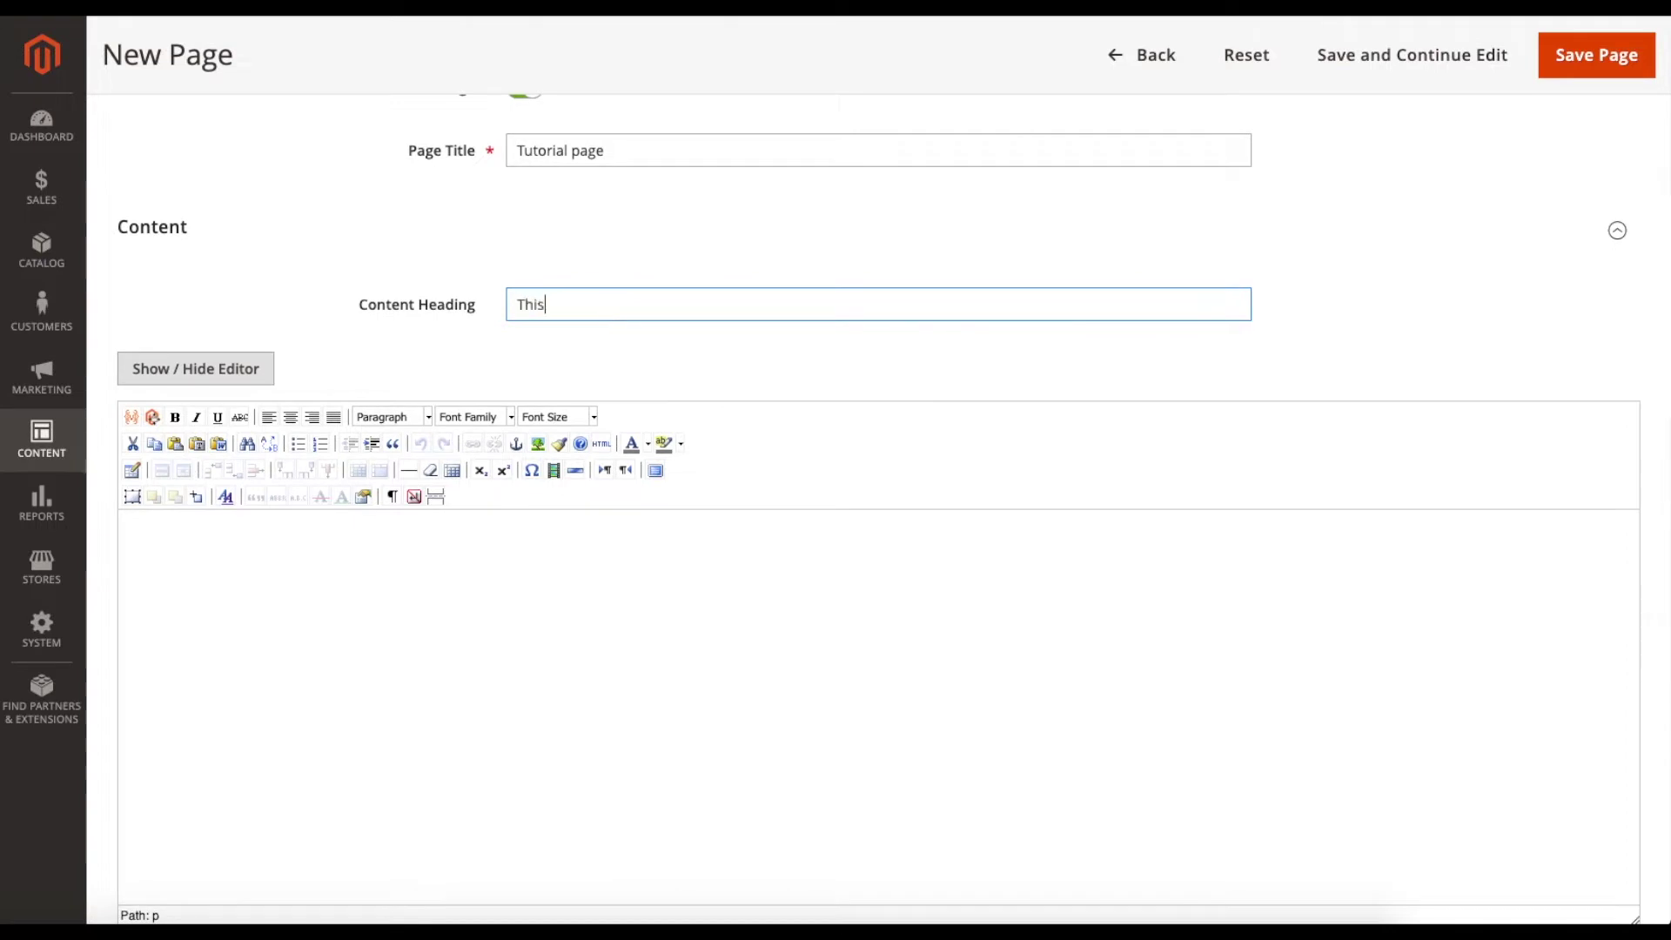
{"action": "type", "text": " is the turorial"}
{"action": "key", "text": "BackSpace"}
{"action": "key", "text": "BackSpace"}
{"action": "key", "text": "BackSpace"}
{"action": "key", "text": "BackSpace"}
{"action": "key", "text": "BackSpace"}
{"action": "type", "text": "torial page"}
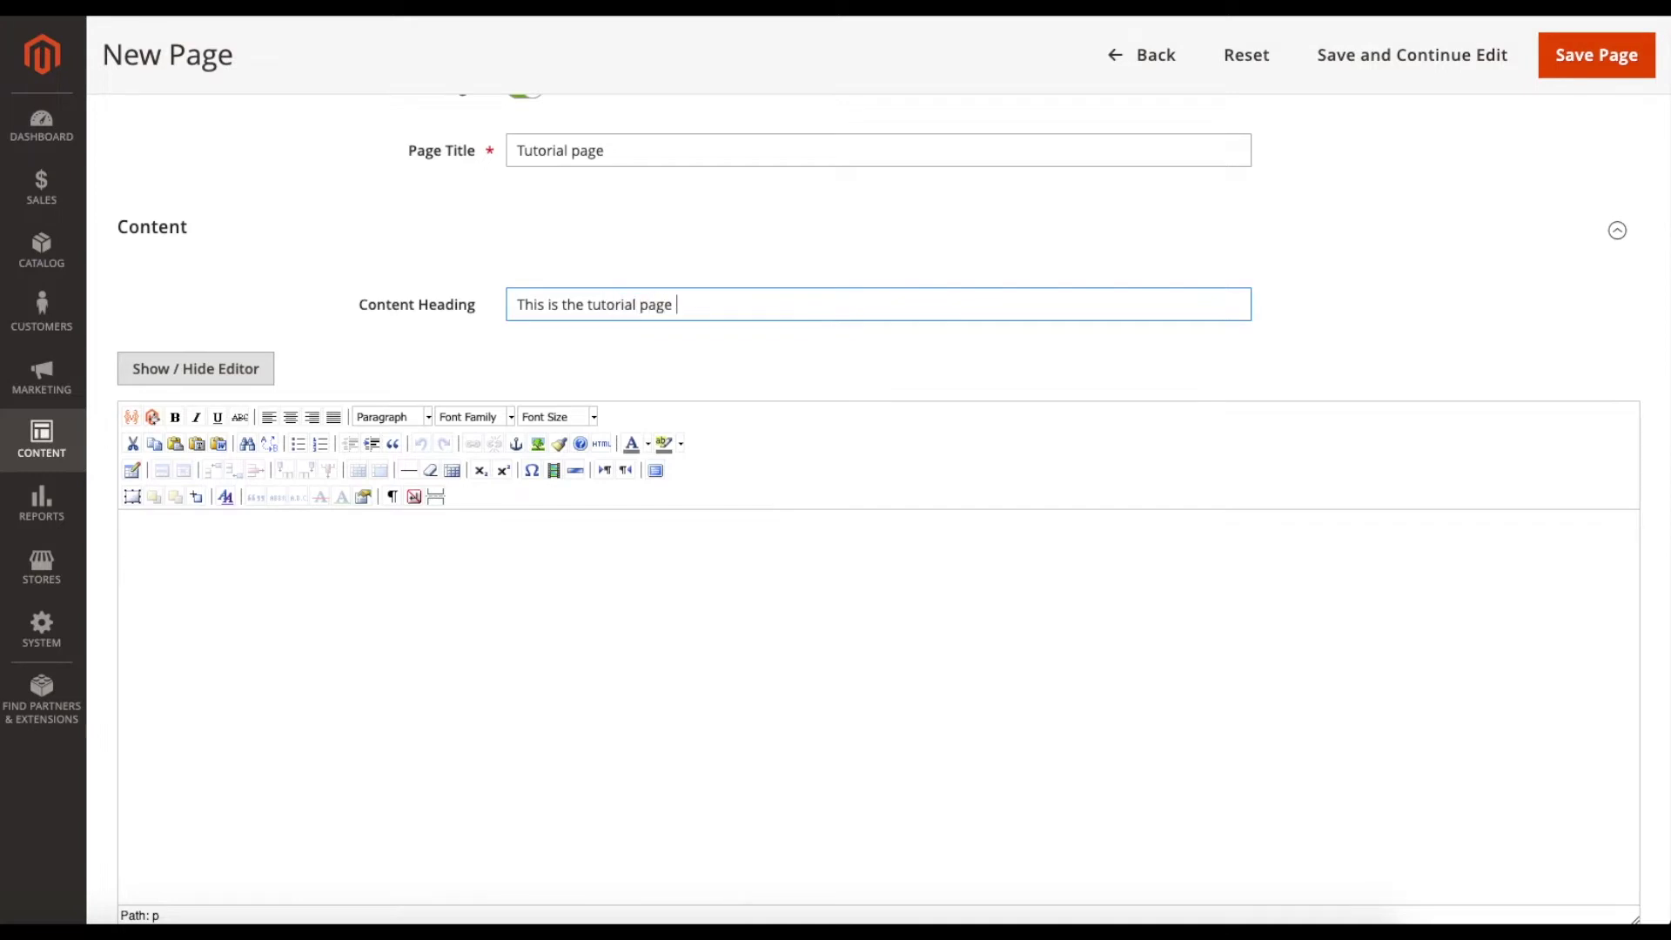
{"action": "key", "text": "Tab"}
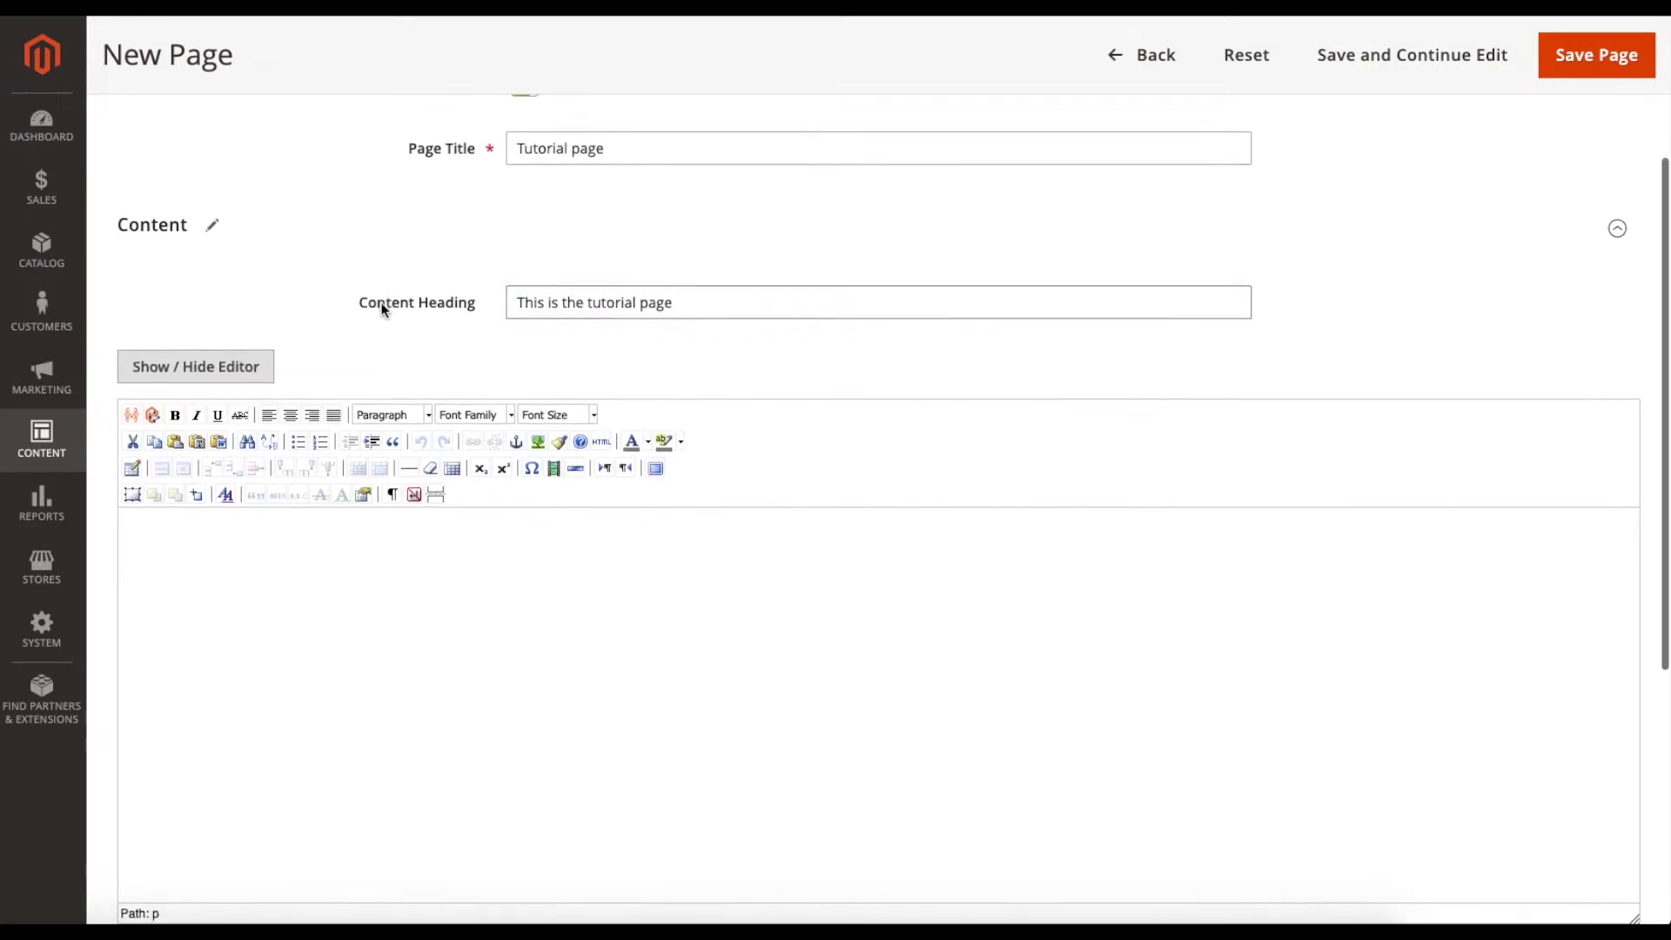
- Examine the content editor's formatting tools and its HTML source editor, leaving the page content unedited
{"action": "scroll", "coordinate": [287, 574], "scroll_direction": "down", "scroll_amount": 1}
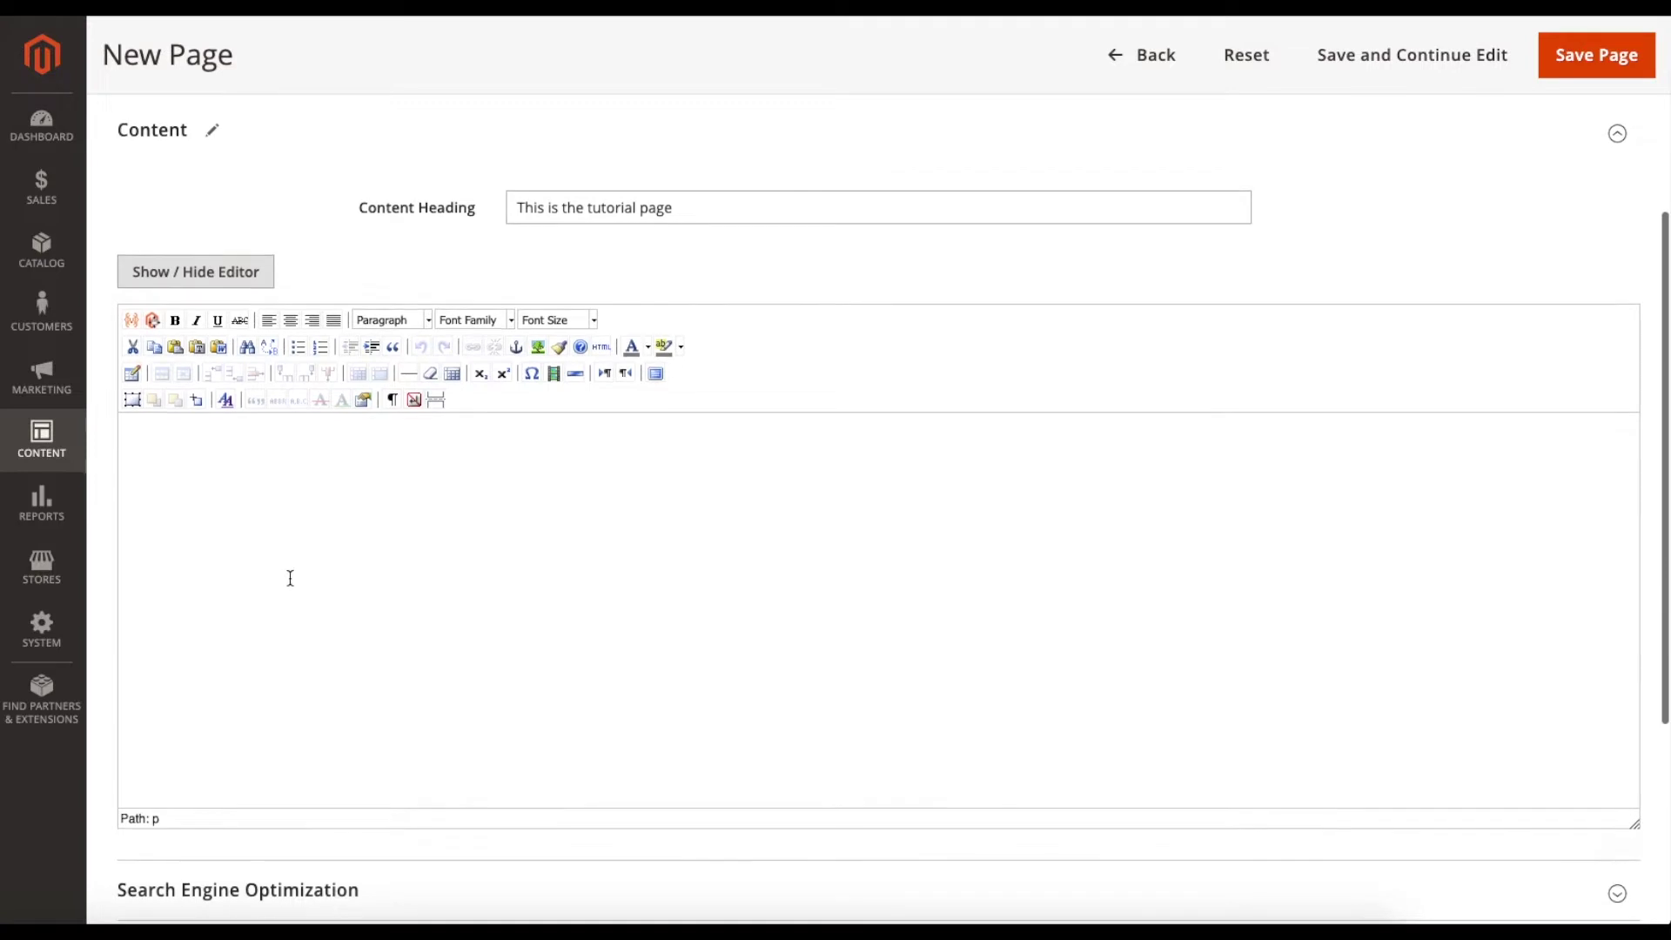
{"action": "scroll", "coordinate": [292, 576], "scroll_direction": "up", "scroll_amount": 1}
{"action": "scroll", "coordinate": [291, 576], "scroll_direction": "up", "scroll_amount": 1}
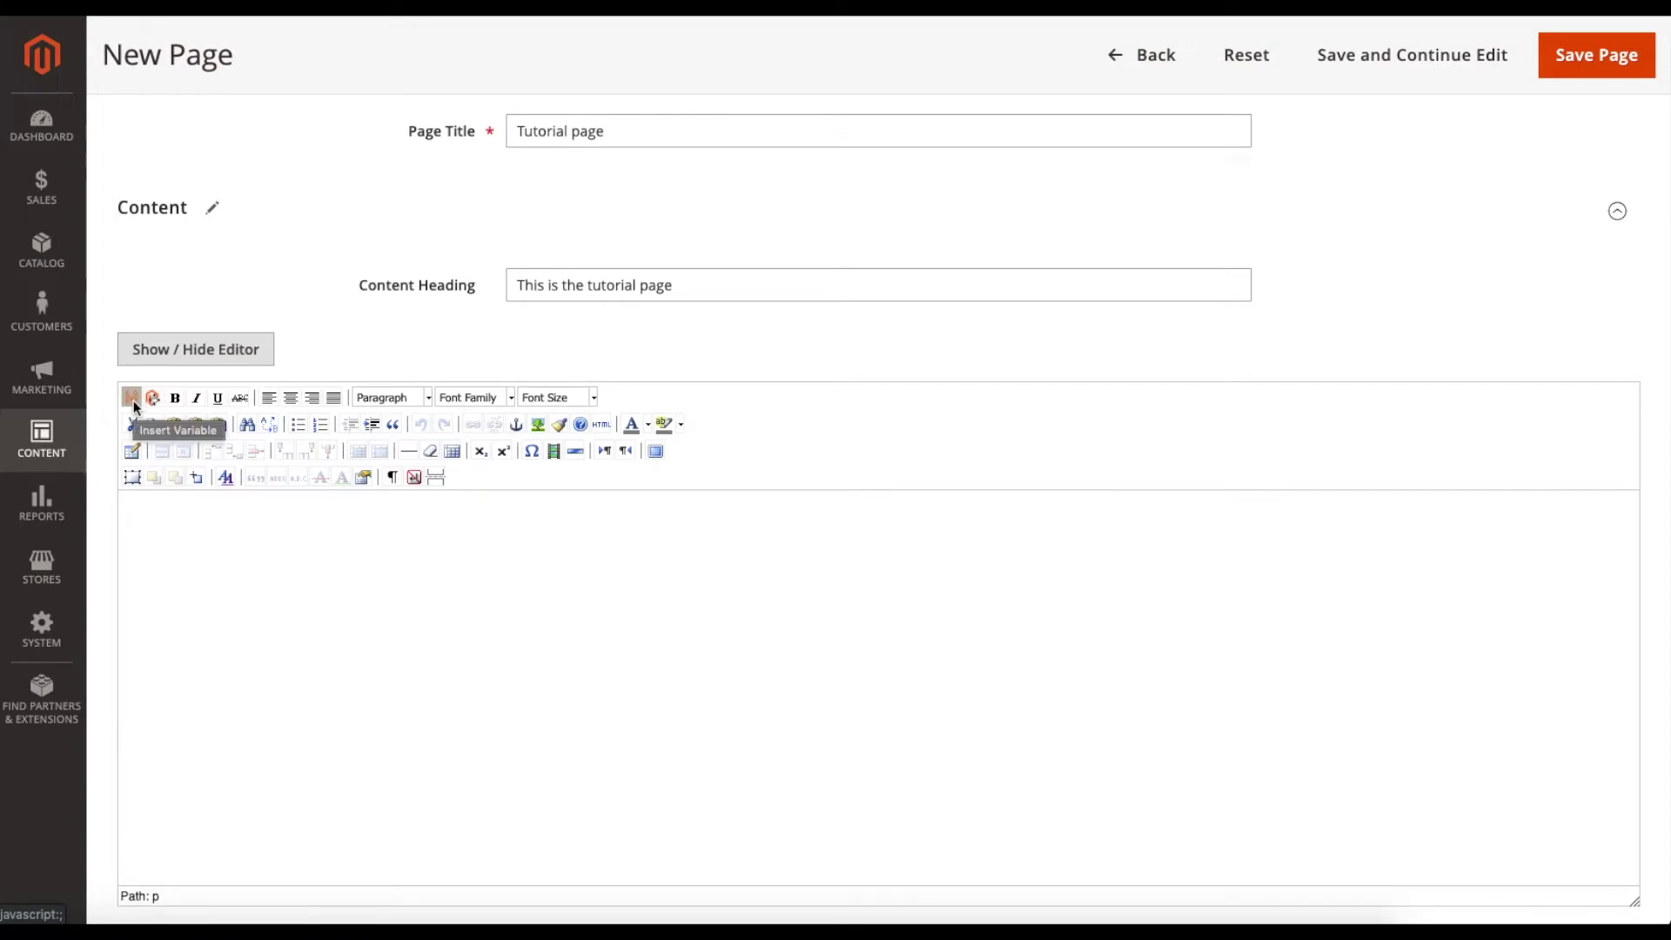
{"action": "scroll", "coordinate": [468, 429], "scroll_direction": "up", "scroll_amount": 1}
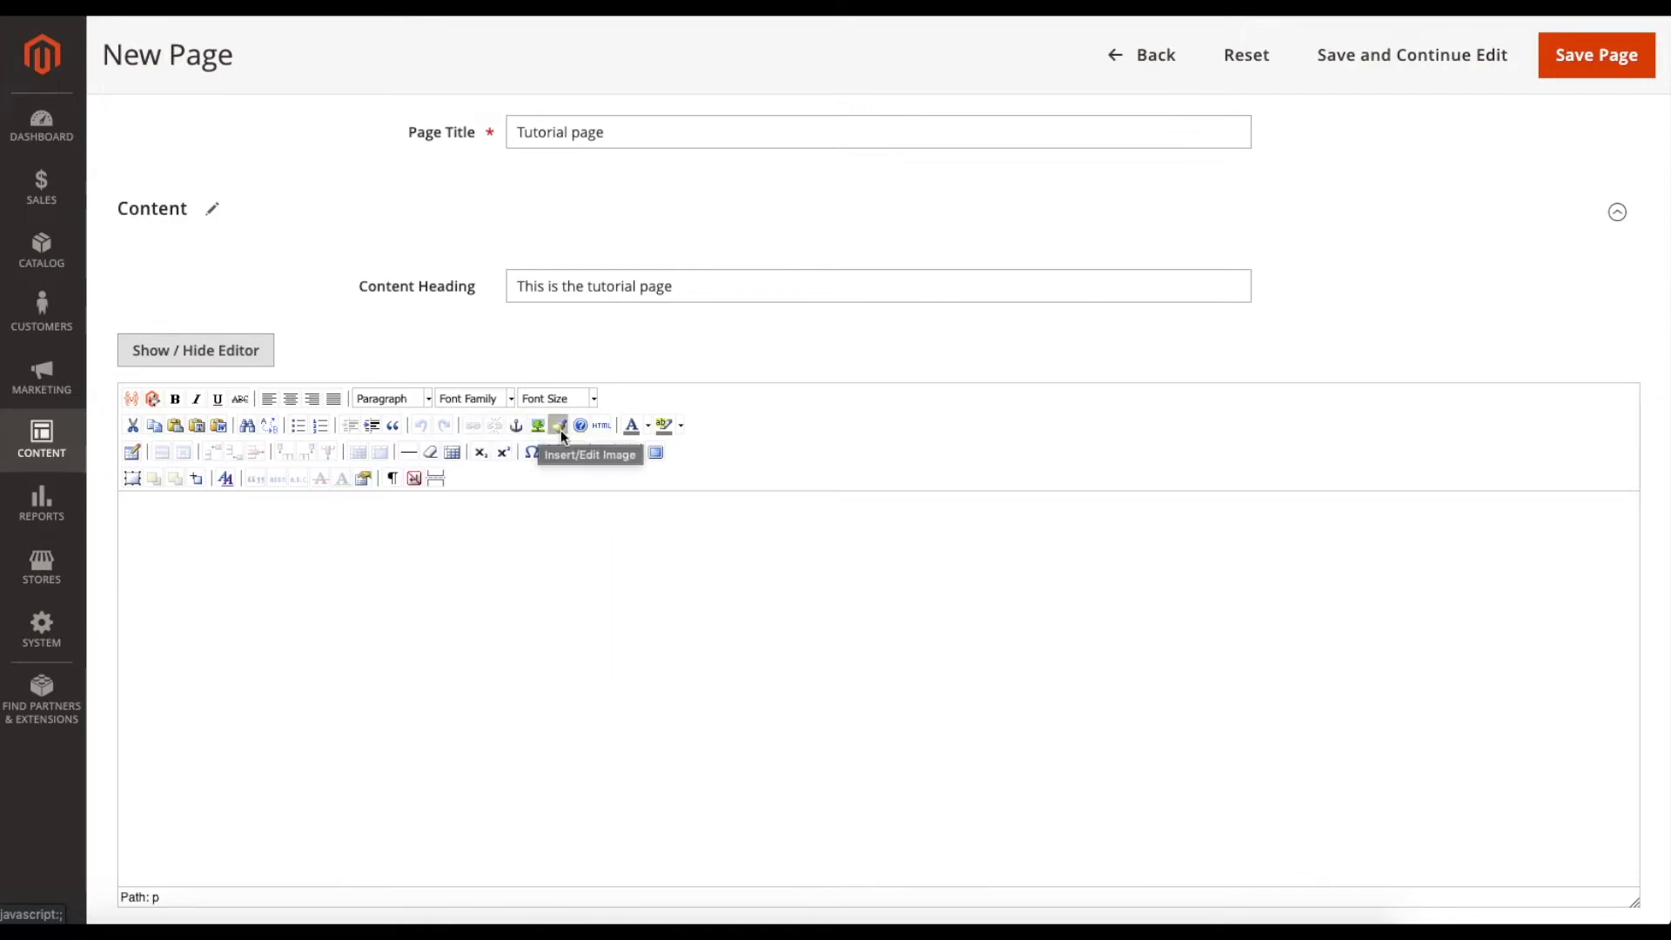
{"action": "left_click", "coordinate": [608, 427]}
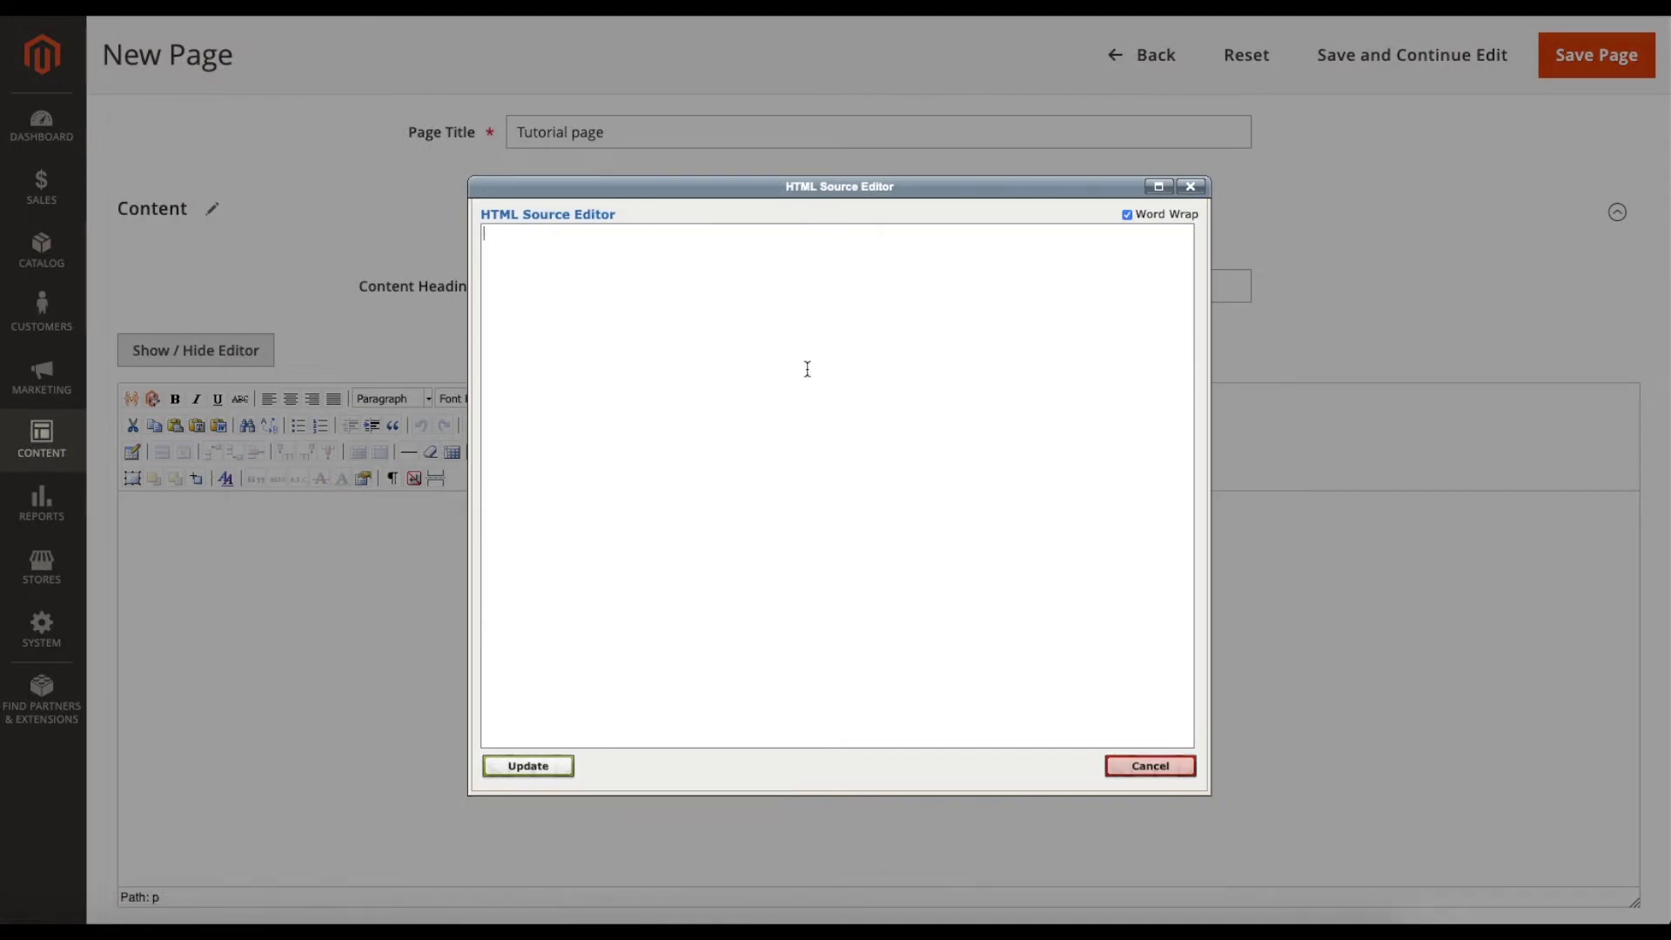
{"action": "left_click", "coordinate": [1122, 764]}
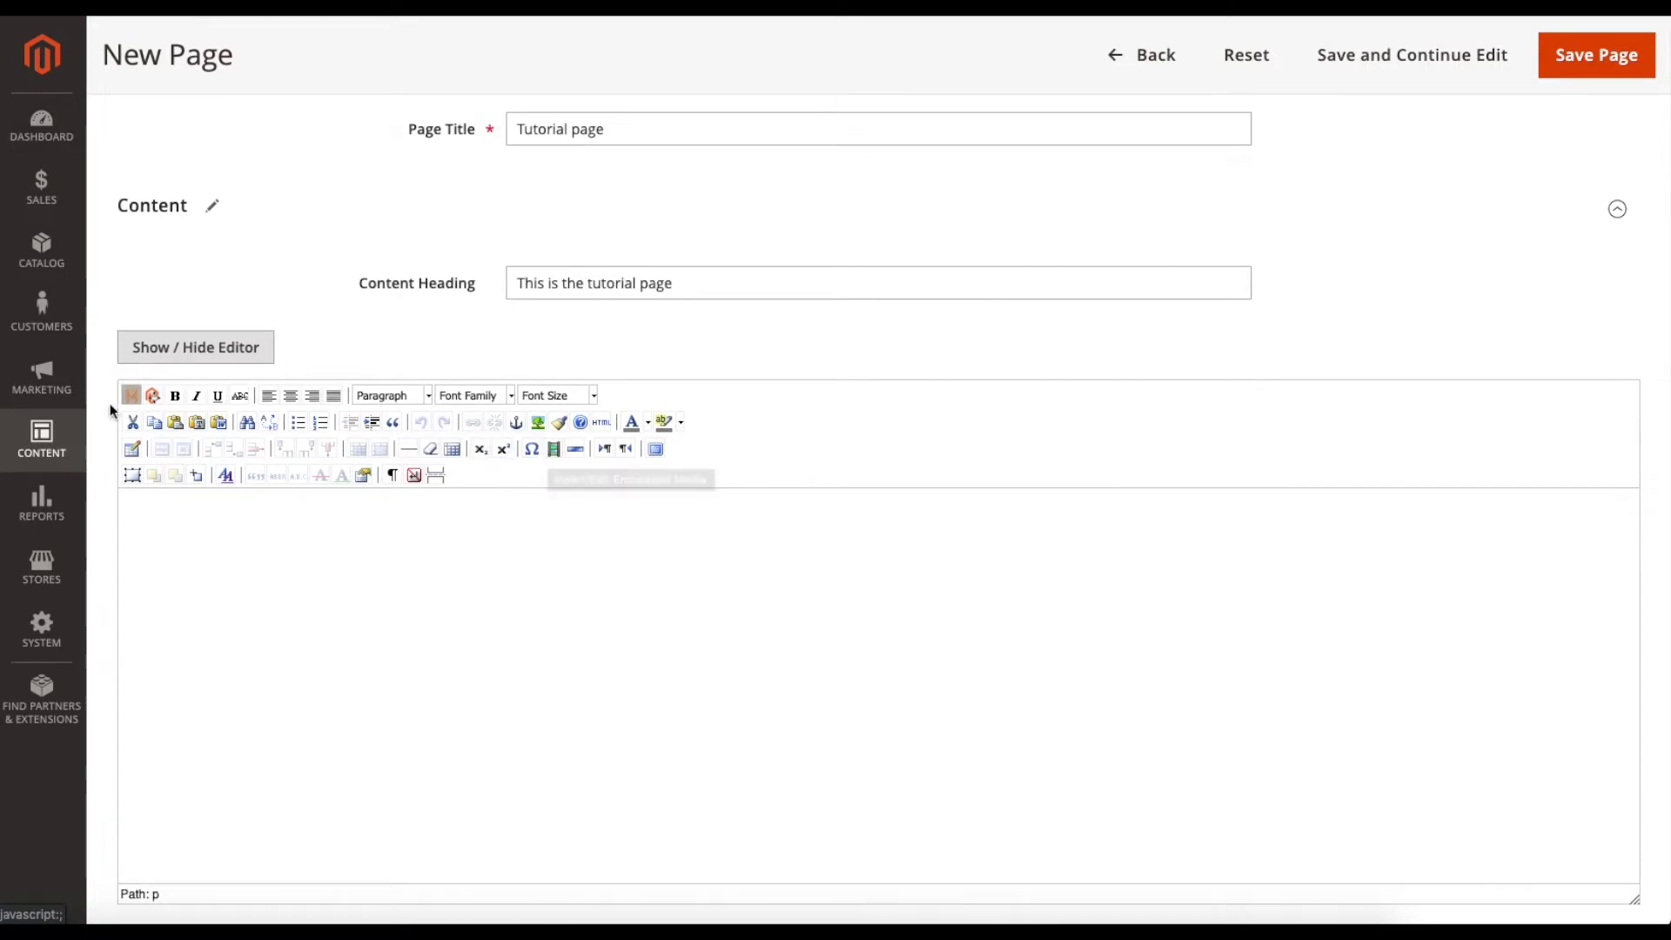
- Try to turn the word "Link" in the page content into a hyperlink, and remove the word again
{"action": "left_click", "coordinate": [254, 517]}
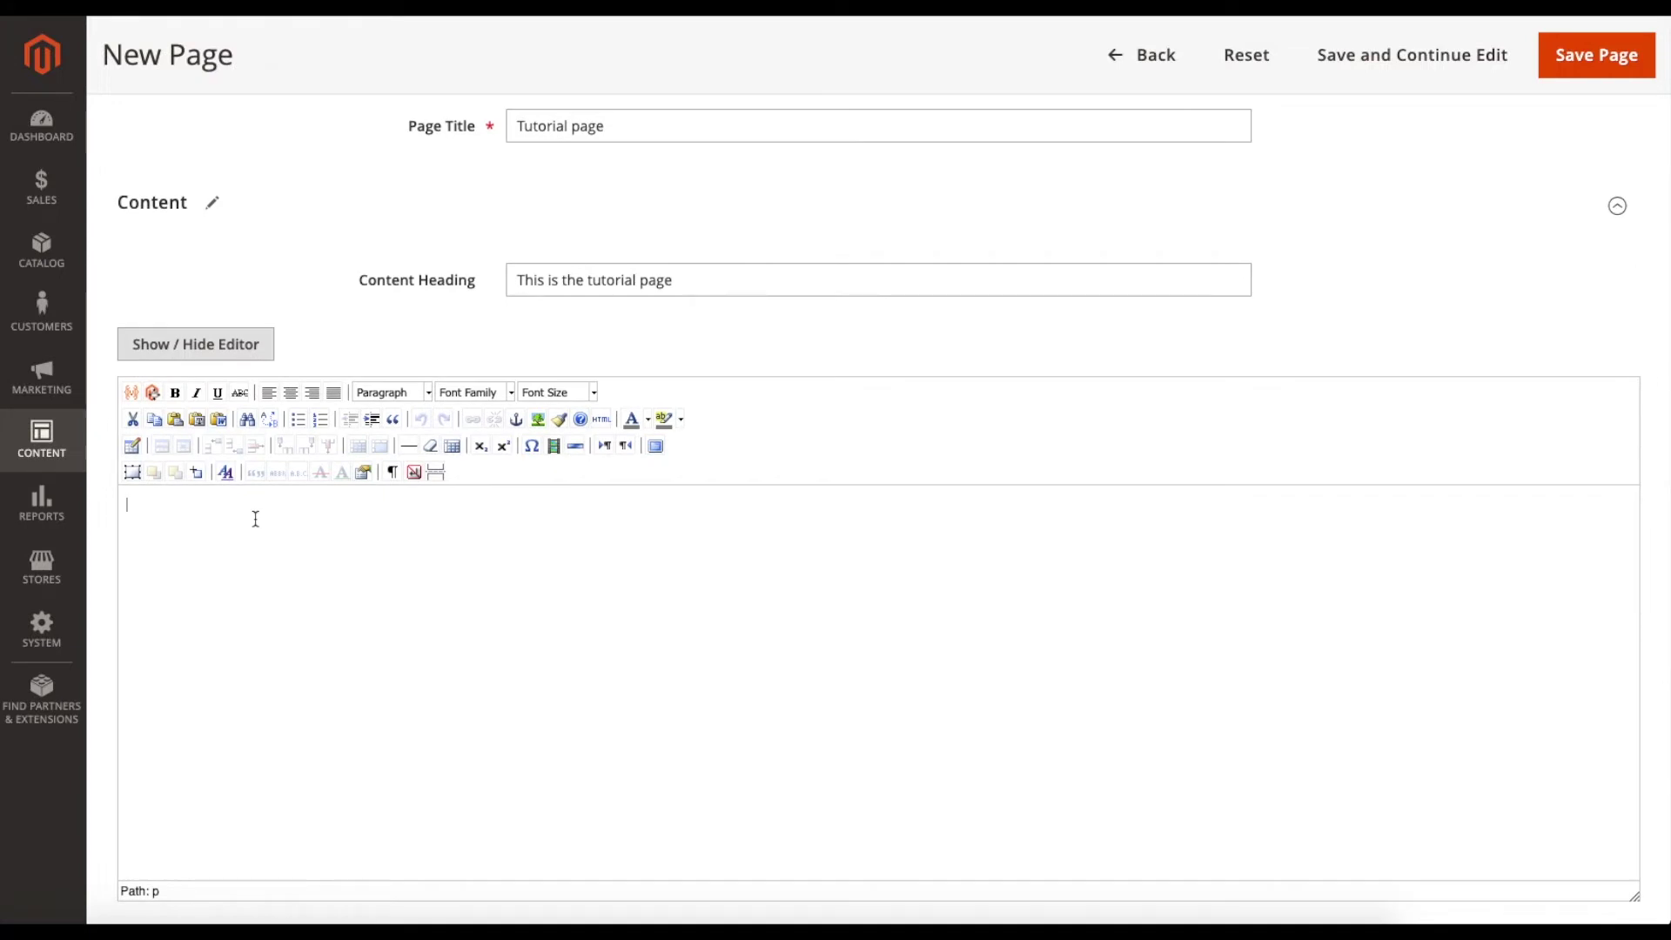
{"action": "type", "text": "Link"}
{"action": "left_click_drag", "start_coordinate": [157, 512], "coordinate": [127, 508]}
{"action": "left_click", "coordinate": [473, 420]}
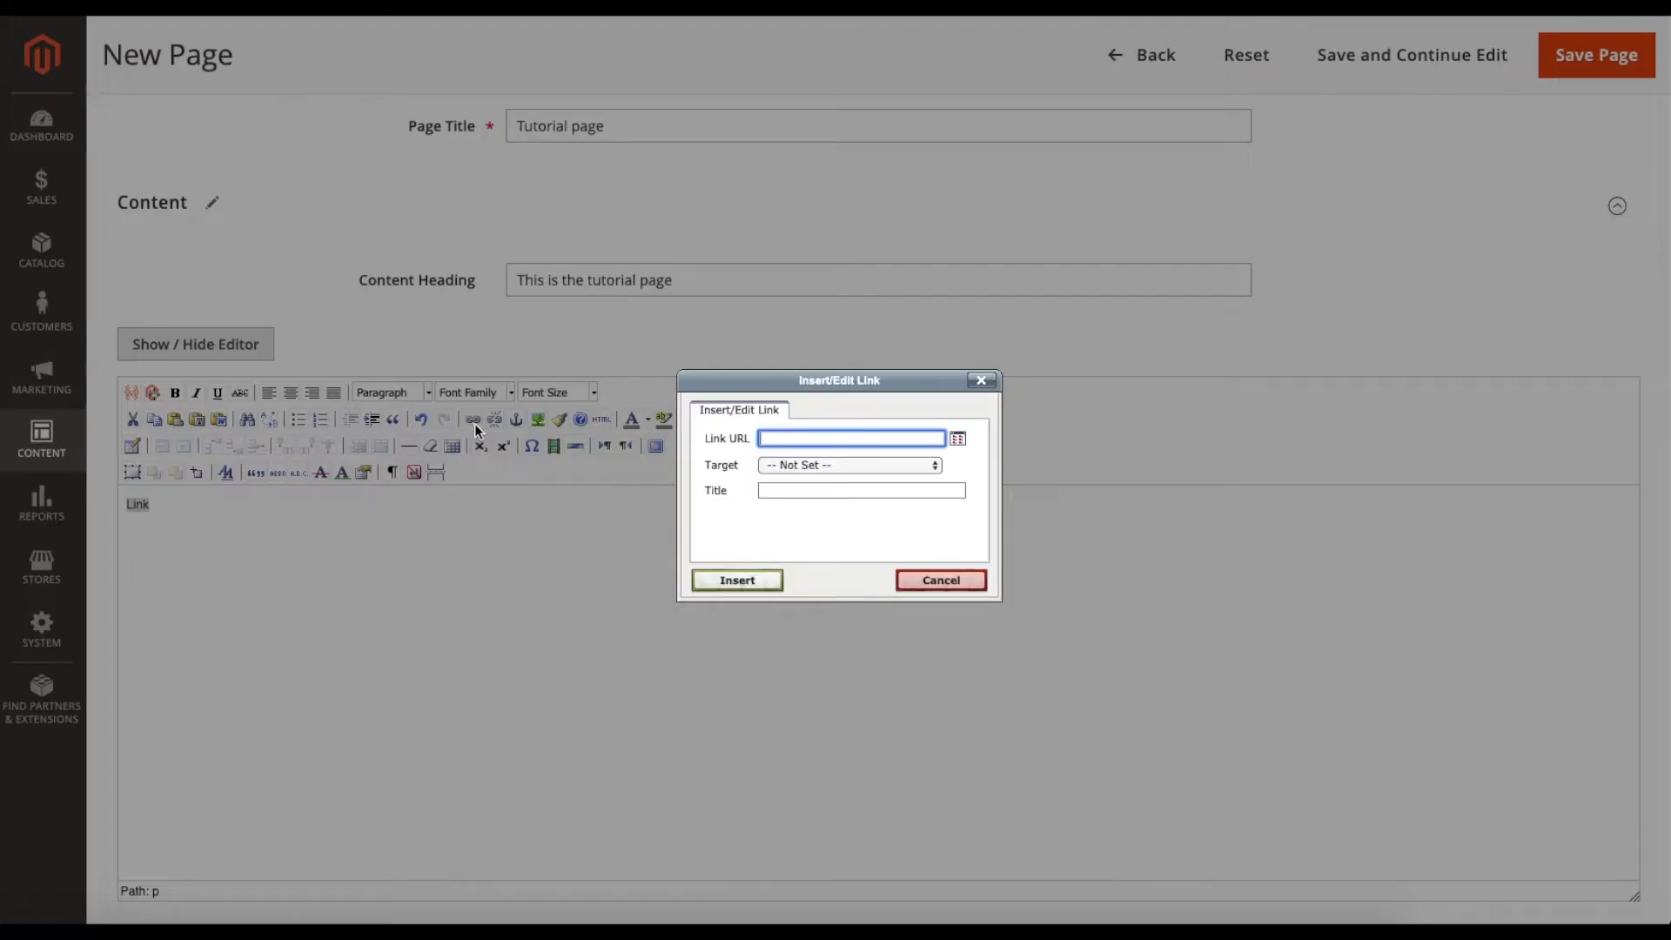
{"action": "left_click", "coordinate": [949, 582]}
{"action": "scroll", "coordinate": [418, 567], "scroll_direction": "down", "scroll_amount": 1}
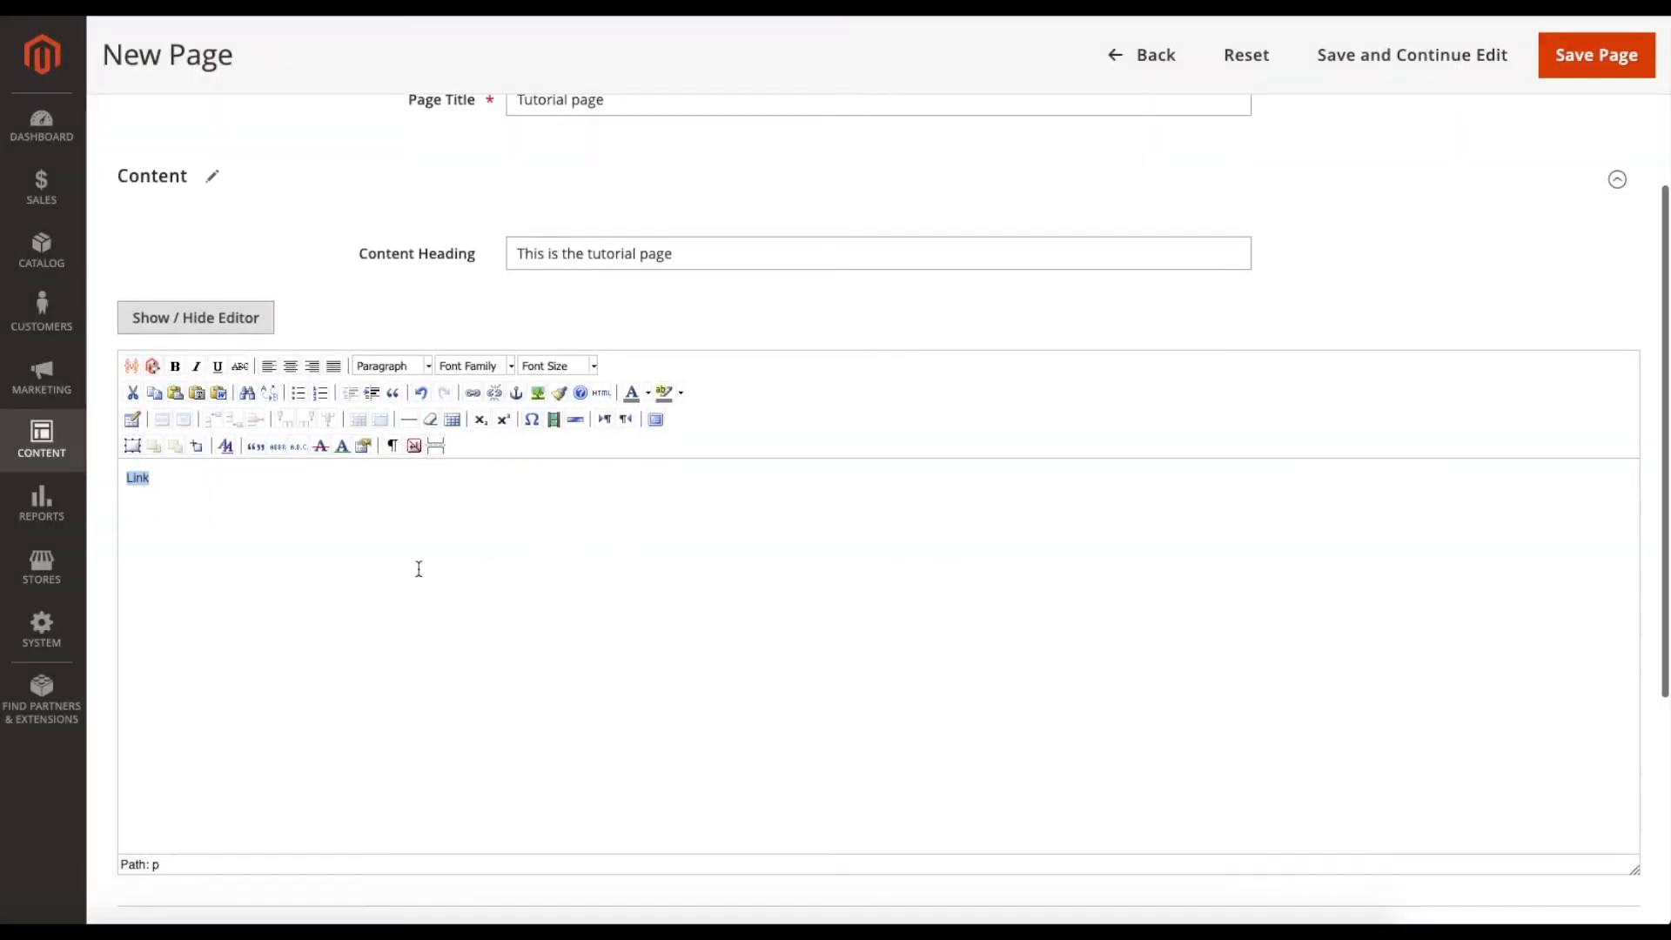
{"action": "key", "text": "BackSpace"}
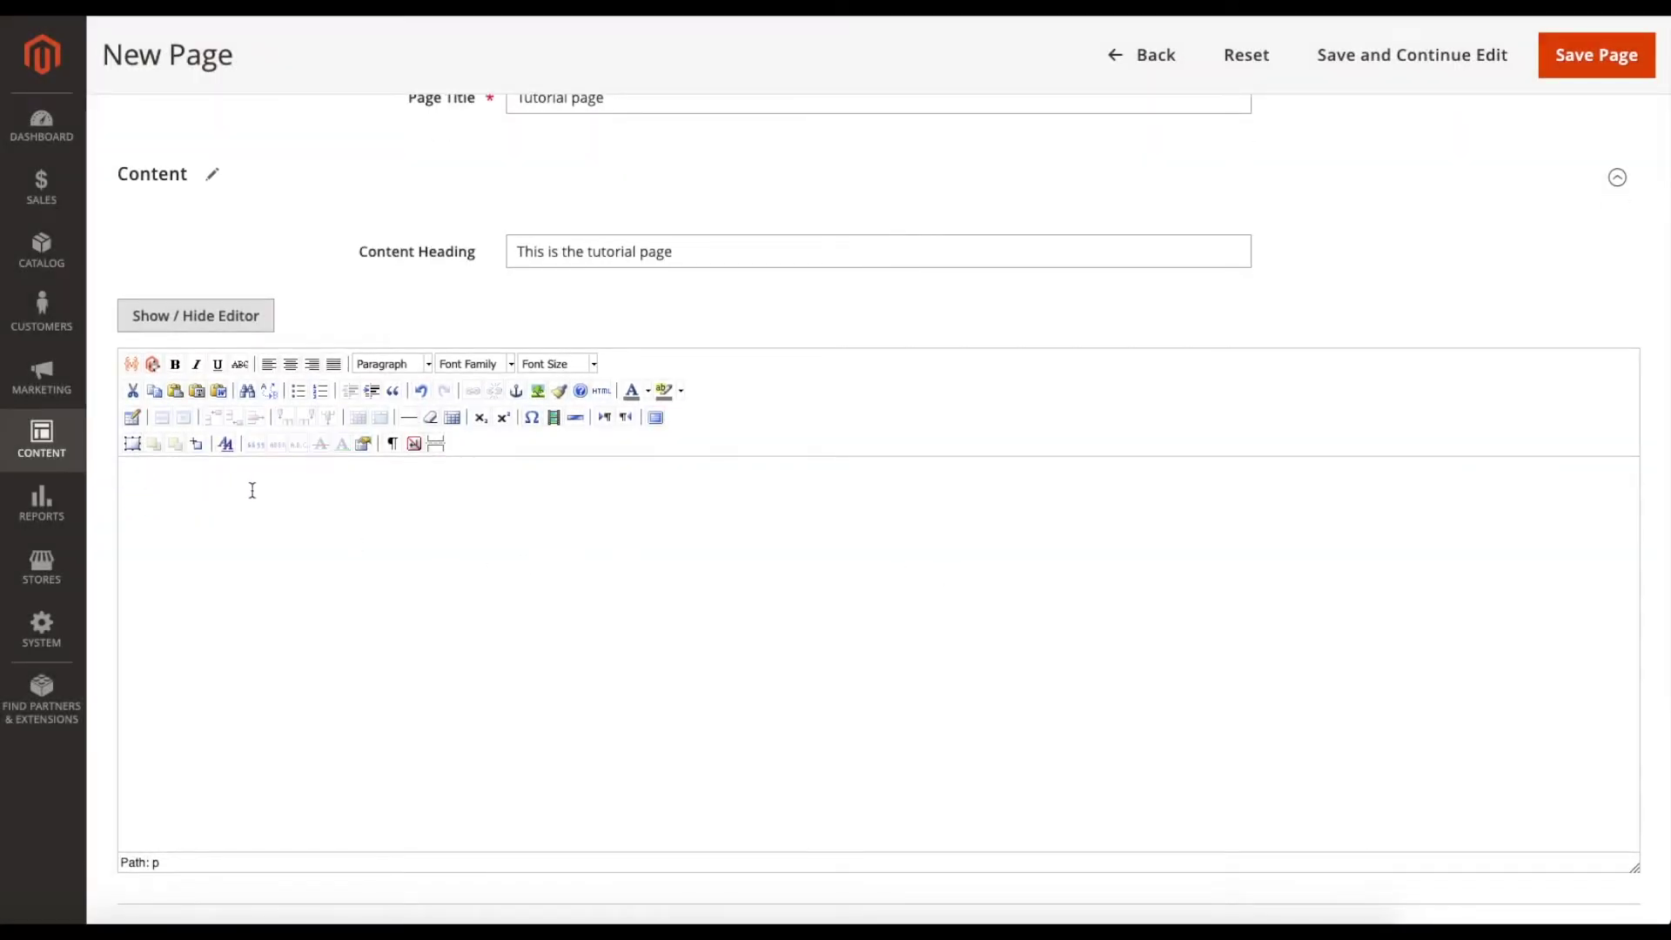
- Expand the Search Engine Optimization section and set the URL key to "tutorial-page"
{"action": "scroll", "coordinate": [336, 616], "scroll_direction": "down", "scroll_amount": 5}
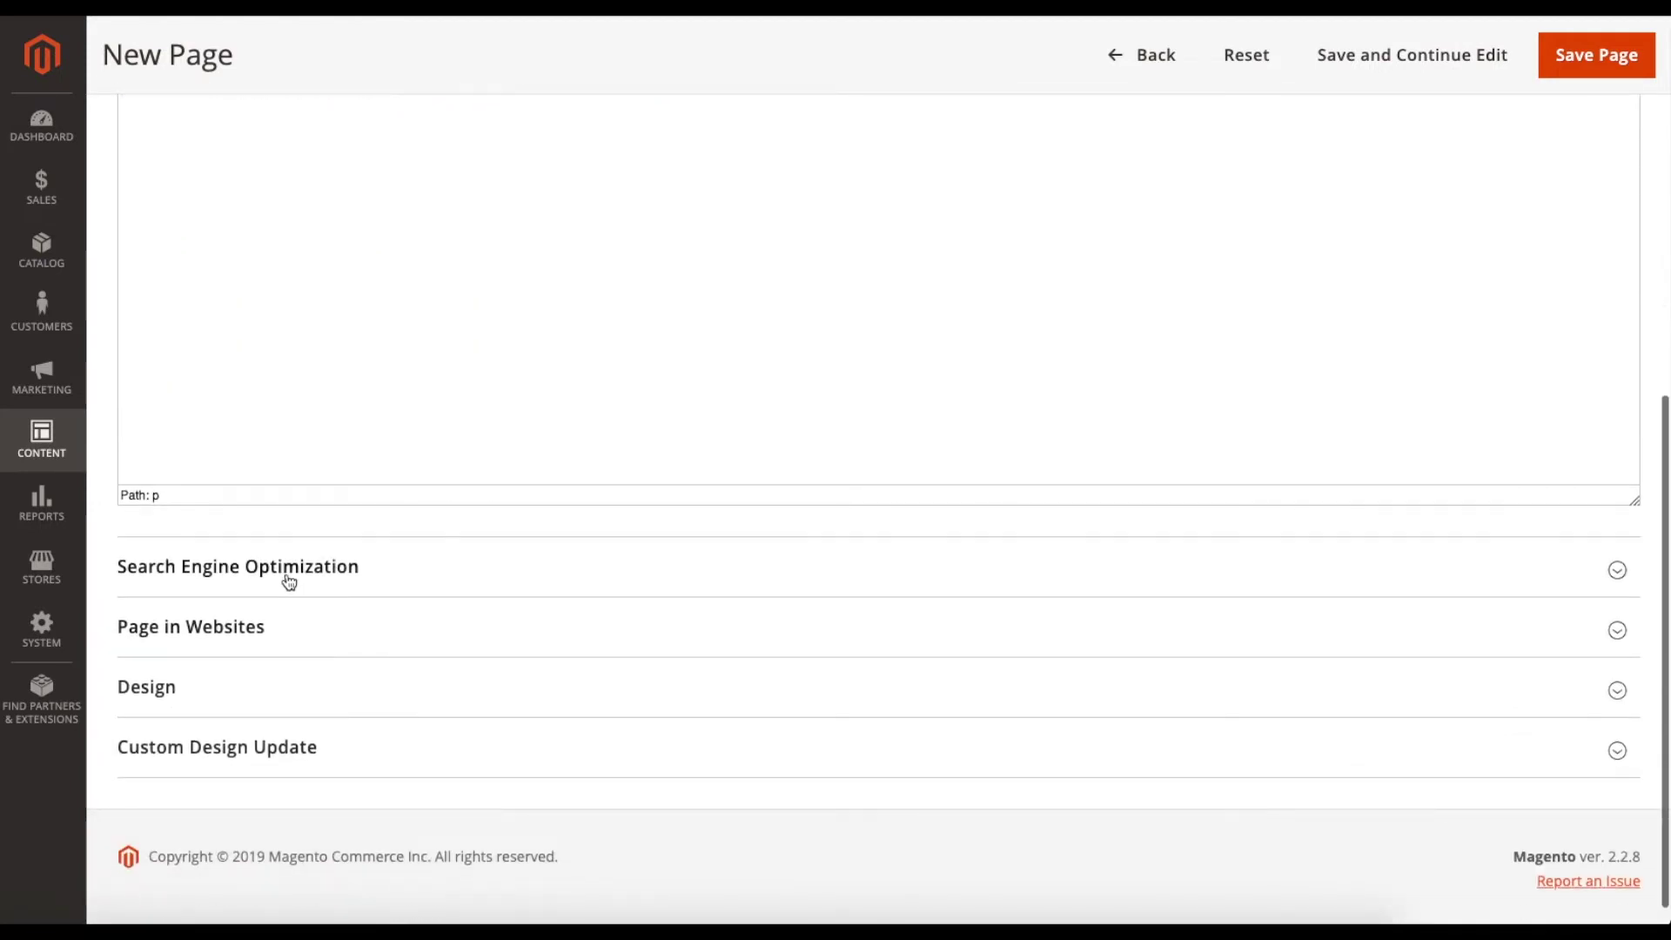
{"action": "left_click", "coordinate": [288, 578]}
{"action": "scroll", "coordinate": [296, 592], "scroll_direction": "down", "scroll_amount": 2}
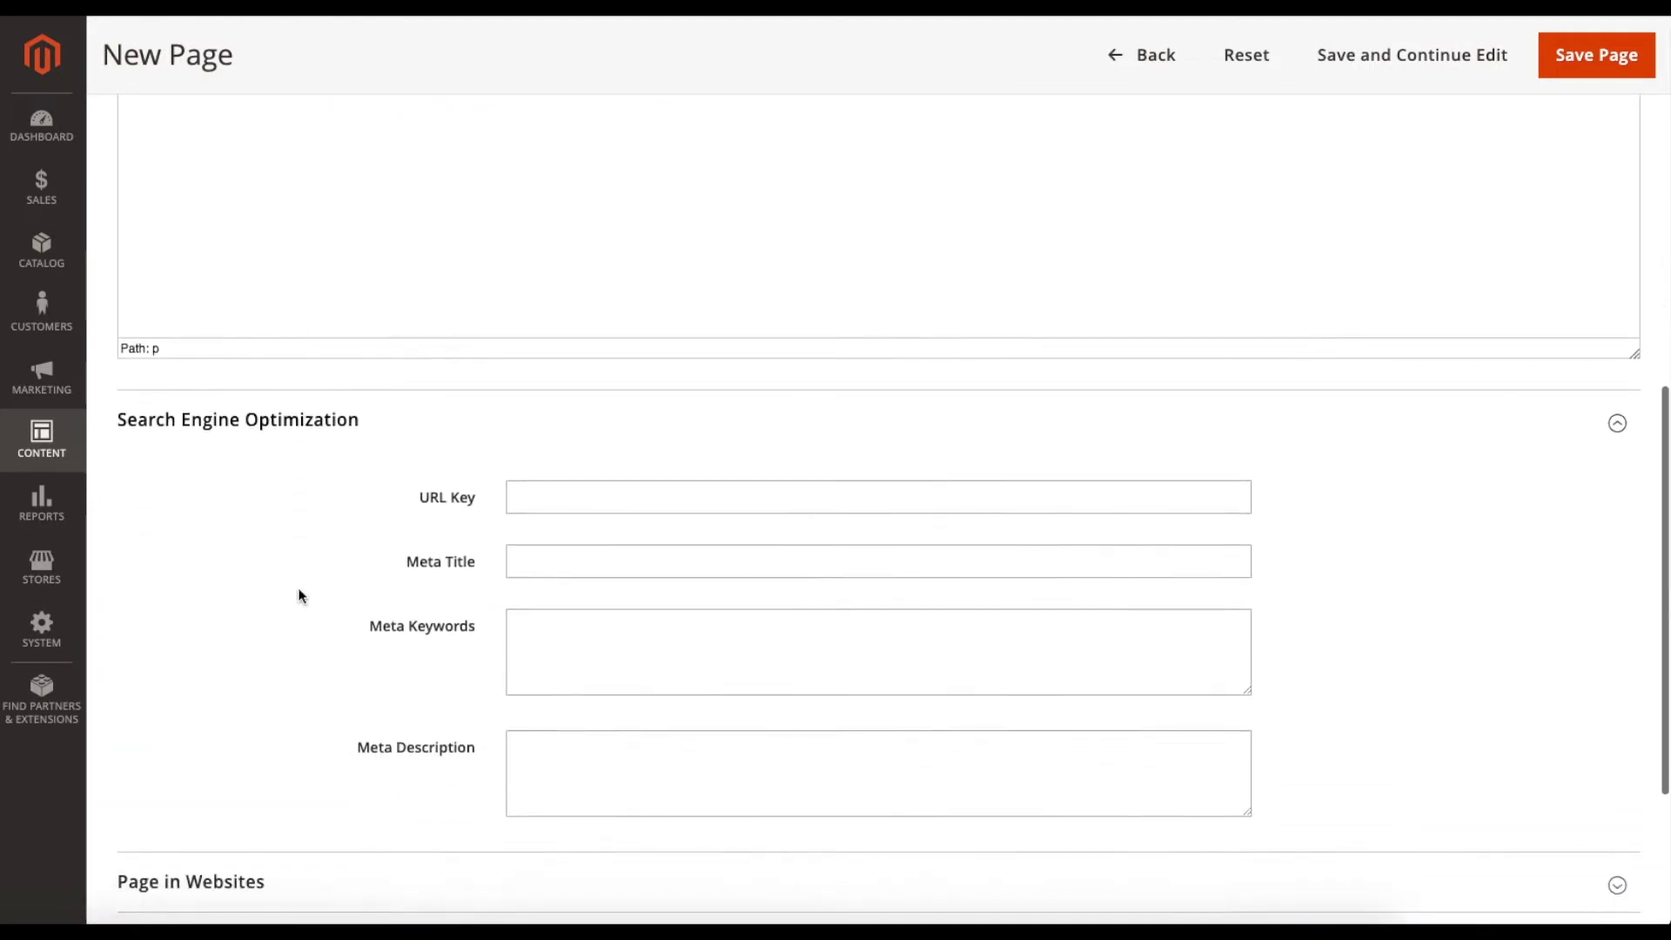
{"action": "left_click", "coordinate": [580, 496]}
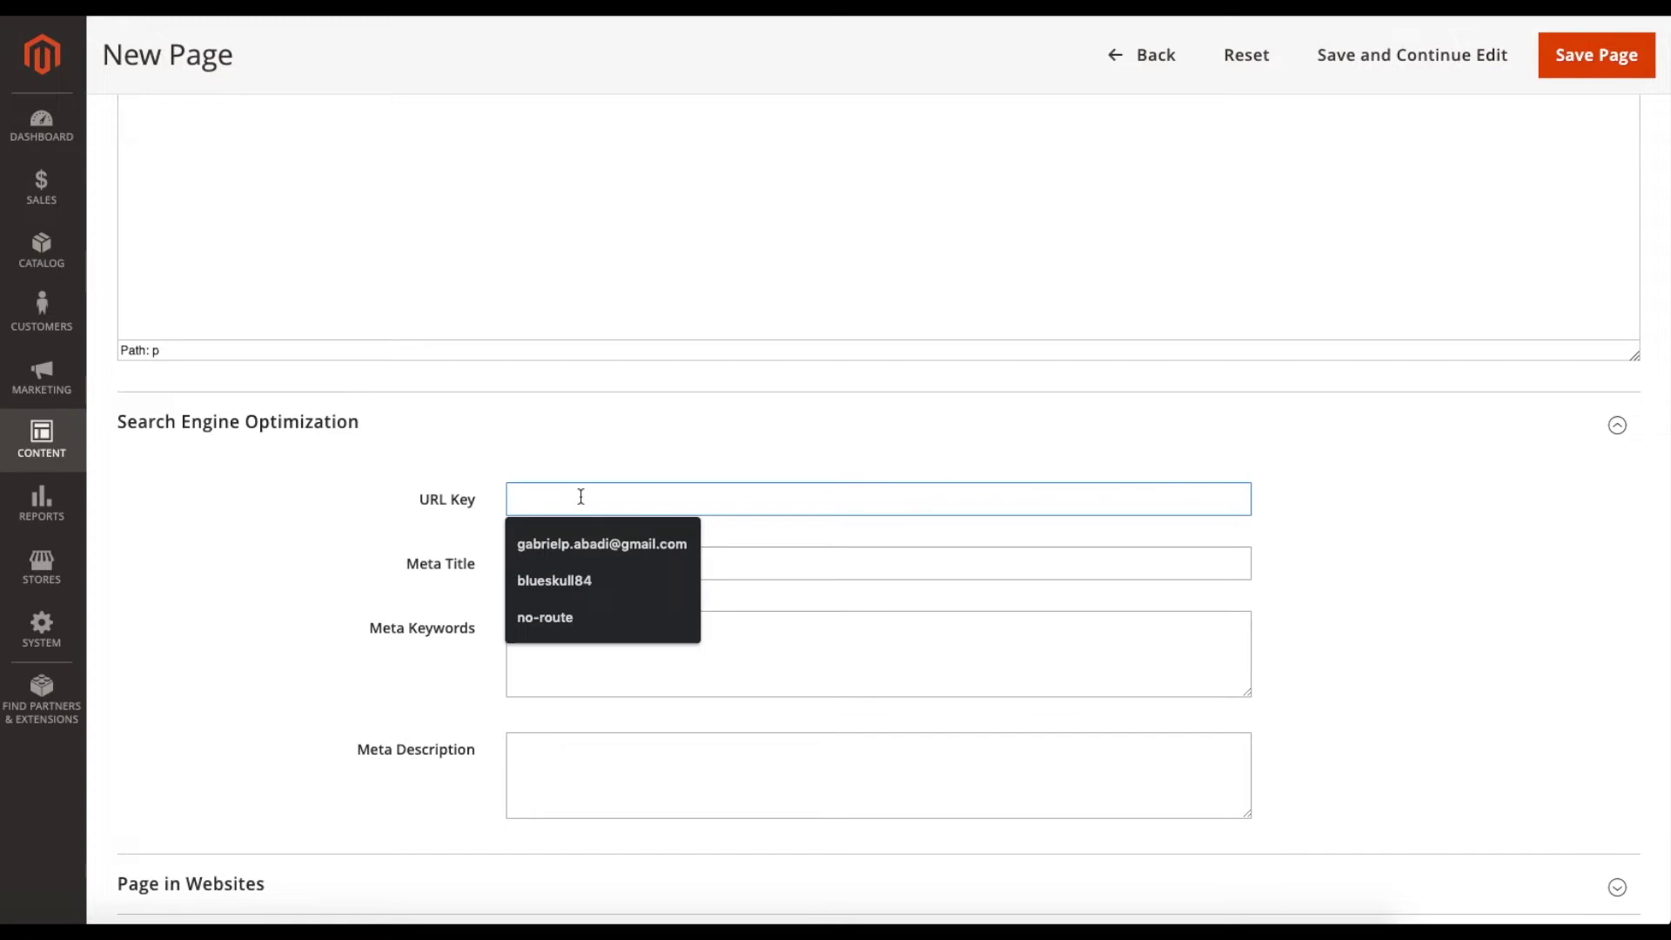
{"action": "type", "text": "tu"}
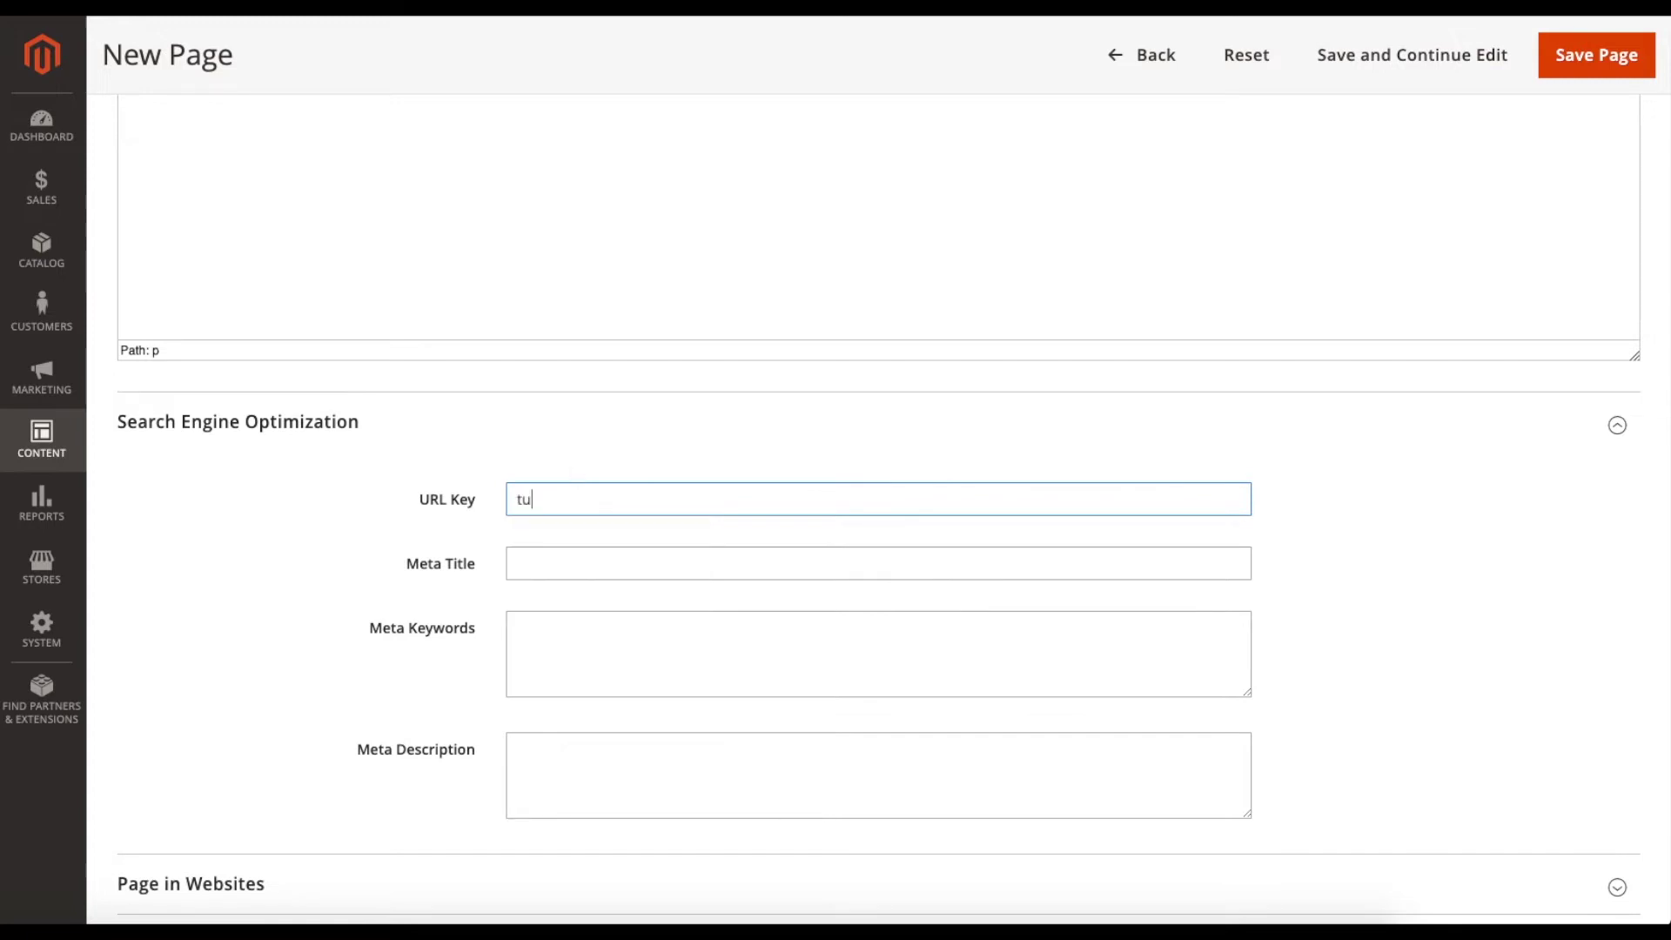
{"action": "type", "text": "torial-page"}
- Set the page's meta title to "Tutorial"
{"action": "left_click", "coordinate": [511, 540]}
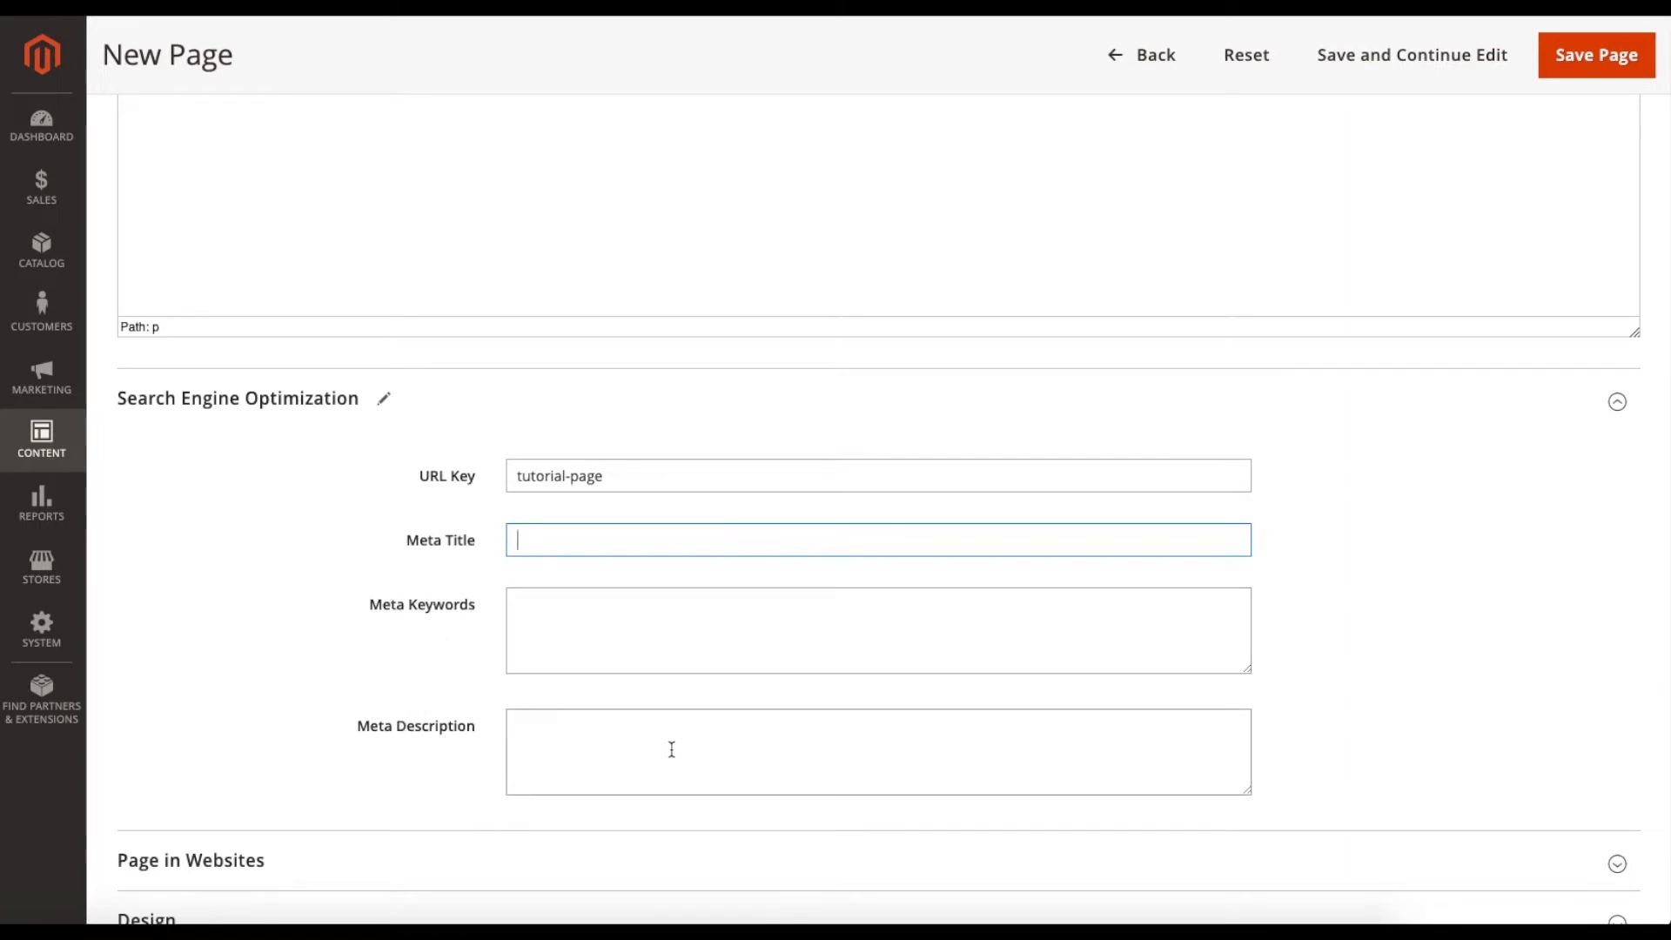
{"action": "scroll", "coordinate": [592, 564], "scroll_direction": "down", "scroll_amount": 1}
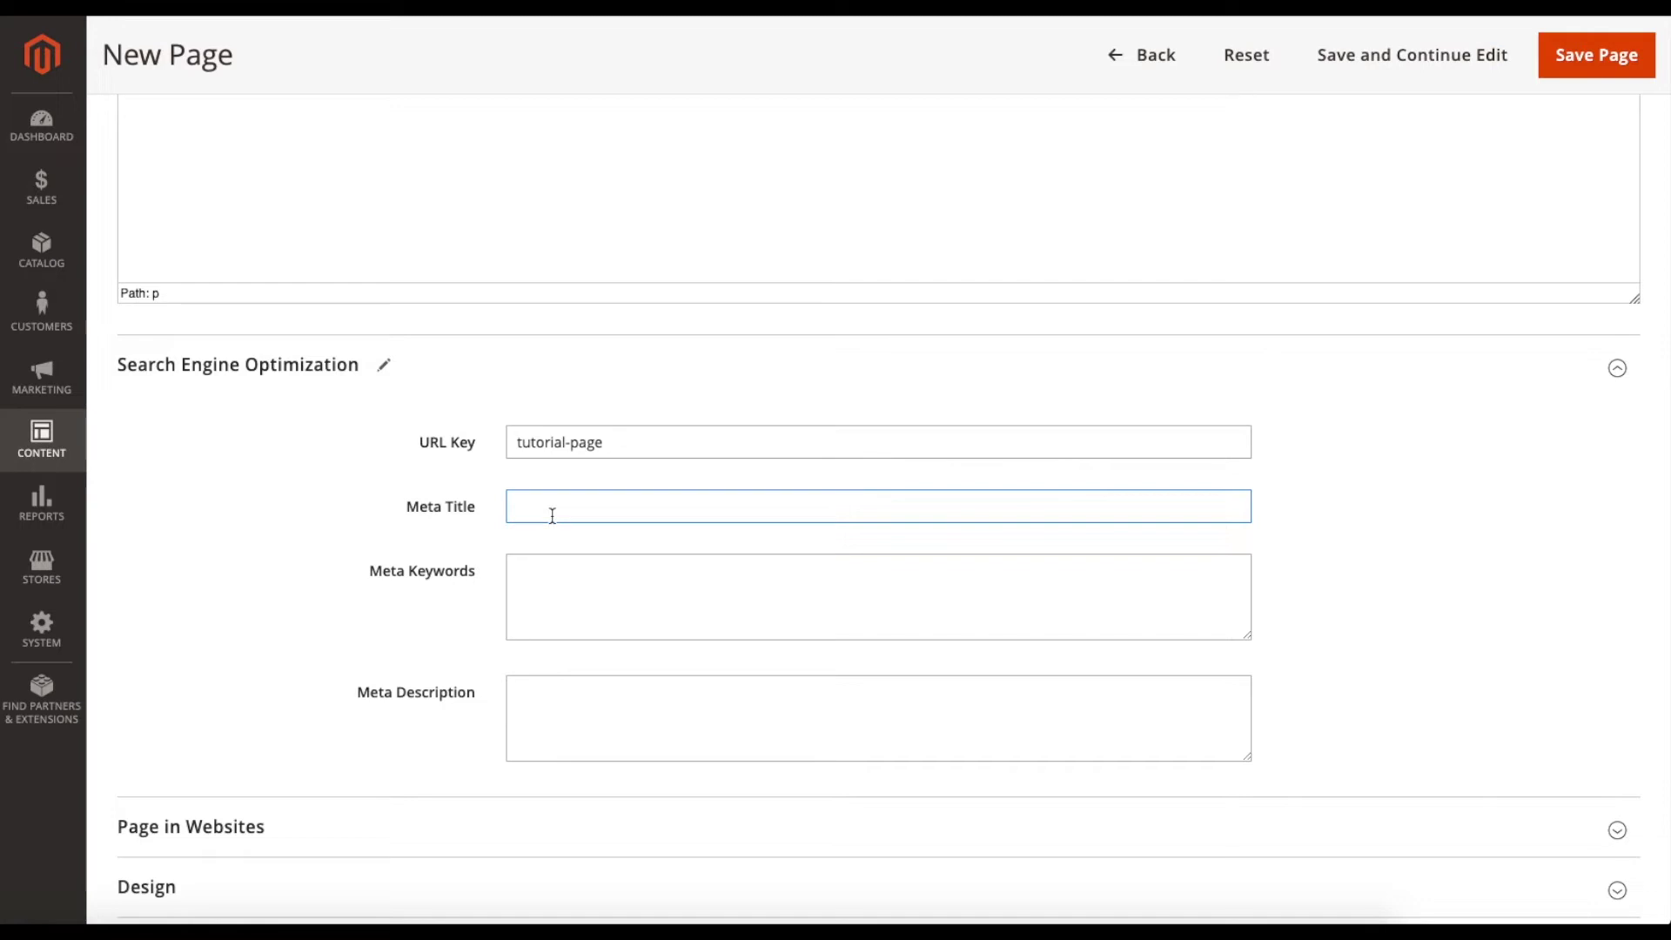
{"action": "type", "text": "Tutorial"}
- Enter "tutorial, page, training" as the page's meta keywords
{"action": "left_click", "coordinate": [562, 599]}
{"action": "type", "text": "tu"}
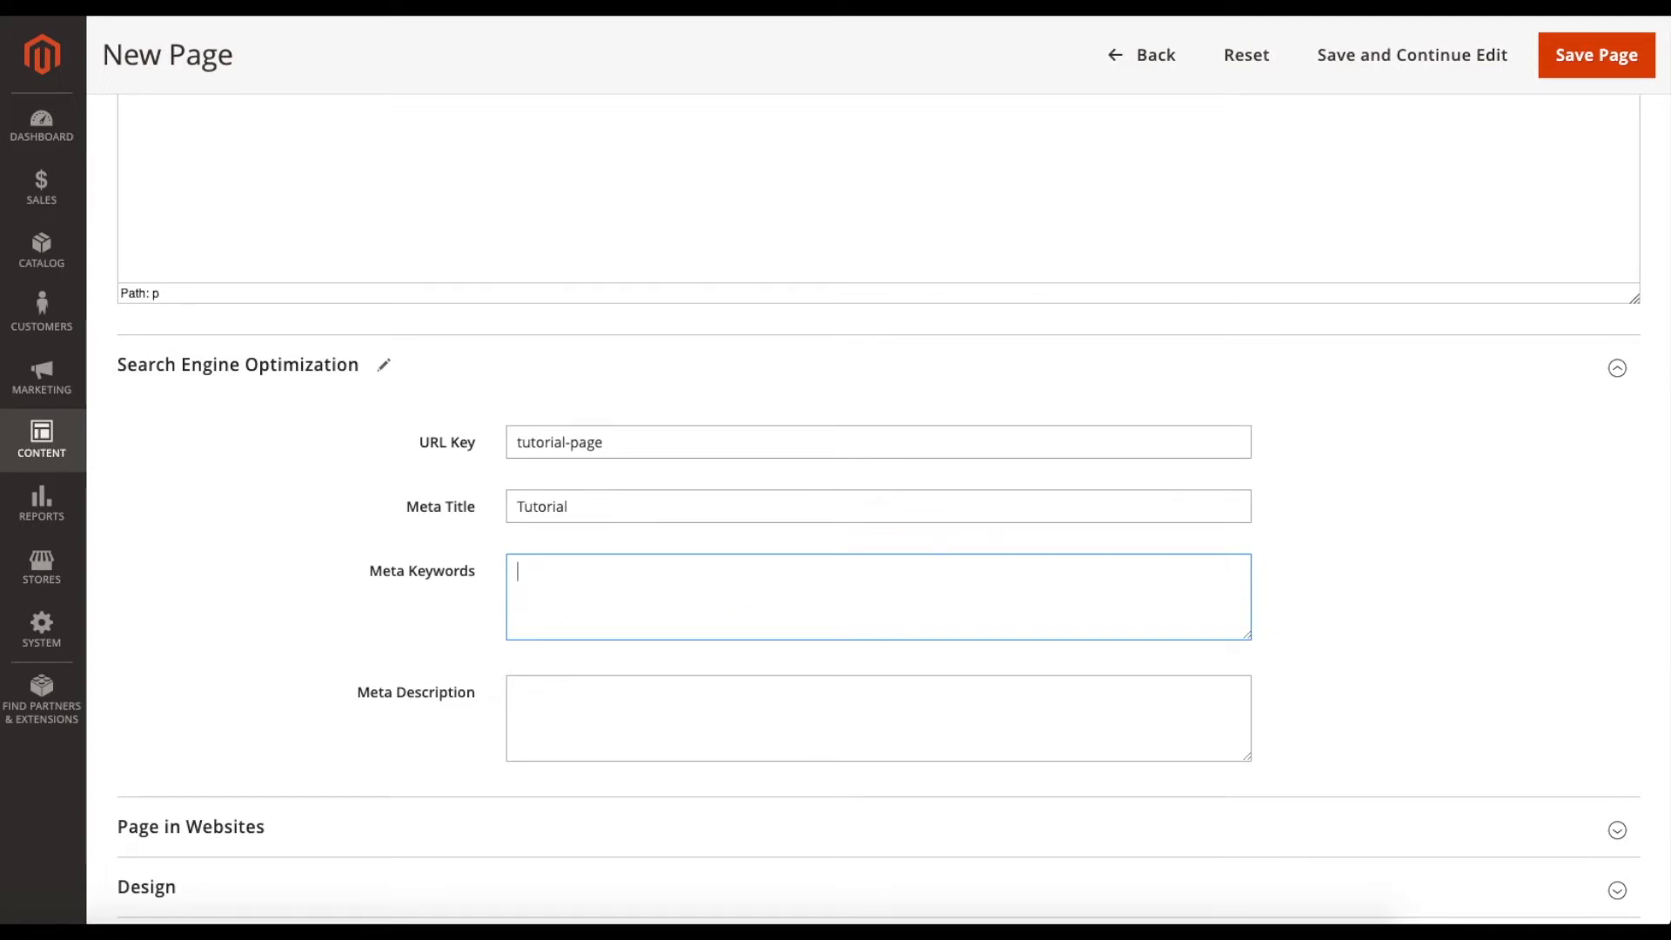
{"action": "type", "text": "torial, page"}
{"action": "key", "text": "BackSpace"}
{"action": "key", "text": "BackSpace"}
{"action": "type", "text": "age, training"}
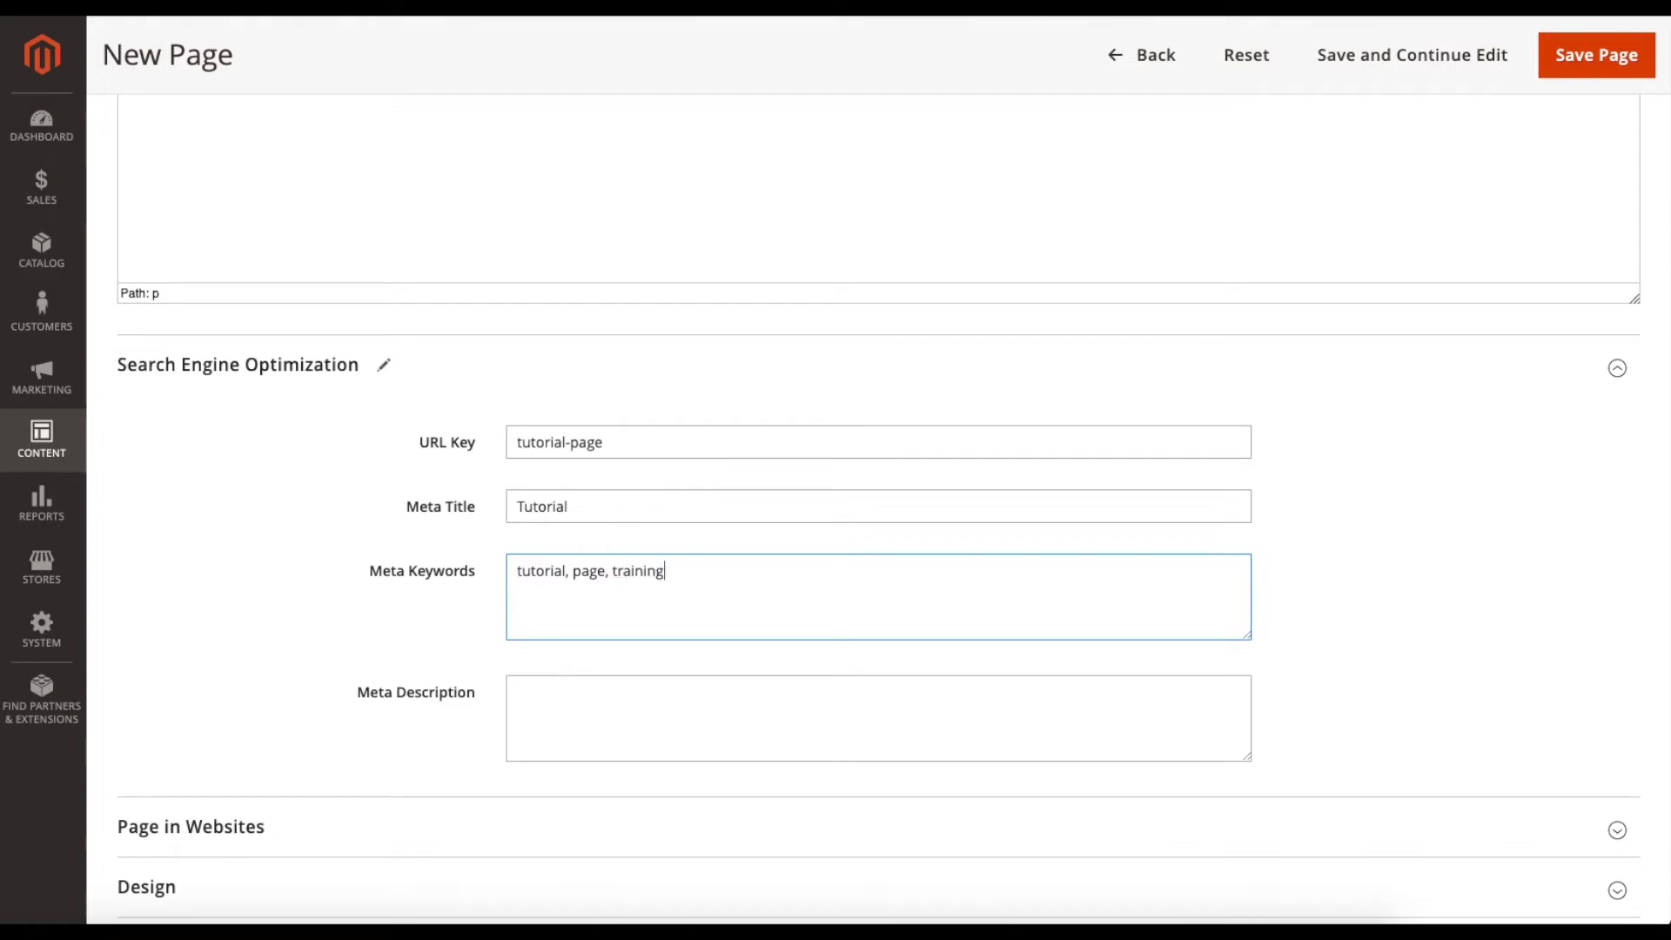
- Enter "this is the tutorial page" as the page's meta description
{"action": "left_click", "coordinate": [601, 692]}
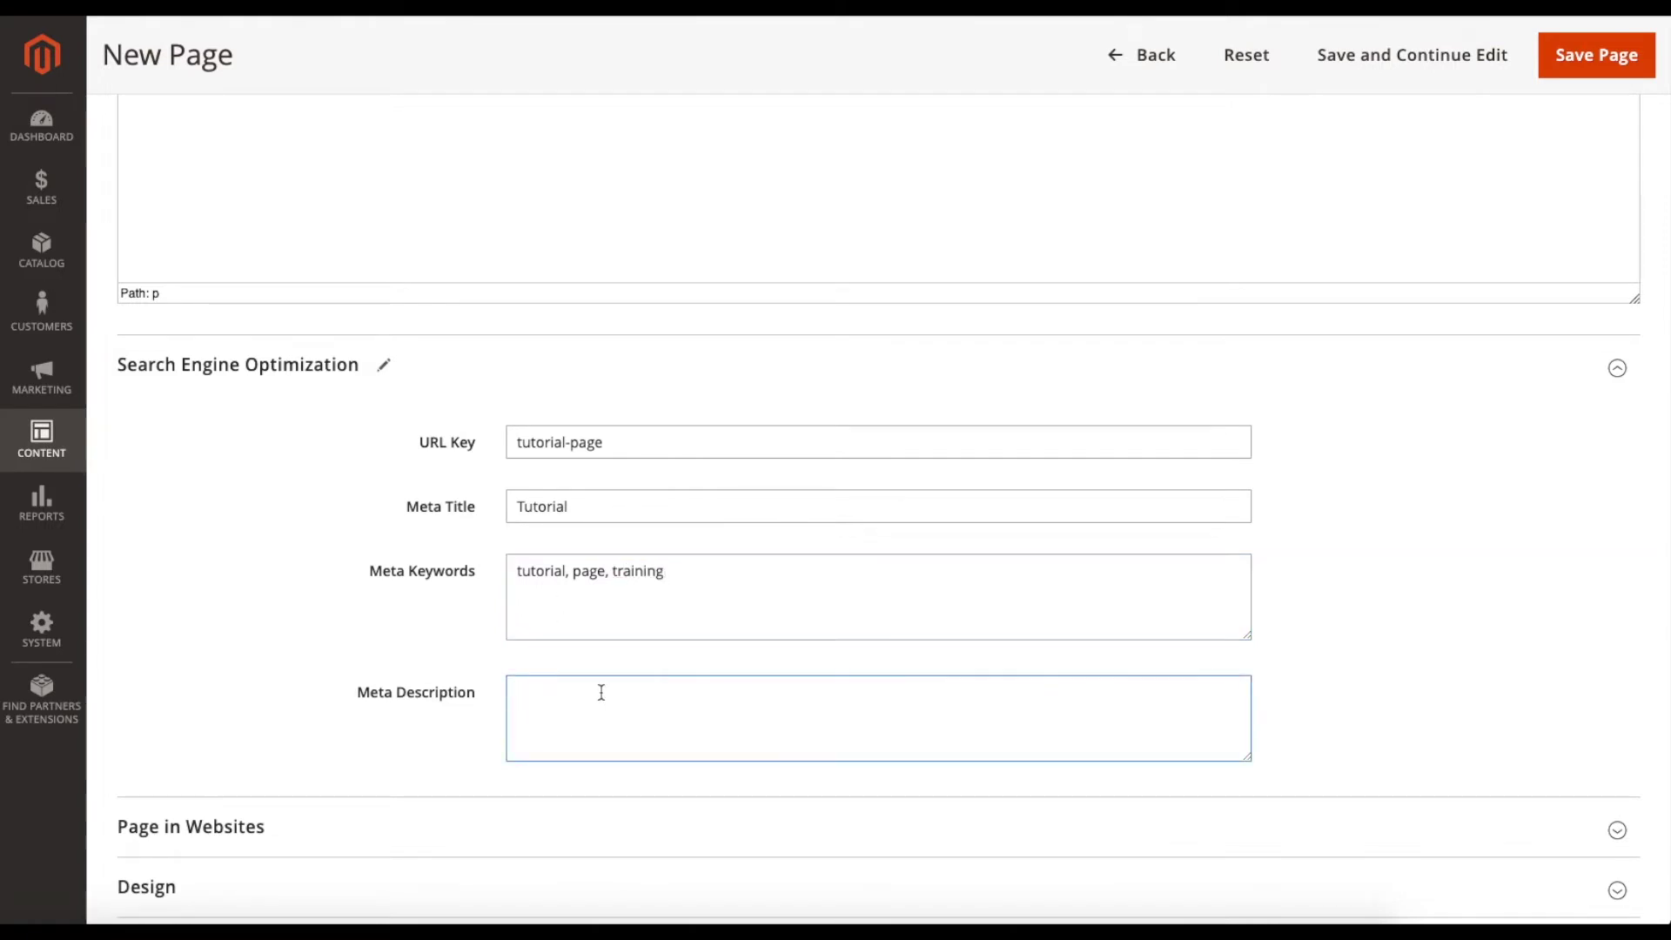
{"action": "scroll", "coordinate": [609, 692], "scroll_direction": "down", "scroll_amount": 1}
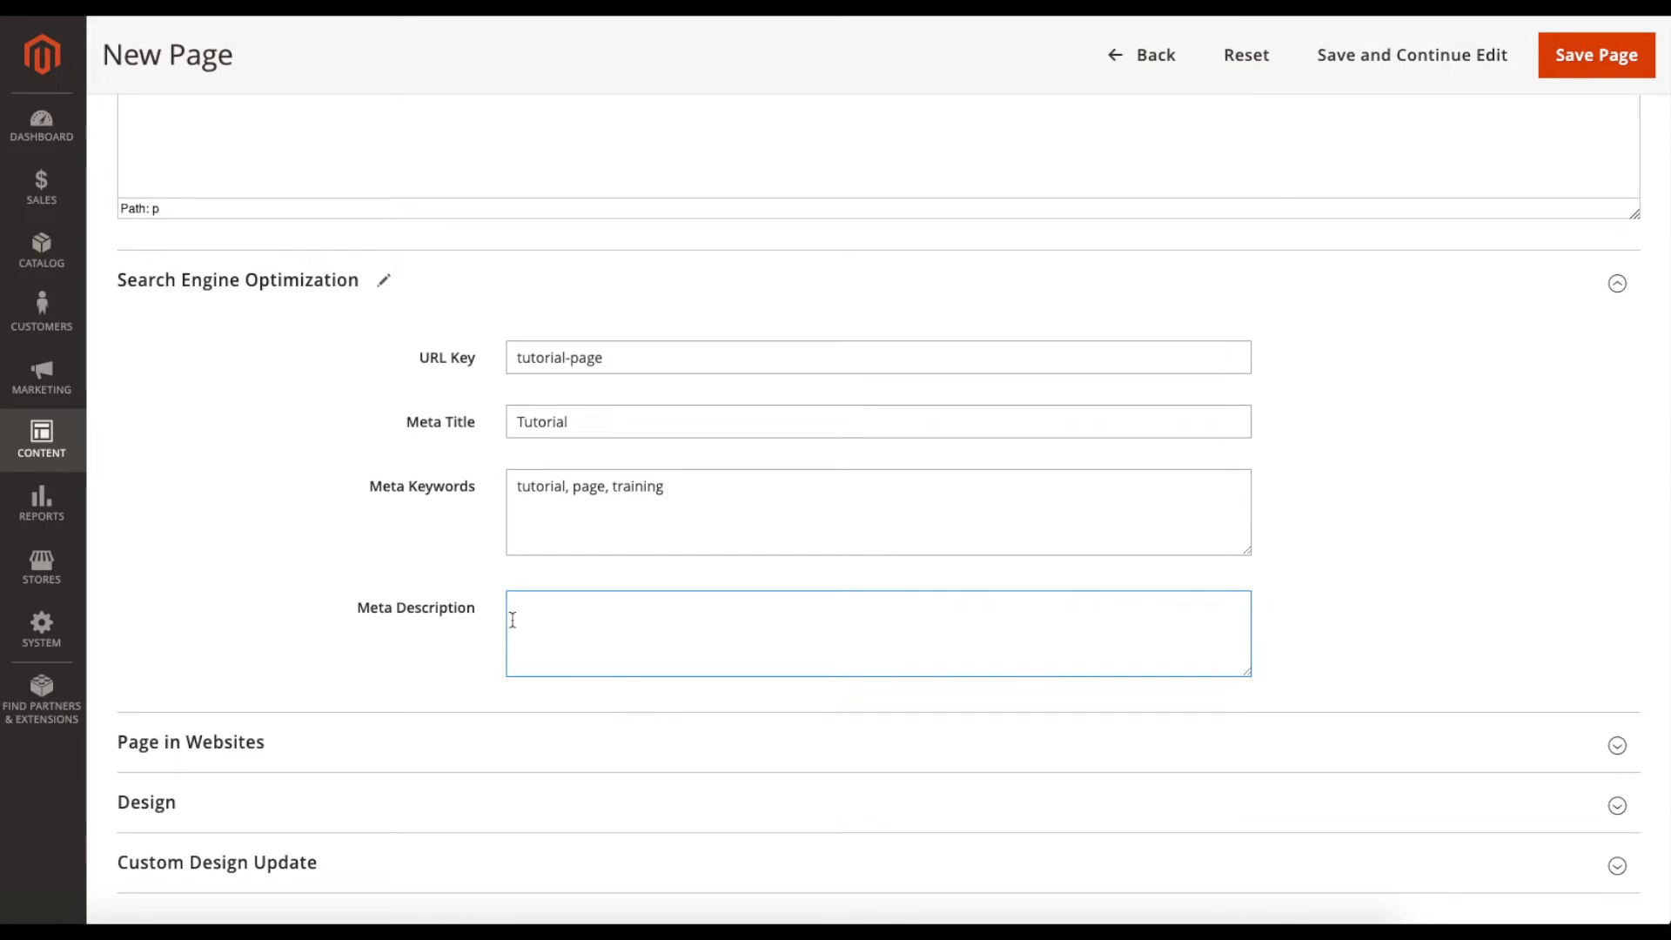
{"action": "left_click_drag", "start_coordinate": [357, 607], "coordinate": [437, 607]}
{"action": "left_click", "coordinate": [556, 612]}
{"action": "type", "text": "this is the tutorial page"}
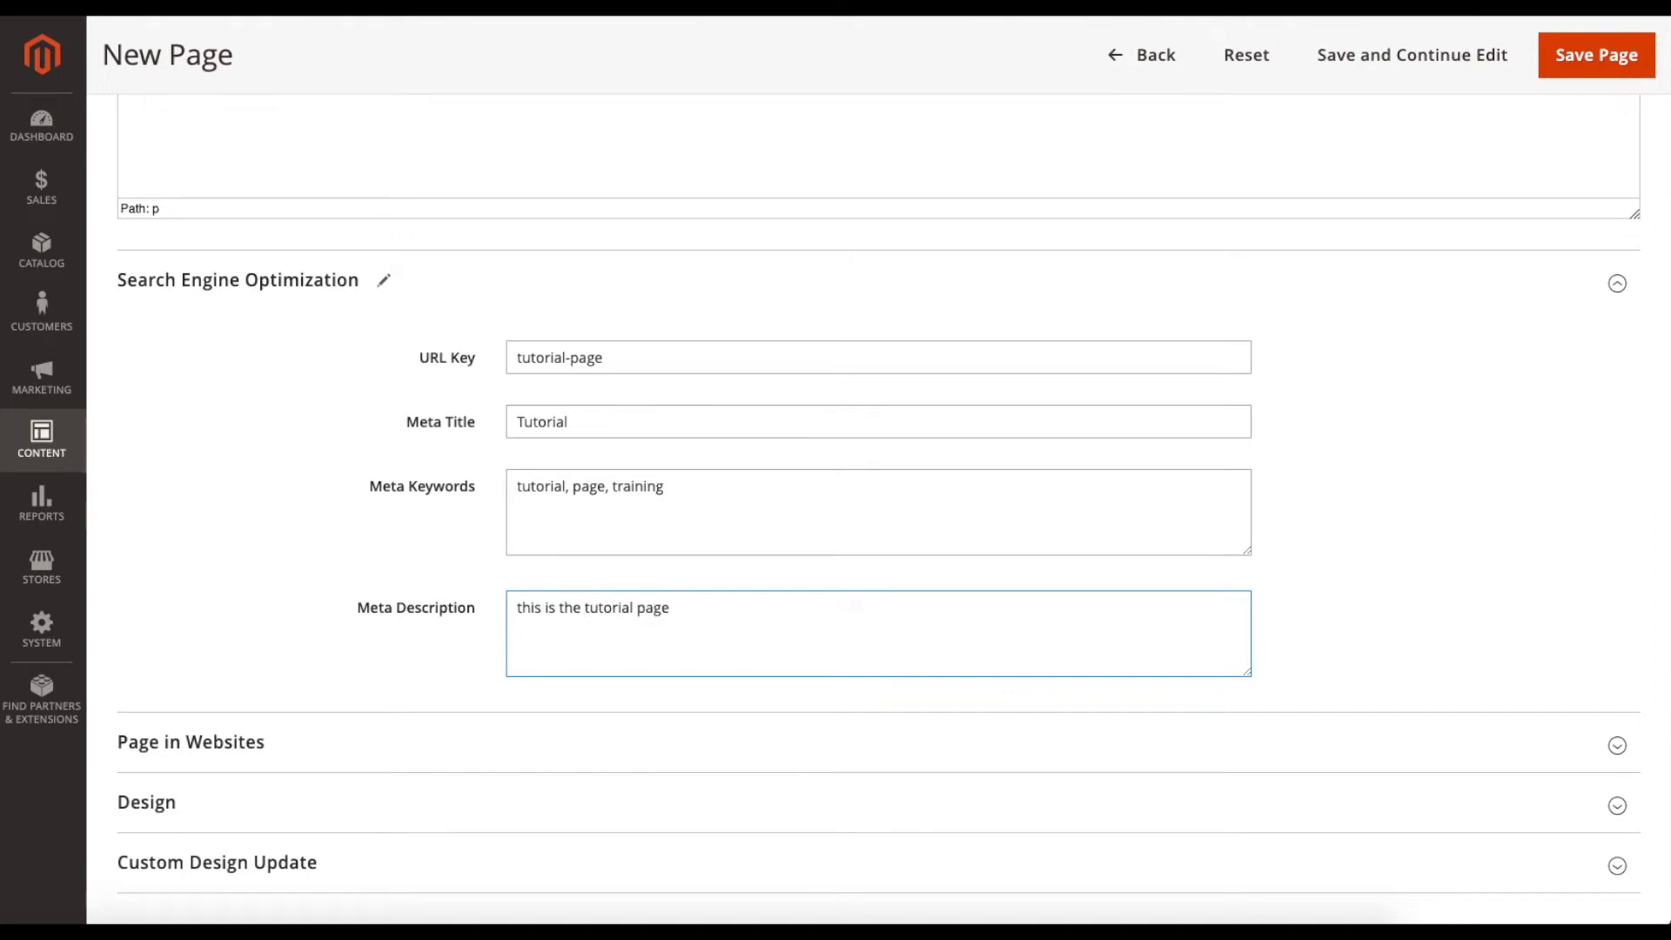
- Collapse the Search Engine Optimization section and open the Page in Websites section to examine the store view options
{"action": "scroll", "coordinate": [457, 609], "scroll_direction": "down", "scroll_amount": 3}
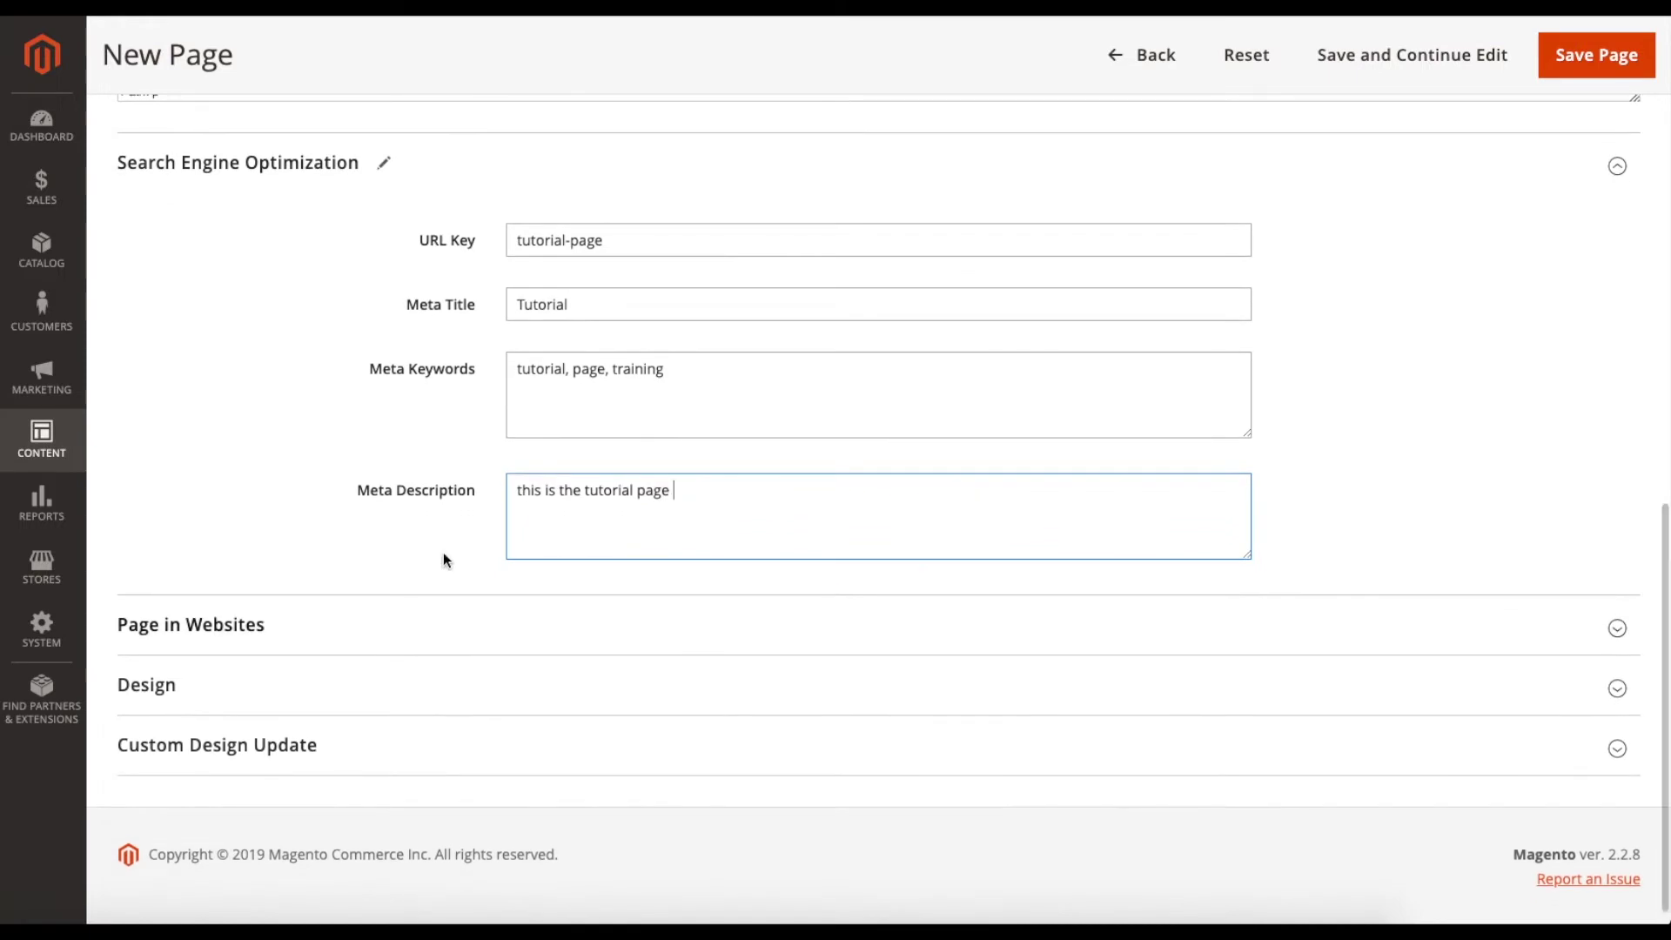
{"action": "left_click", "coordinate": [433, 181]}
{"action": "left_click", "coordinate": [403, 594]}
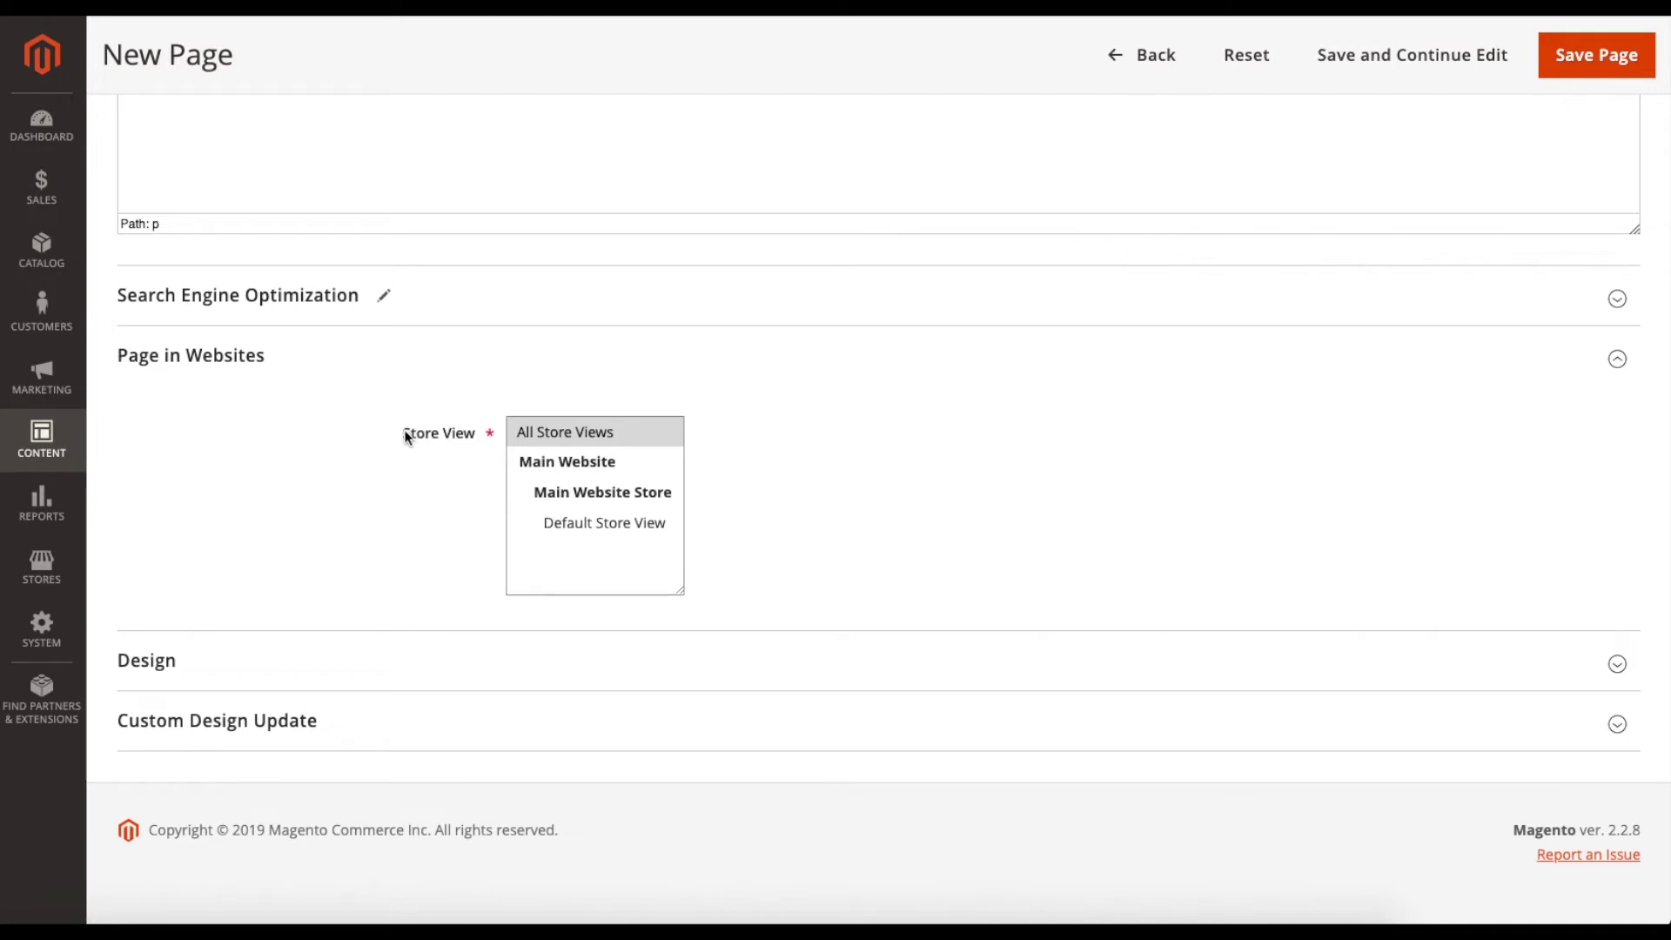
{"action": "left_click", "coordinate": [463, 436]}
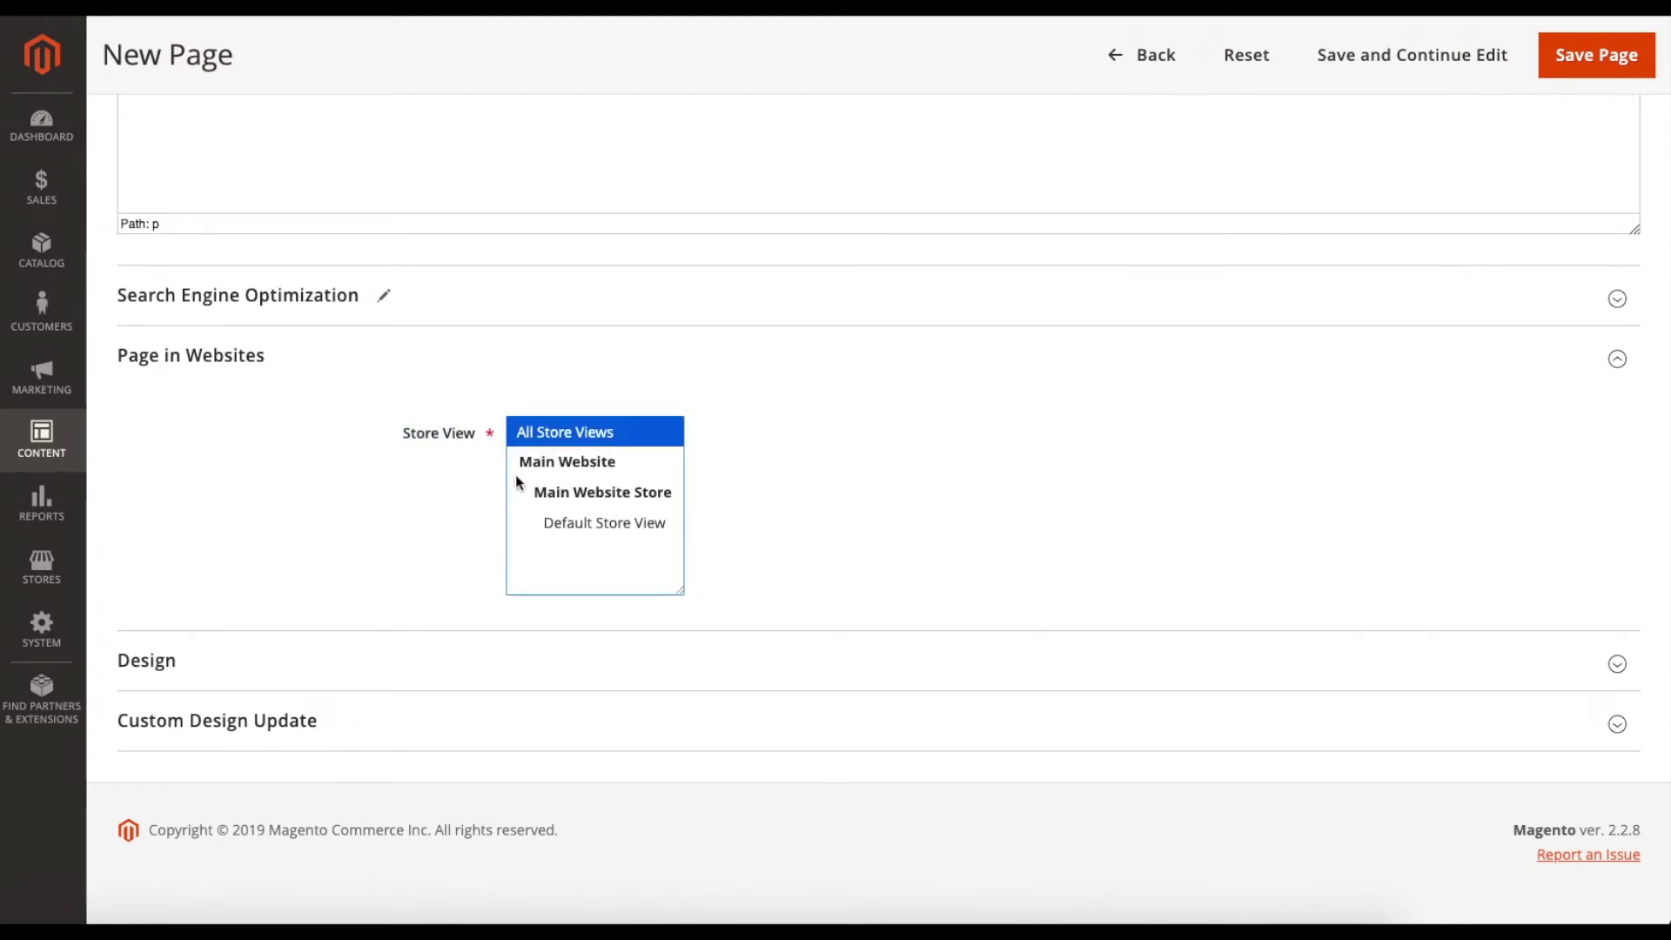
- Assign the page to All Store Views and set its design layout to 1 column
{"action": "left_click", "coordinate": [592, 523]}
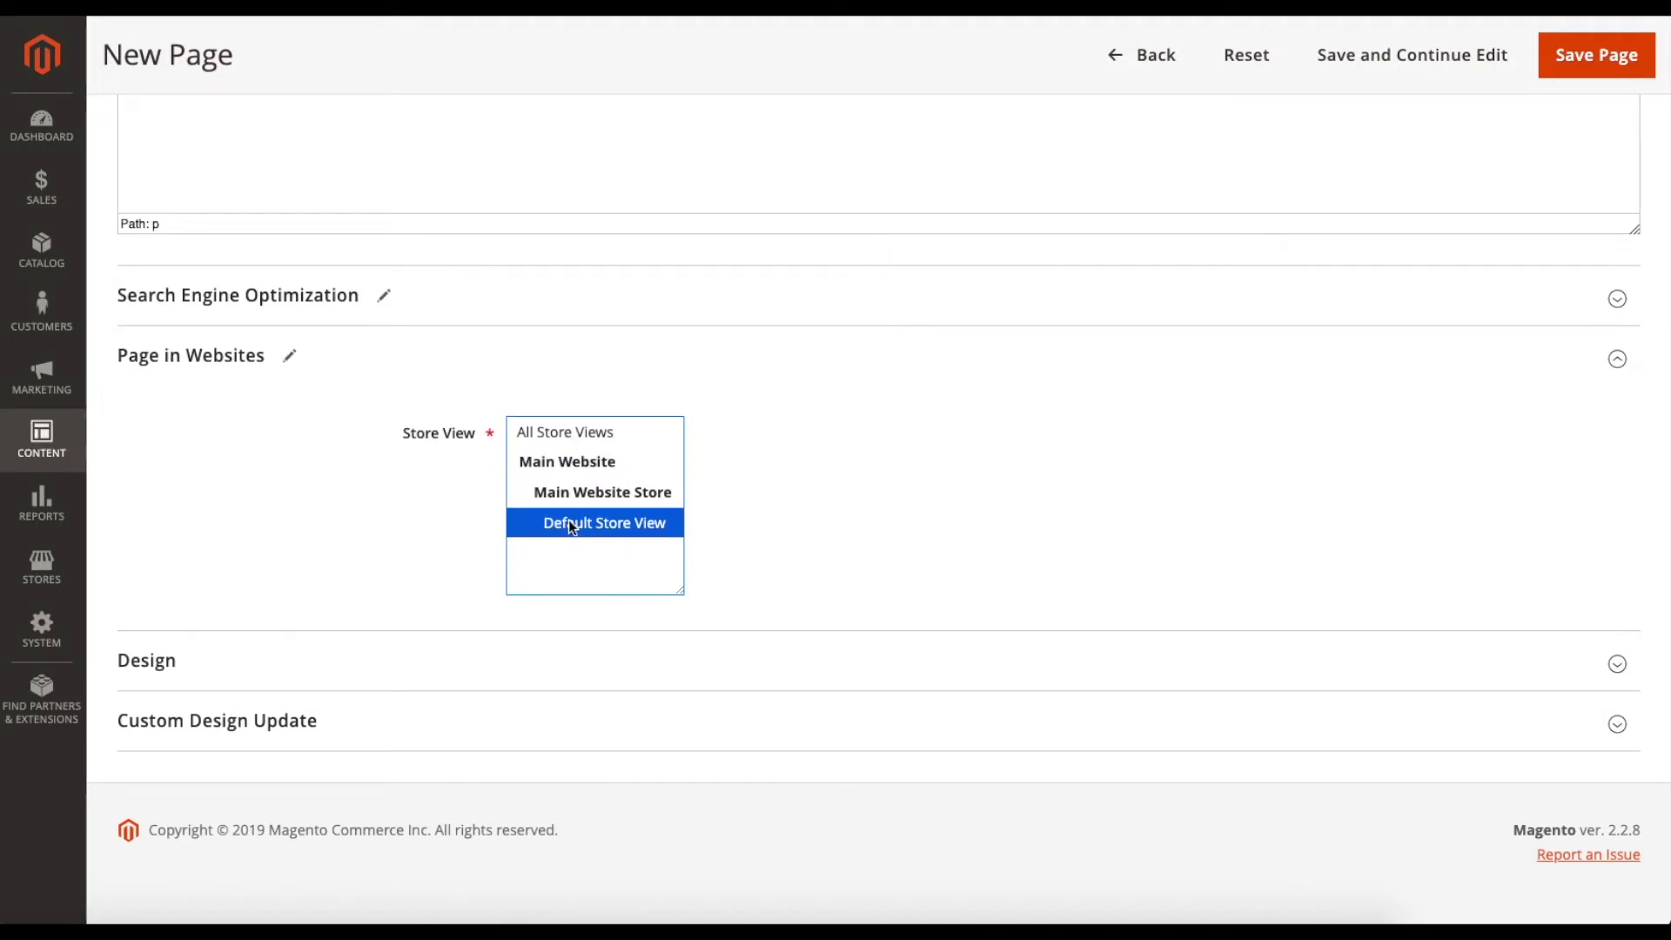
{"action": "left_click", "coordinate": [585, 440]}
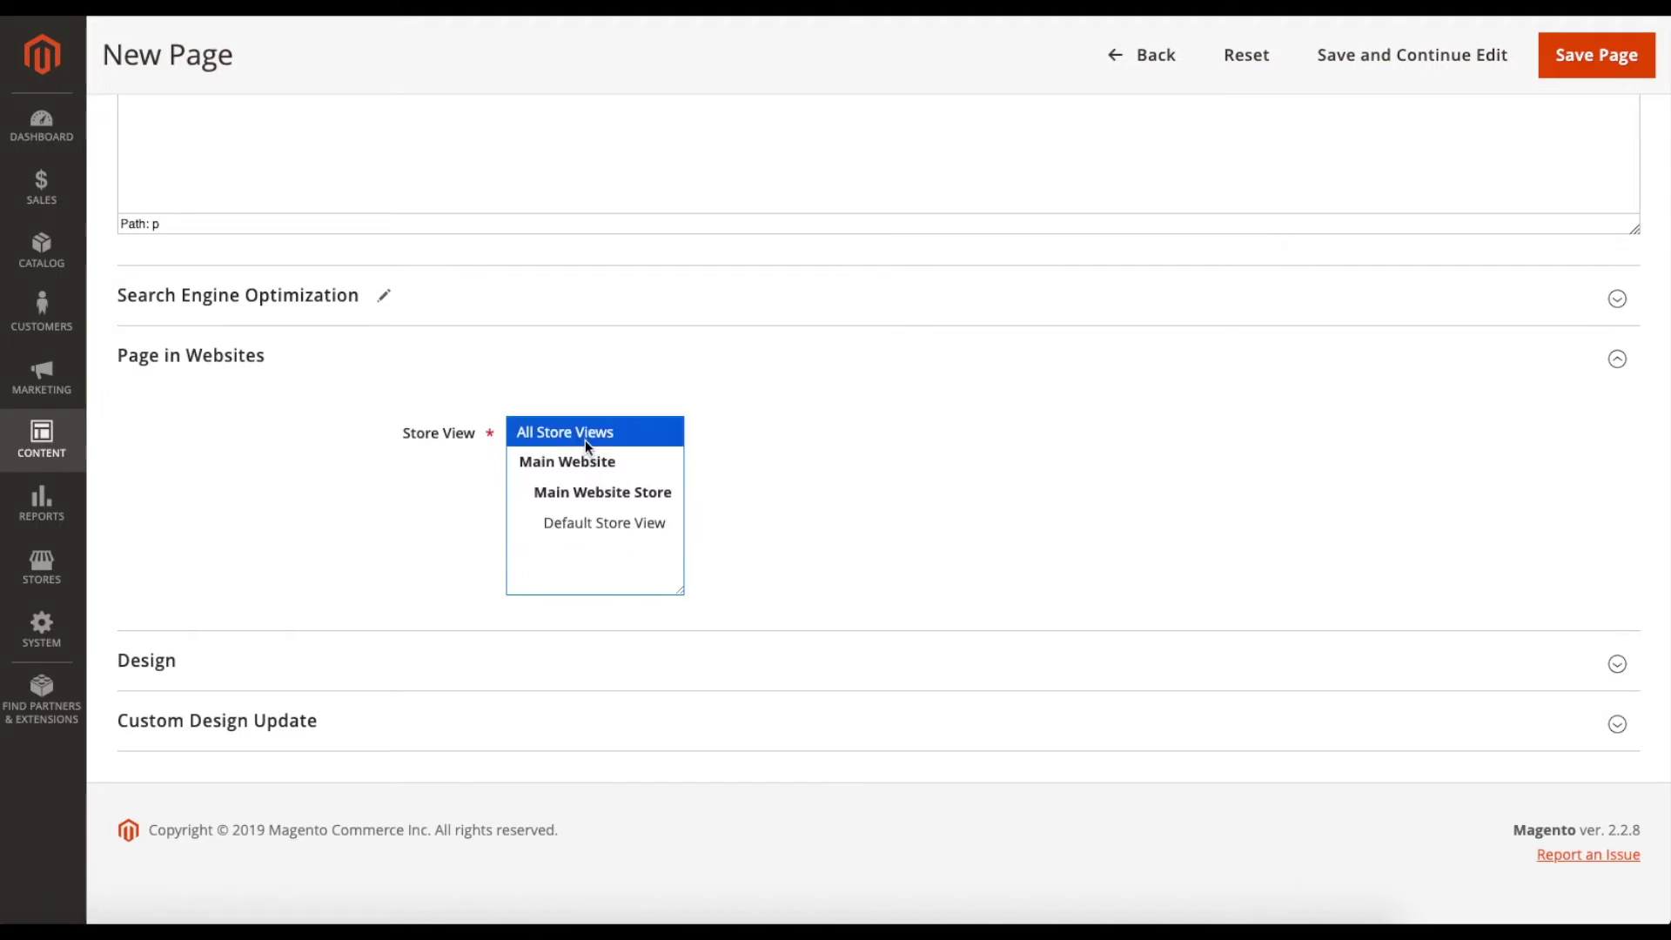
{"action": "left_click", "coordinate": [418, 658]}
{"action": "scroll", "coordinate": [401, 639], "scroll_direction": "down", "scroll_amount": 3}
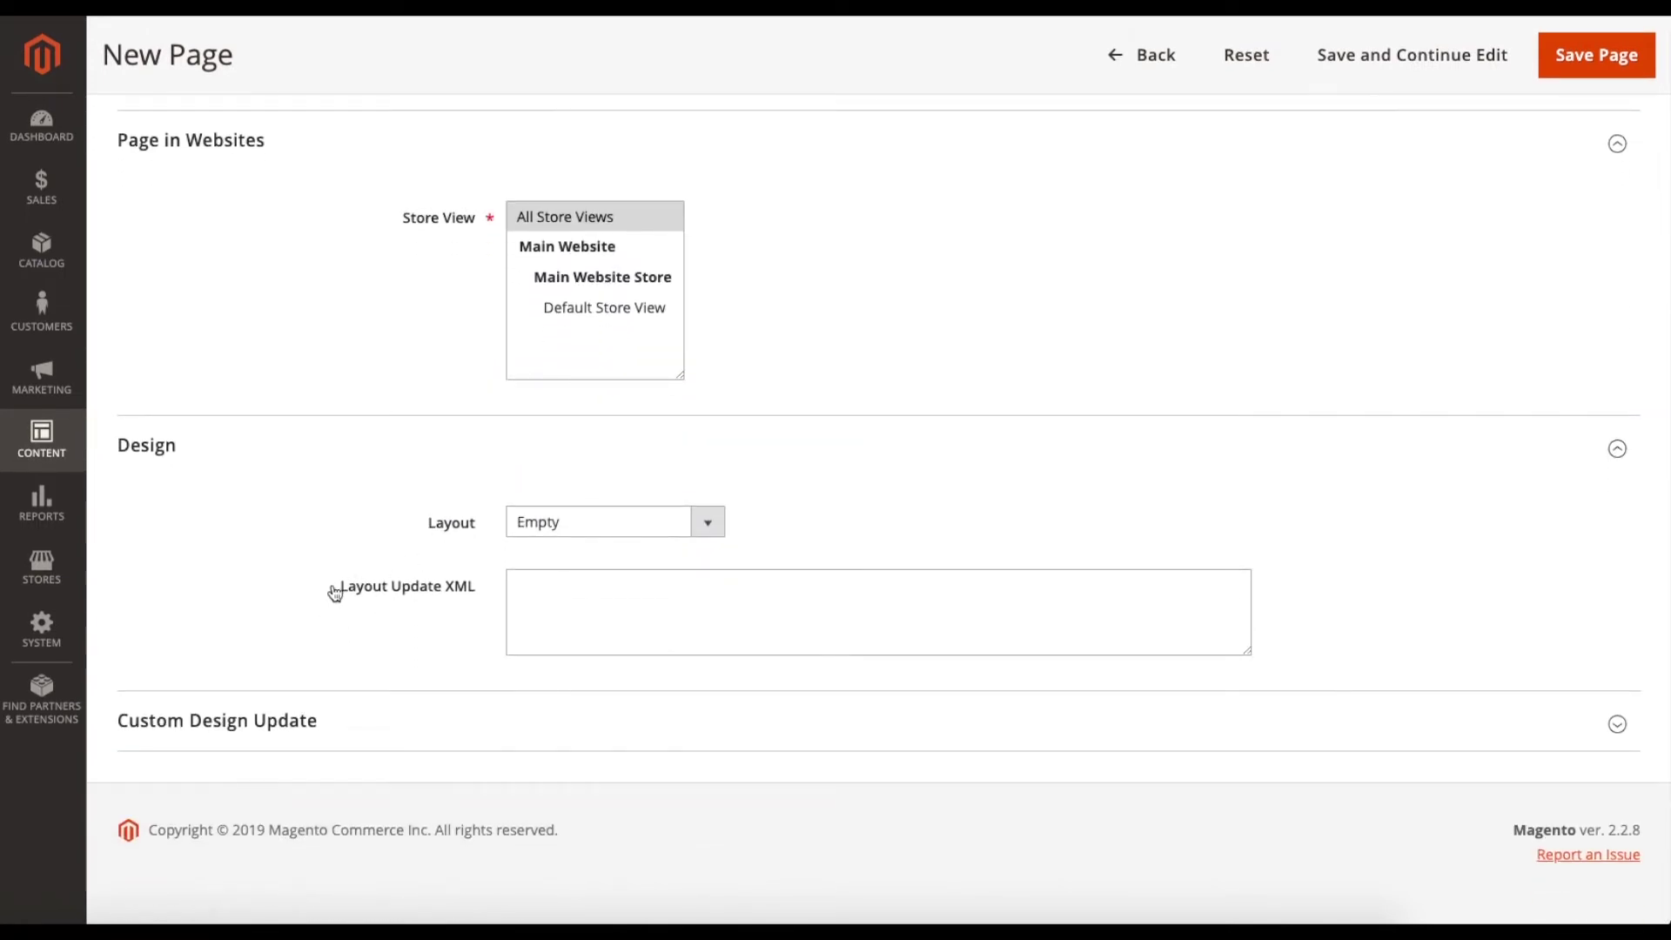
{"action": "left_click", "coordinate": [547, 531]}
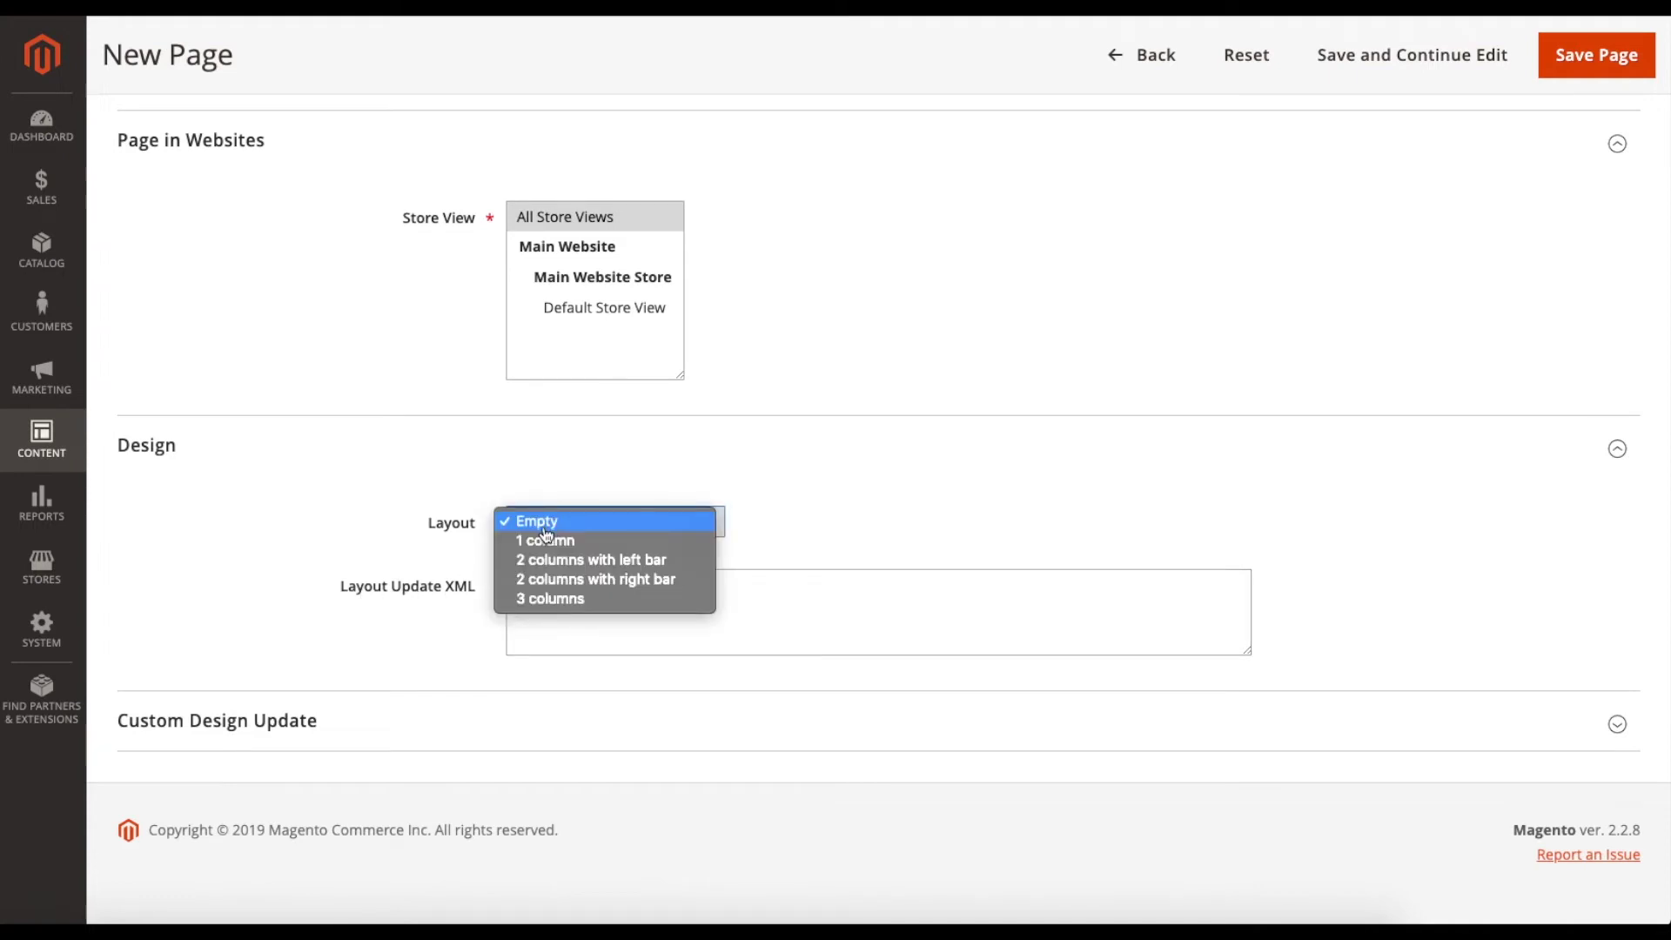
{"action": "left_click", "coordinate": [576, 542]}
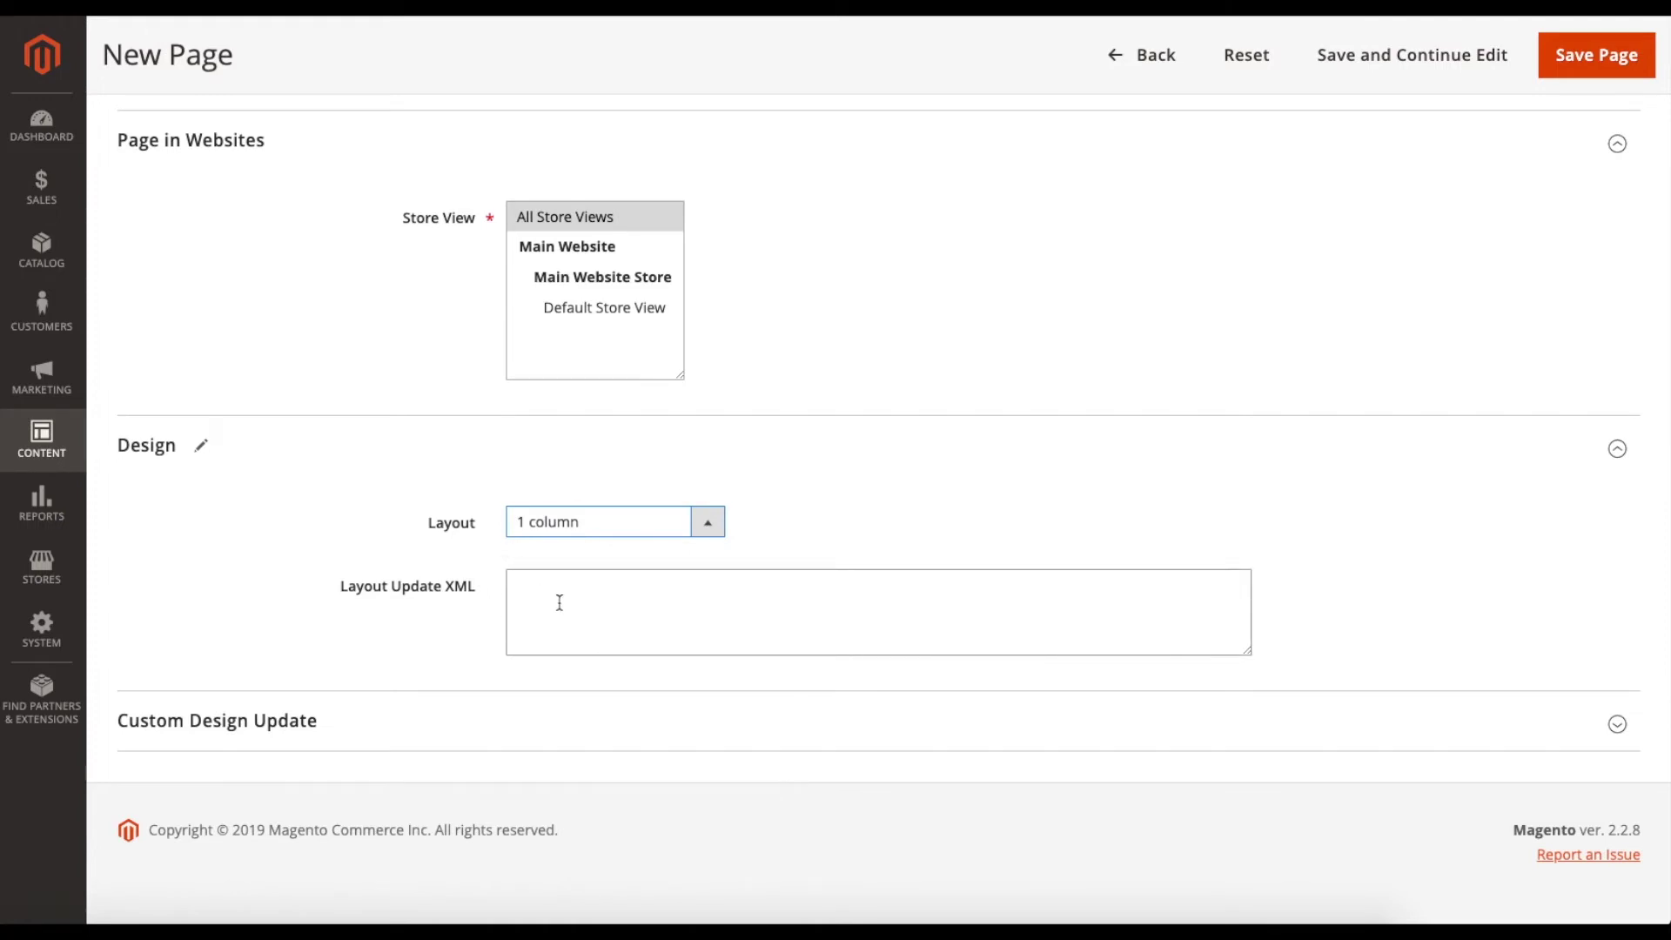
- Expand the Custom Design Update section and review the available New Theme and New Layout options without choosing any
{"action": "left_click", "coordinate": [538, 717]}
{"action": "scroll", "coordinate": [429, 697], "scroll_direction": "down", "scroll_amount": 3}
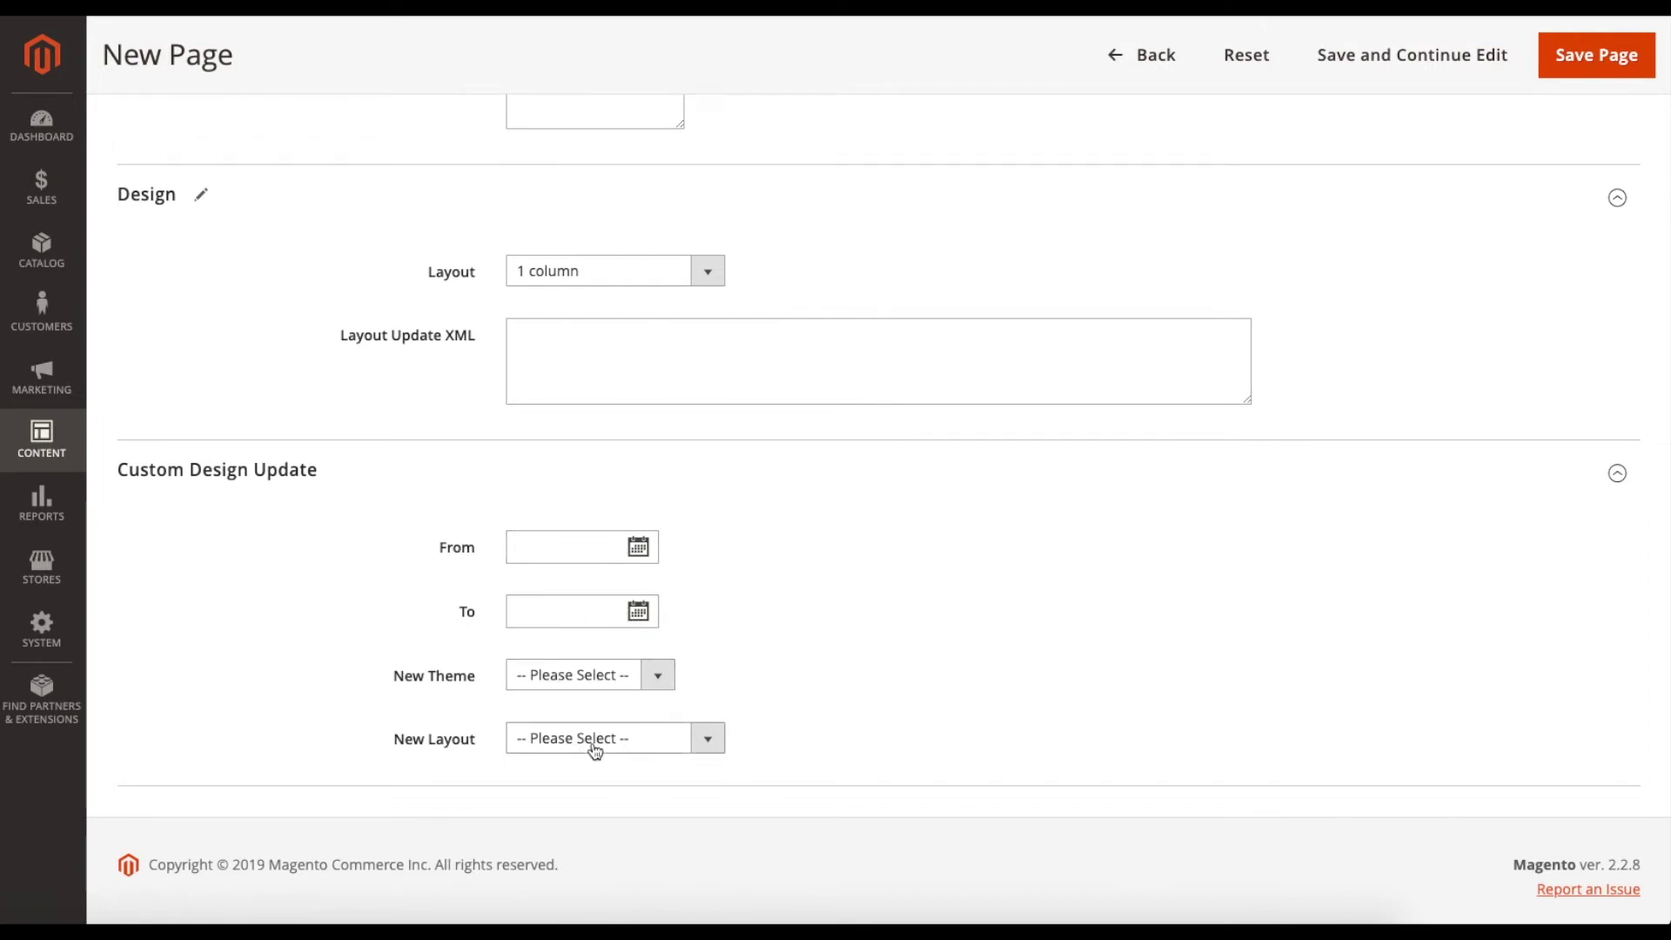
{"action": "left_click", "coordinate": [588, 676]}
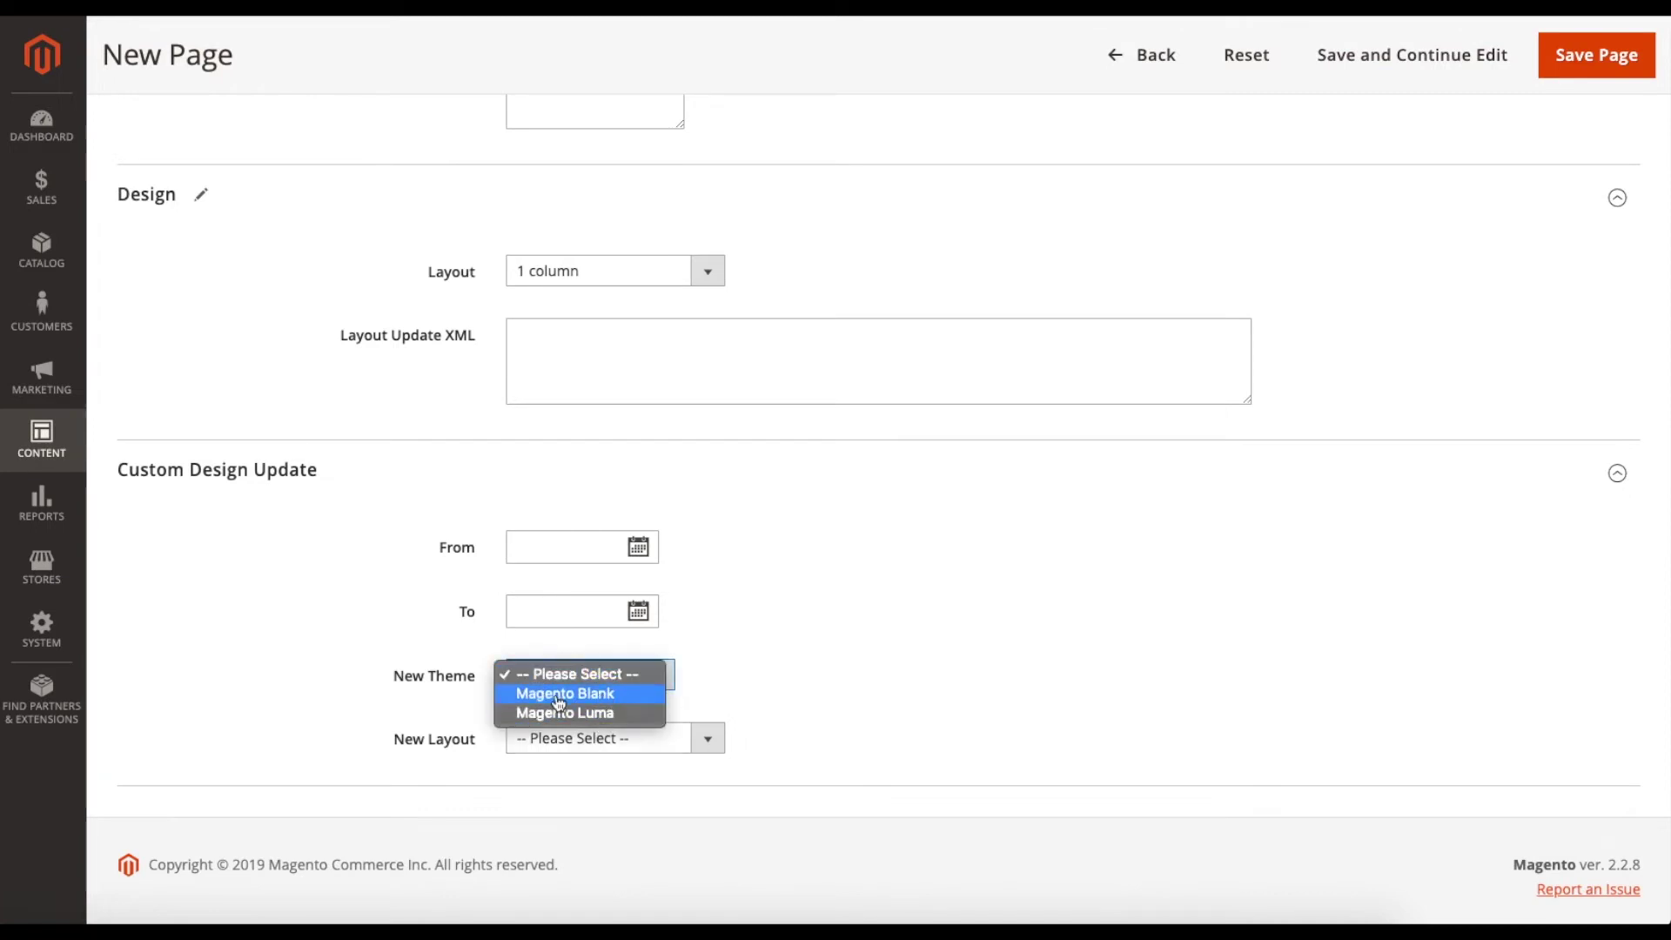
{"action": "left_click", "coordinate": [574, 675]}
{"action": "left_click", "coordinate": [604, 741]}
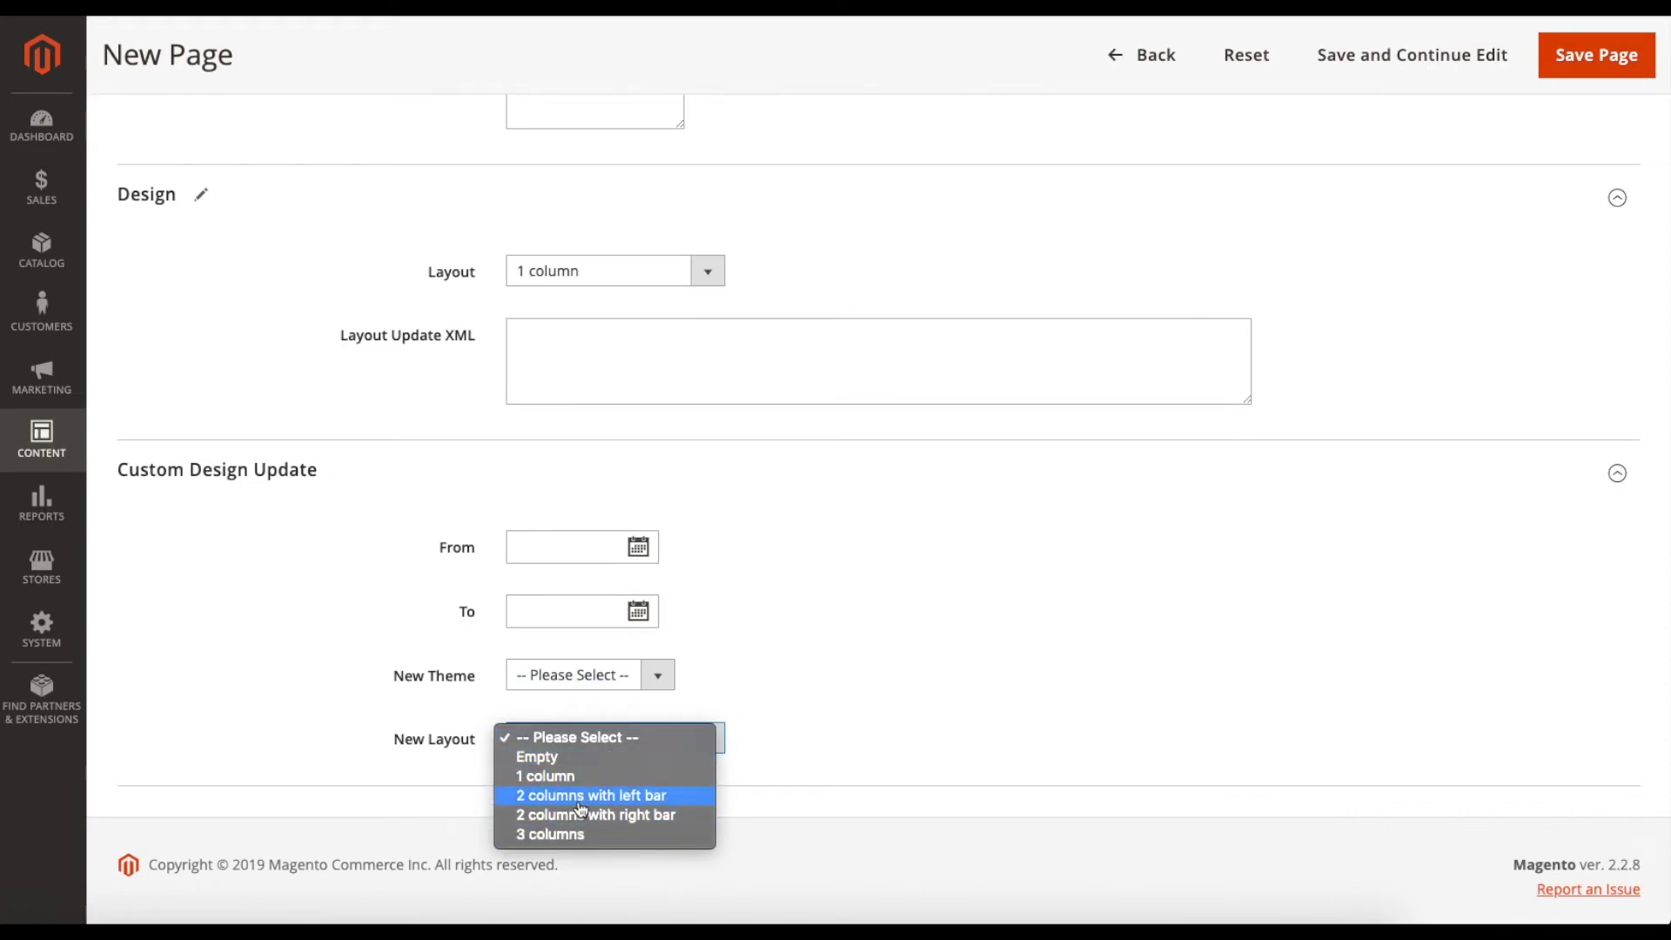
{"action": "scroll", "coordinate": [580, 808], "scroll_direction": "down", "scroll_amount": 1}
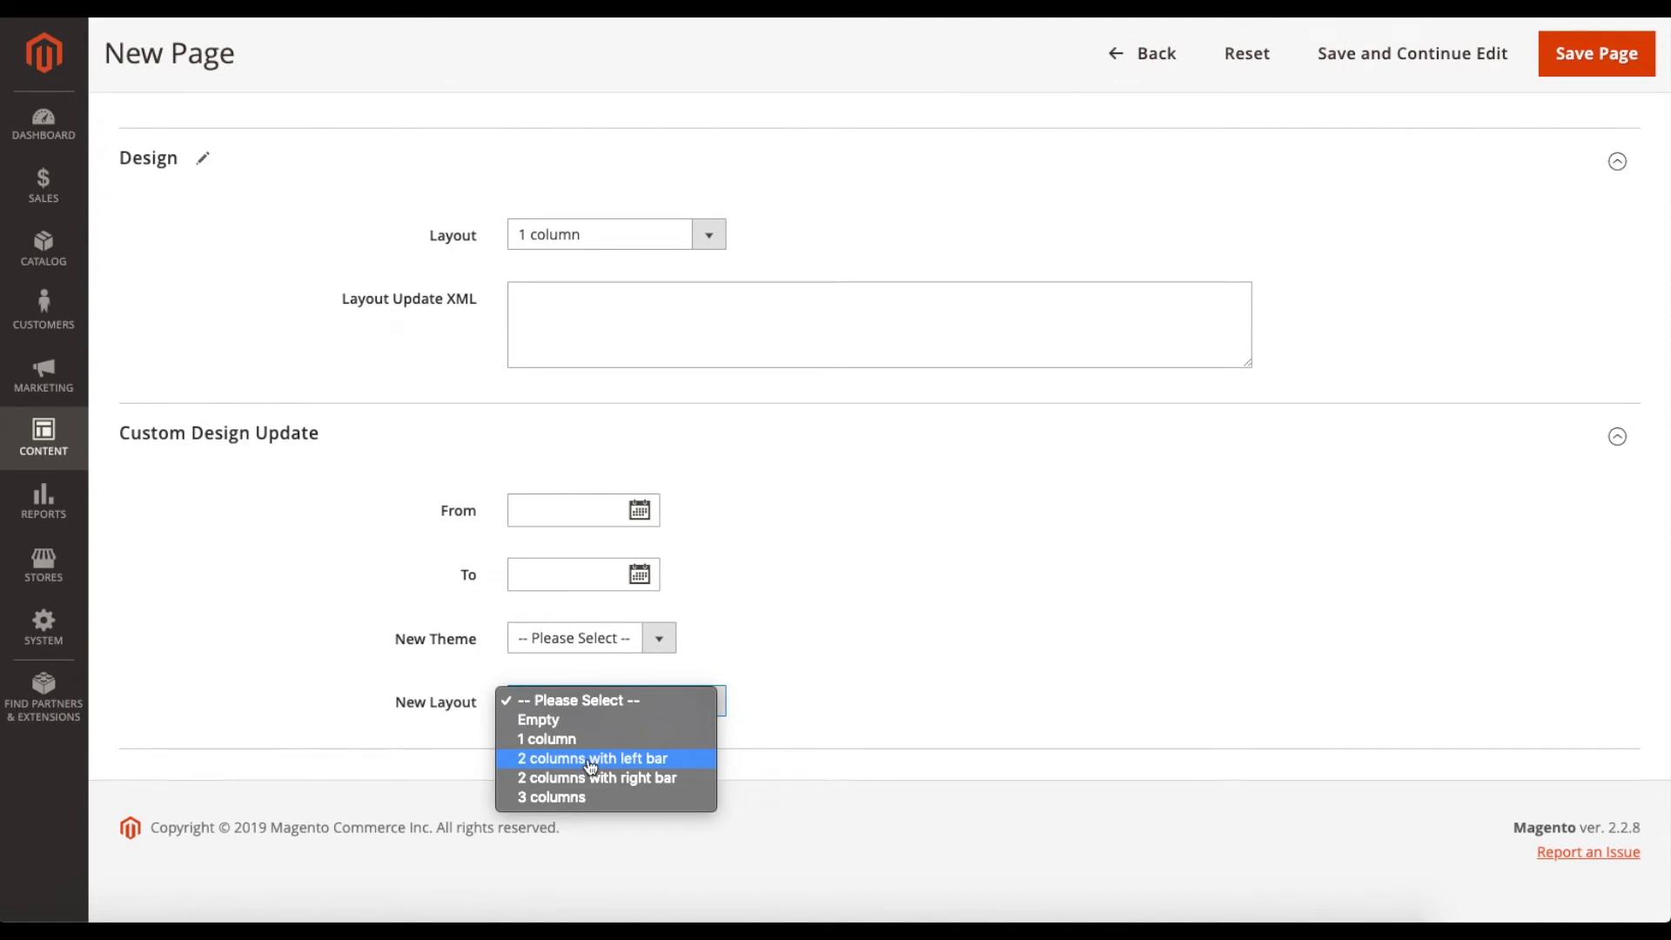
{"action": "left_click", "coordinate": [825, 676]}
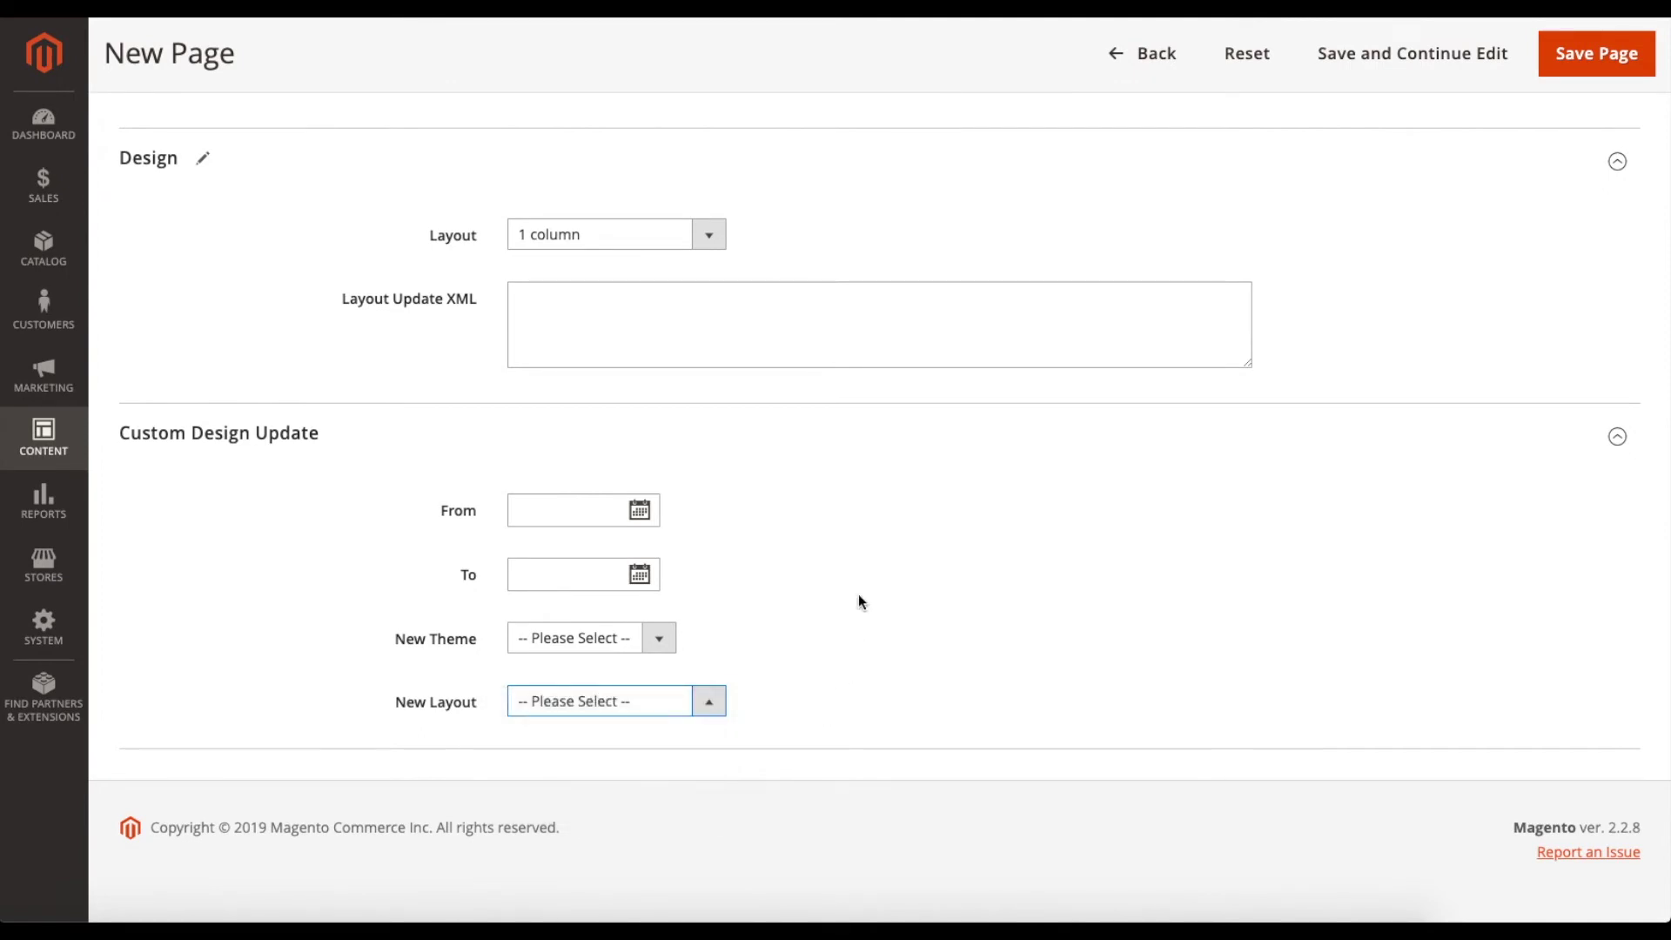
- Correct the page's URL key to "tutorialpage" in the Search Engine Optimization section
{"action": "scroll", "coordinate": [828, 544], "scroll_direction": "up", "scroll_amount": 10}
{"action": "scroll", "coordinate": [828, 540], "scroll_direction": "down", "scroll_amount": 1}
{"action": "left_click", "coordinate": [766, 462]}
{"action": "left_click_drag", "start_coordinate": [567, 488], "coordinate": [581, 493]}
{"action": "type", "text": "p"}
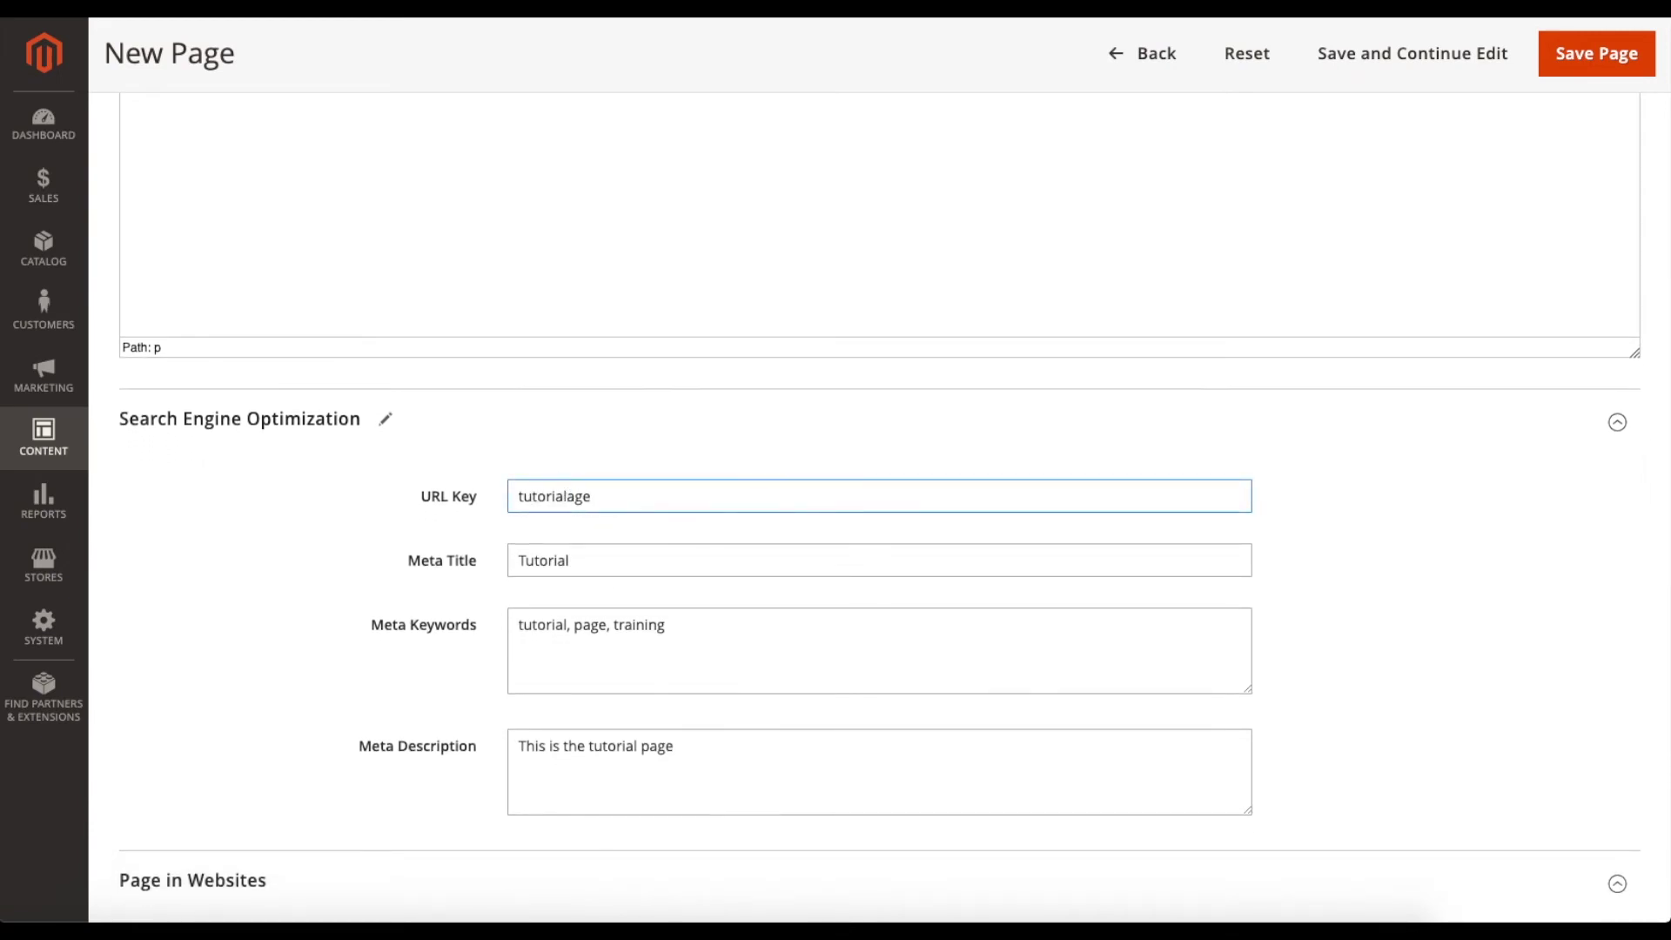
{"action": "left_click", "coordinate": [688, 470]}
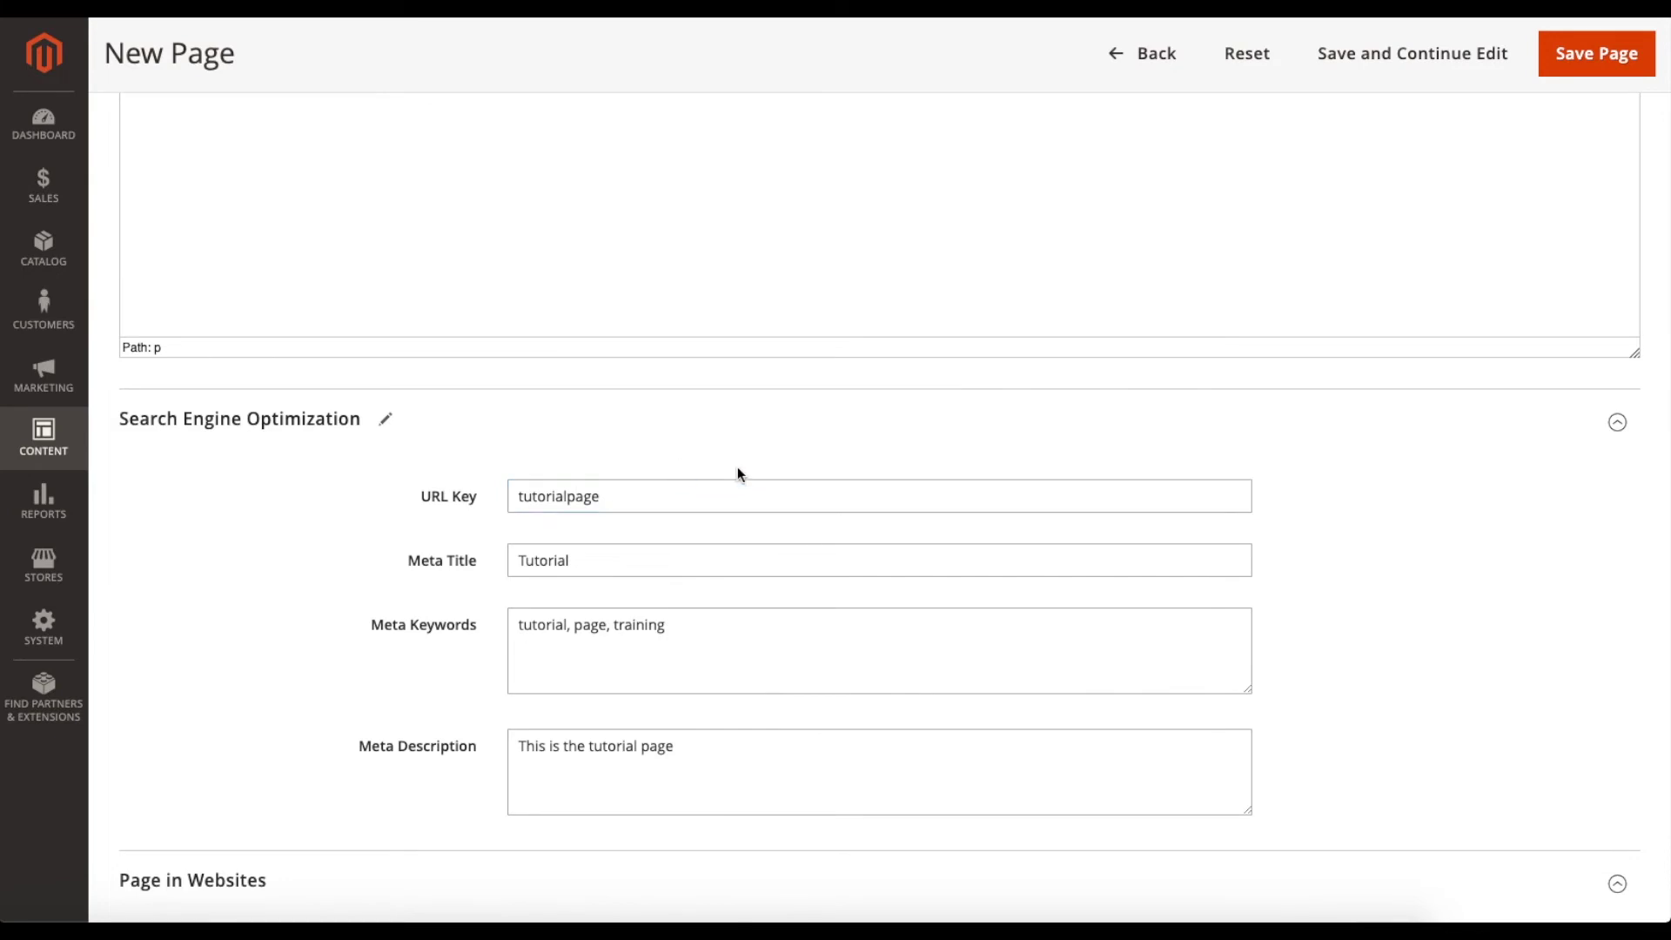
- Save the new Tutorial page
{"action": "scroll", "coordinate": [776, 468], "scroll_direction": "up", "scroll_amount": 5}
{"action": "scroll", "coordinate": [776, 470], "scroll_direction": "up", "scroll_amount": 5}
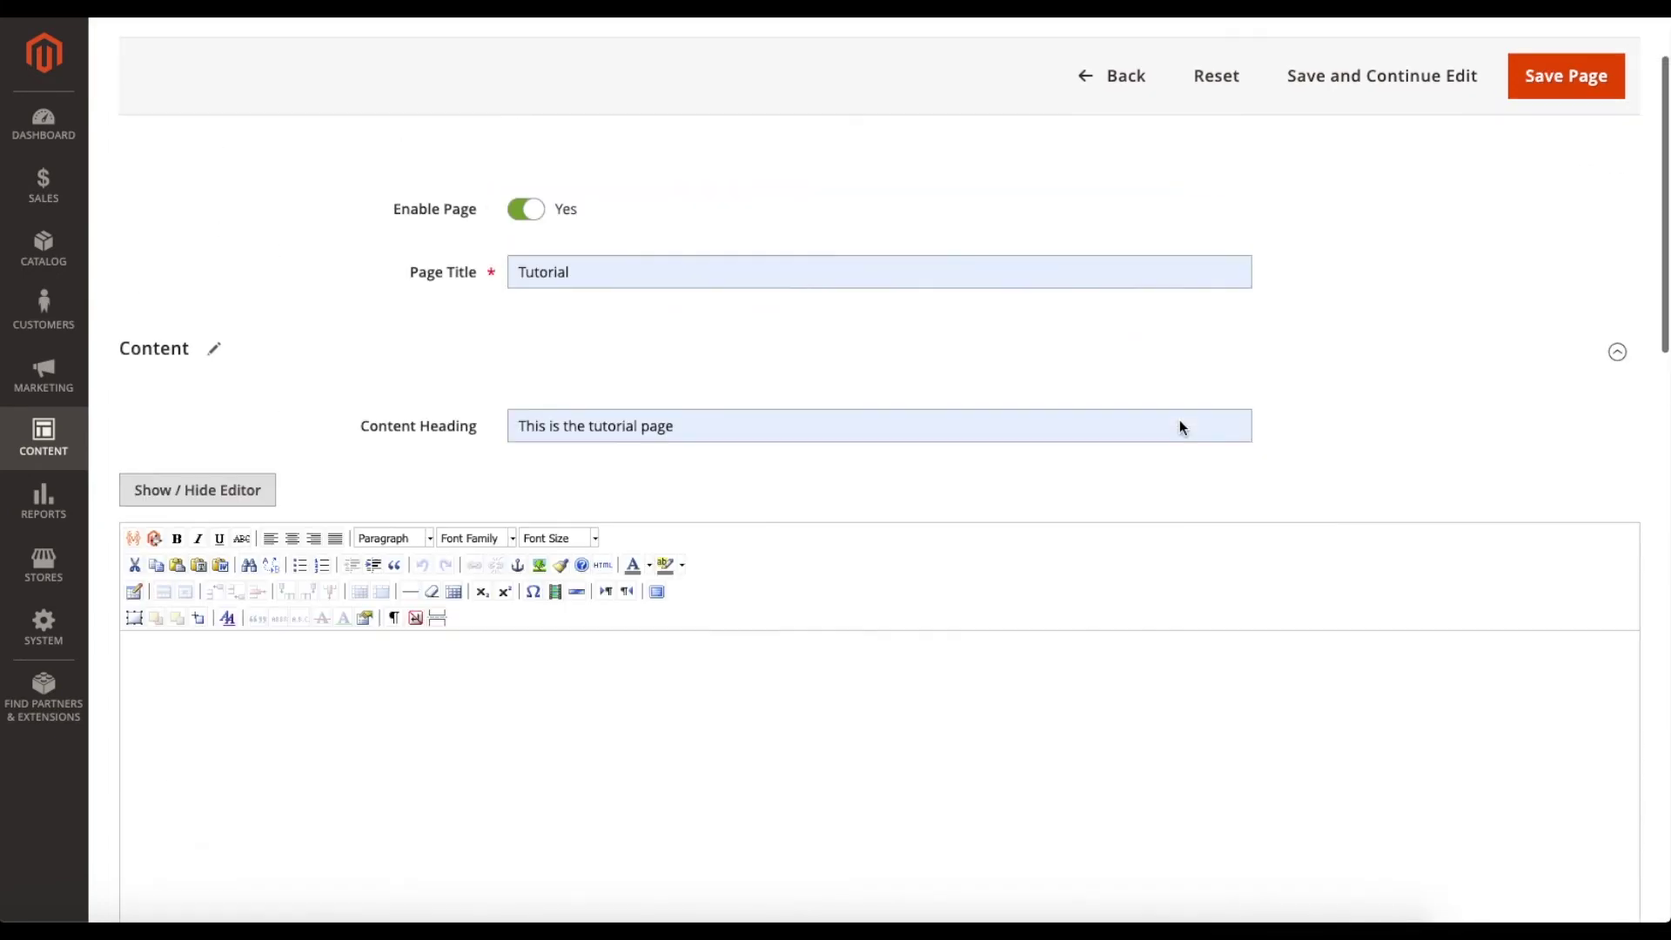
{"action": "left_click", "coordinate": [1567, 197]}
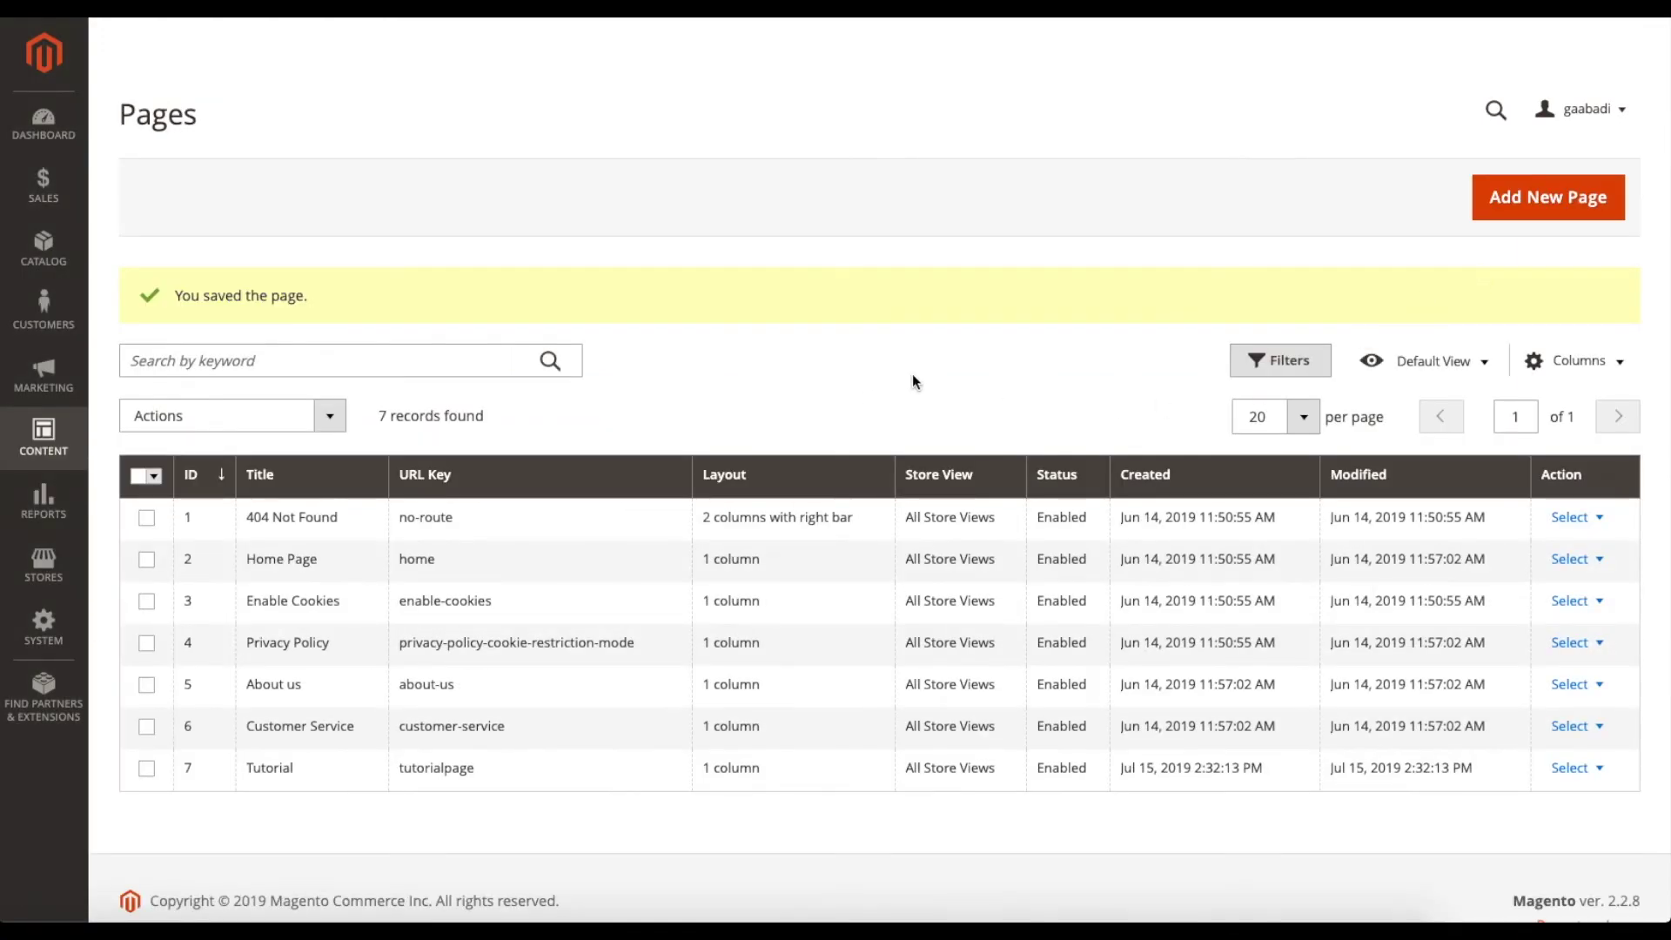
- Check the Tutorial page's entry in the Pages list, including its URL key, layout, status and dates
{"action": "scroll", "coordinate": [908, 377], "scroll_direction": "down", "scroll_amount": 1}
{"action": "left_click_drag", "start_coordinate": [232, 724], "coordinate": [388, 727]}
{"action": "left_click_drag", "start_coordinate": [679, 727], "coordinate": [1511, 715]}
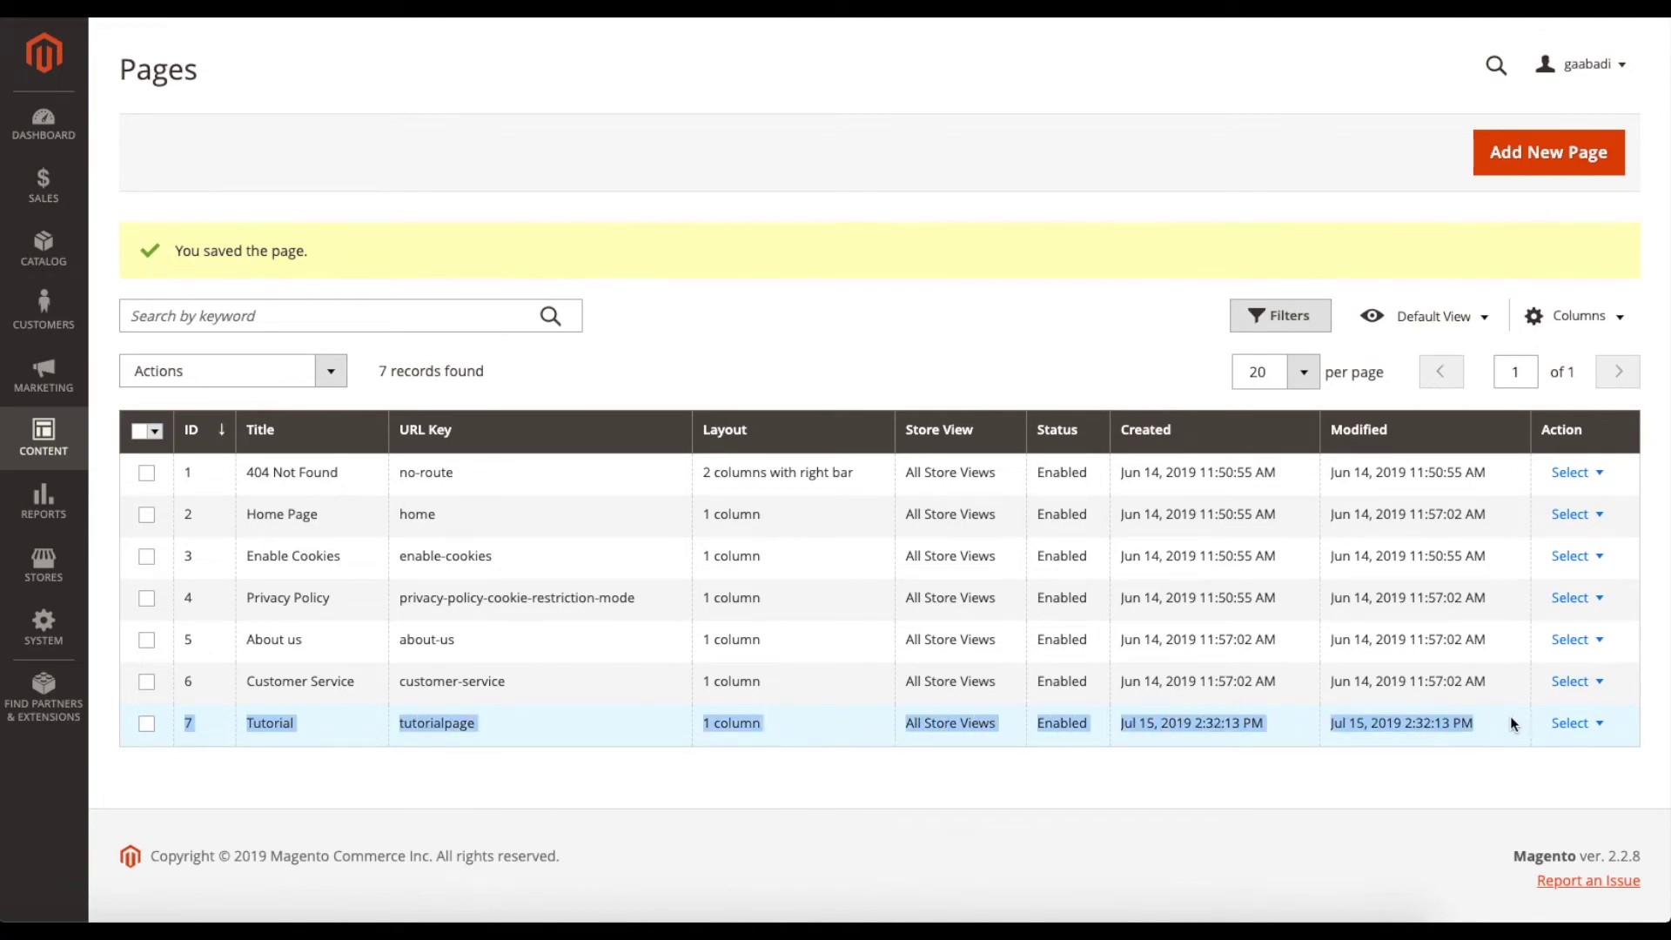
{"action": "left_click", "coordinate": [1342, 771]}
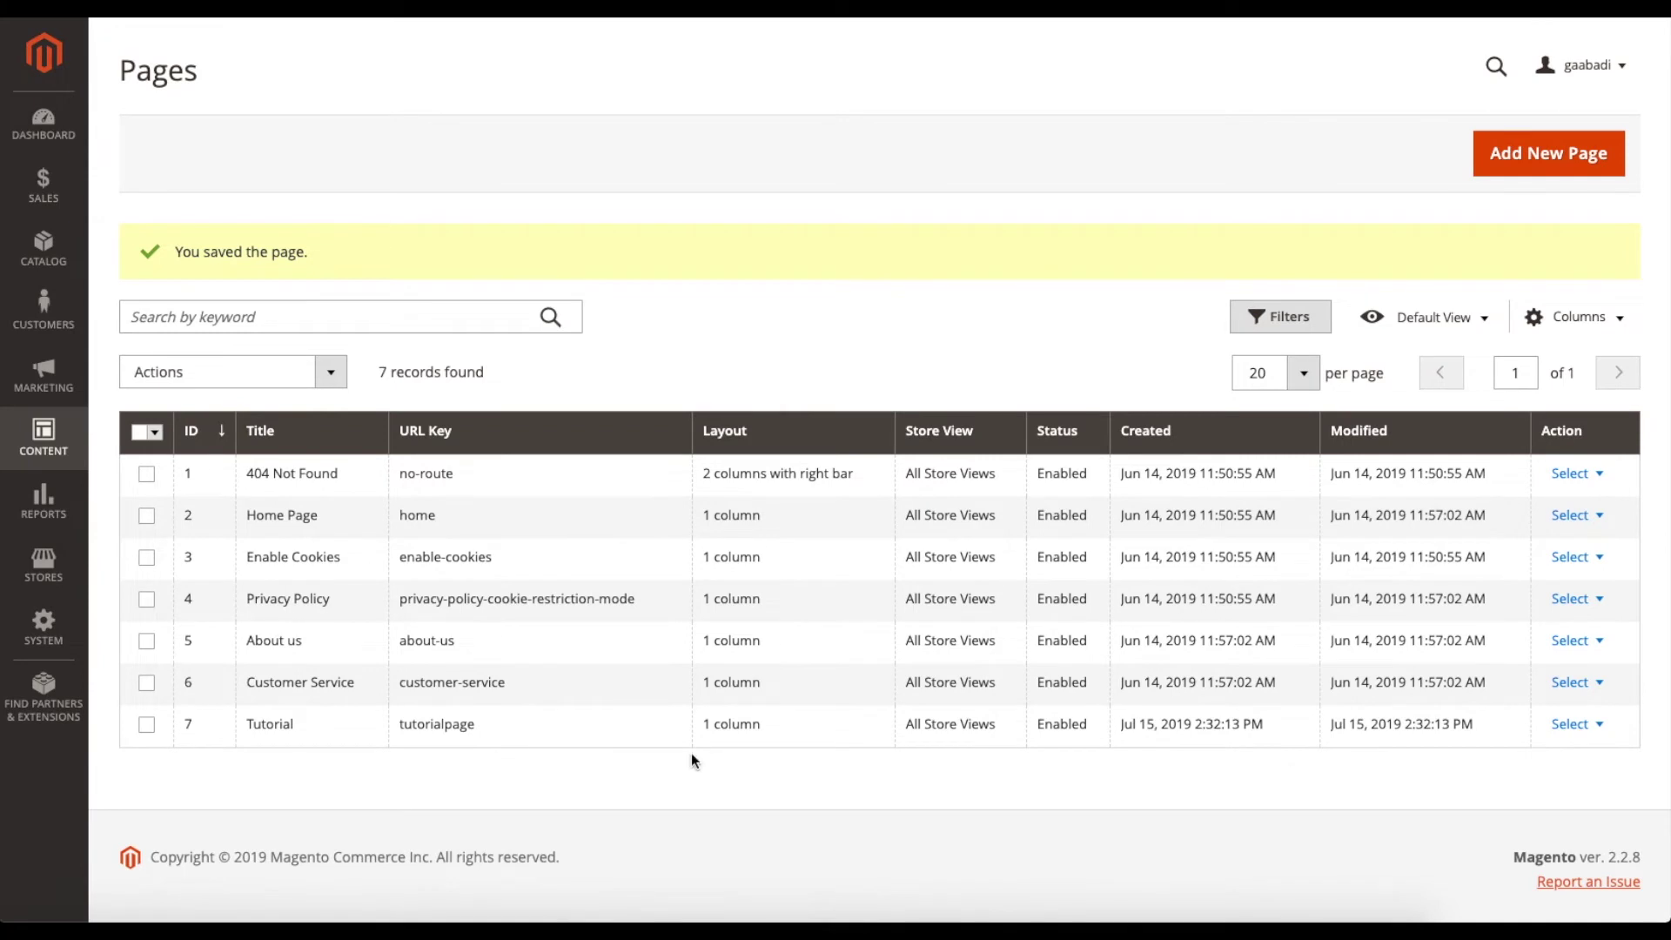
{"action": "scroll", "coordinate": [743, 775], "scroll_direction": "up", "scroll_amount": 1}
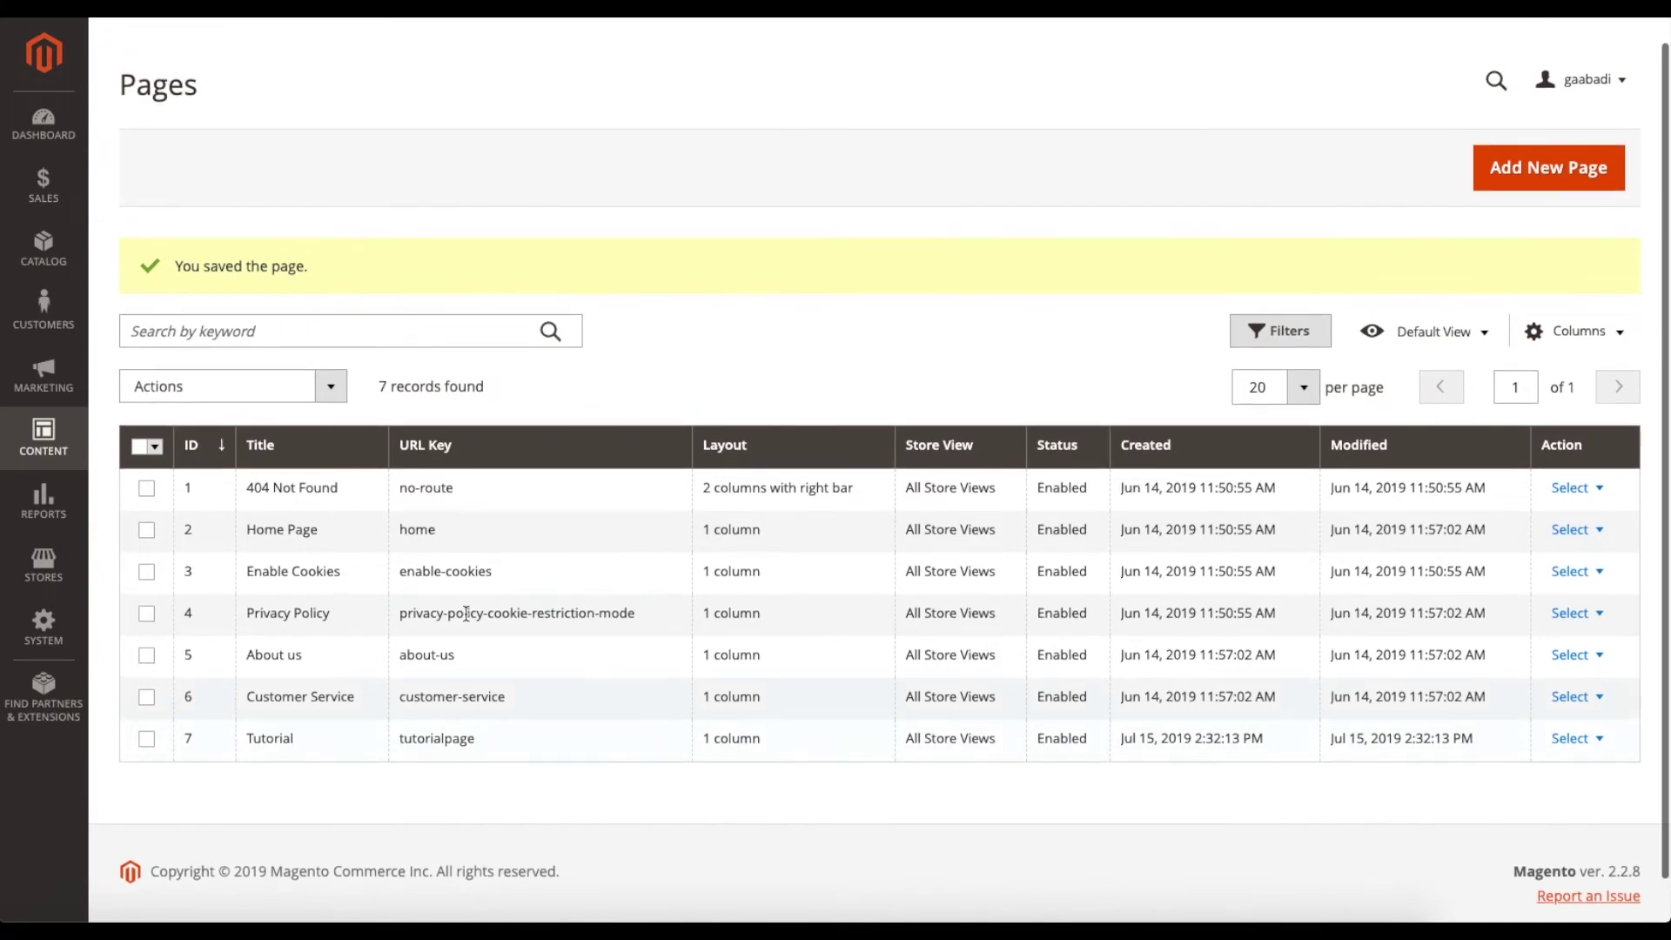
- Open the Blocks list in the content area and look through the existing blocks
{"action": "left_click", "coordinate": [37, 437]}
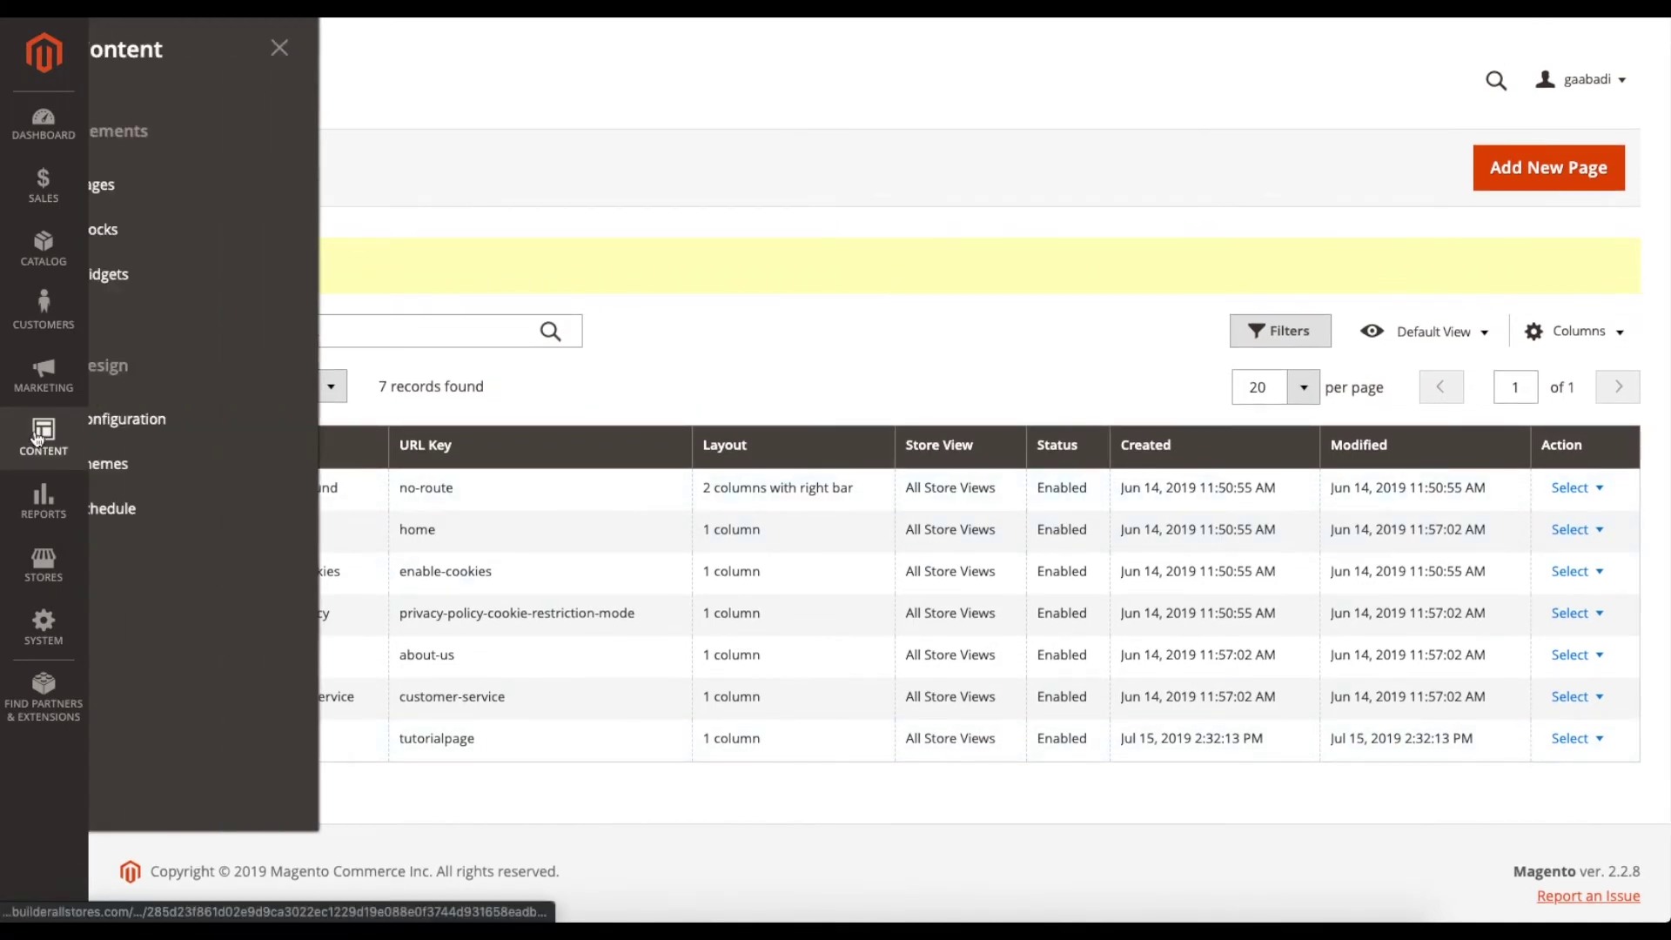
{"action": "left_click", "coordinate": [152, 233]}
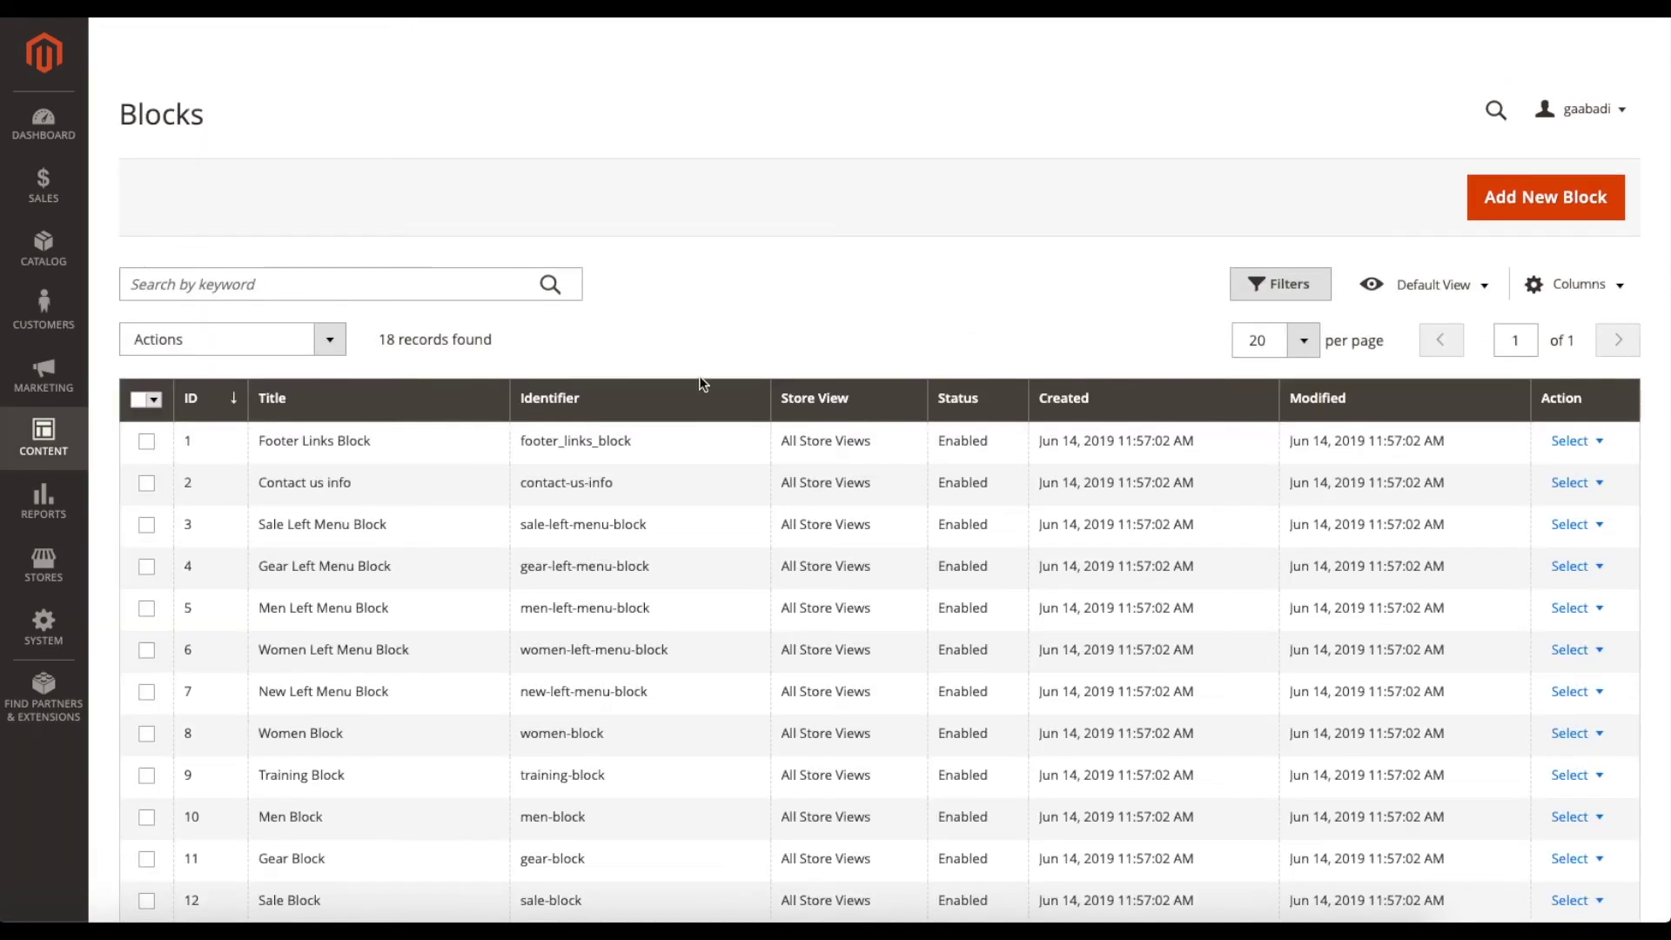
{"action": "scroll", "coordinate": [818, 513], "scroll_direction": "down", "scroll_amount": 5}
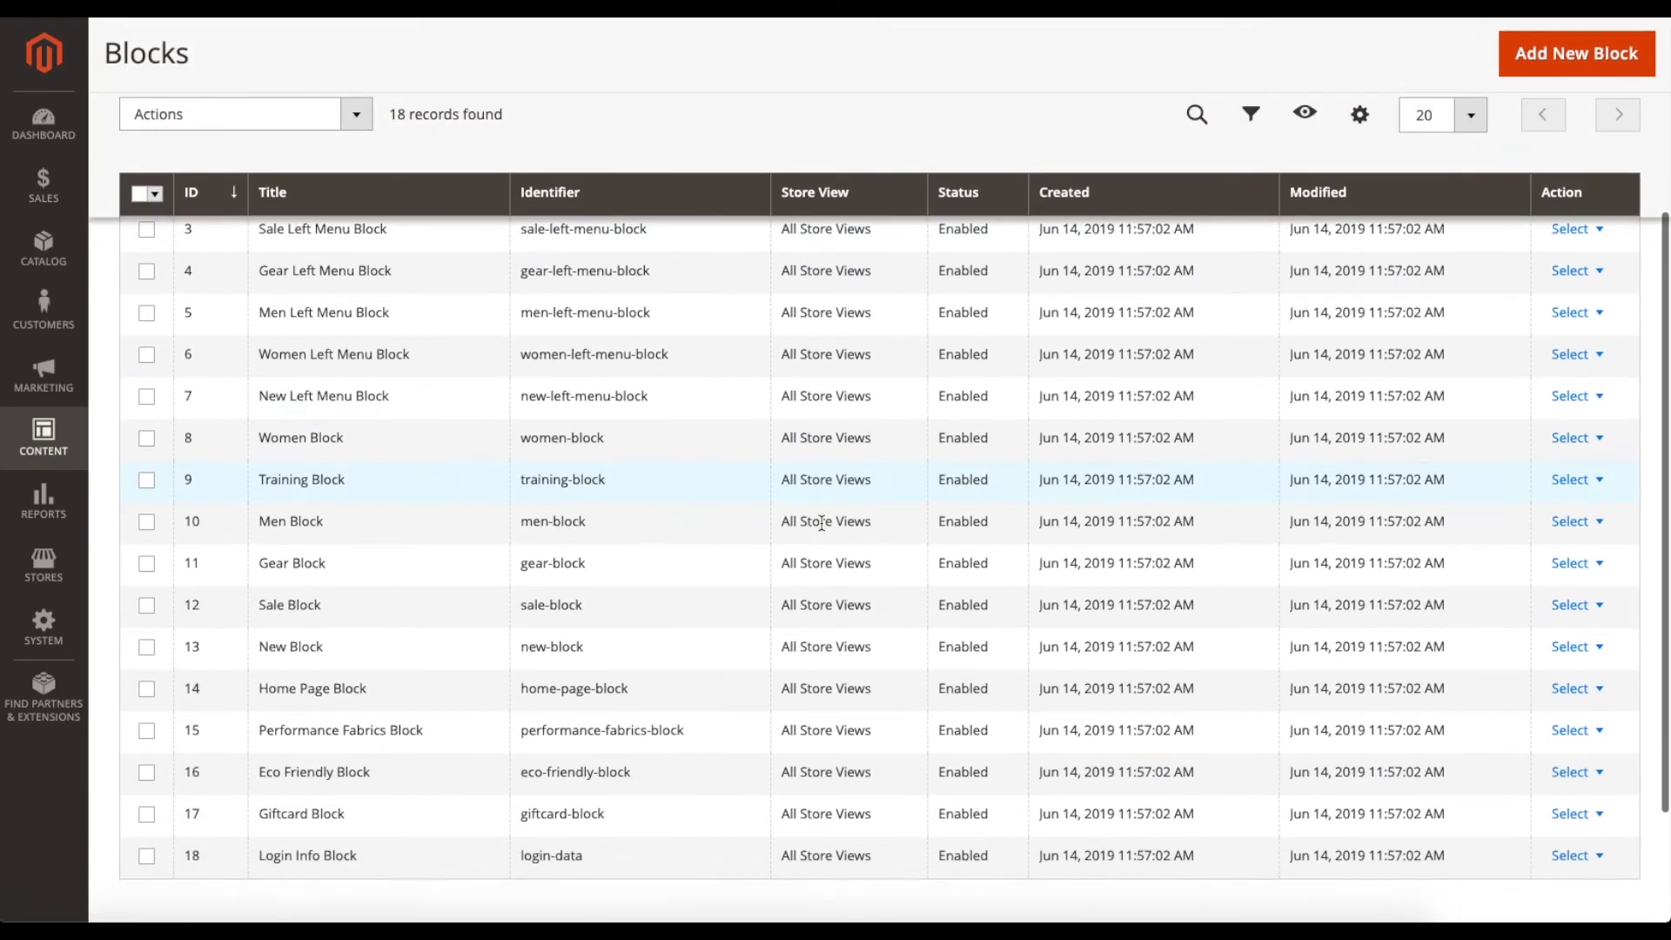
{"action": "scroll", "coordinate": [822, 522], "scroll_direction": "up", "scroll_amount": 5}
- Open a new block form and examine its title, identifier and store view fields
{"action": "left_click", "coordinate": [1528, 193]}
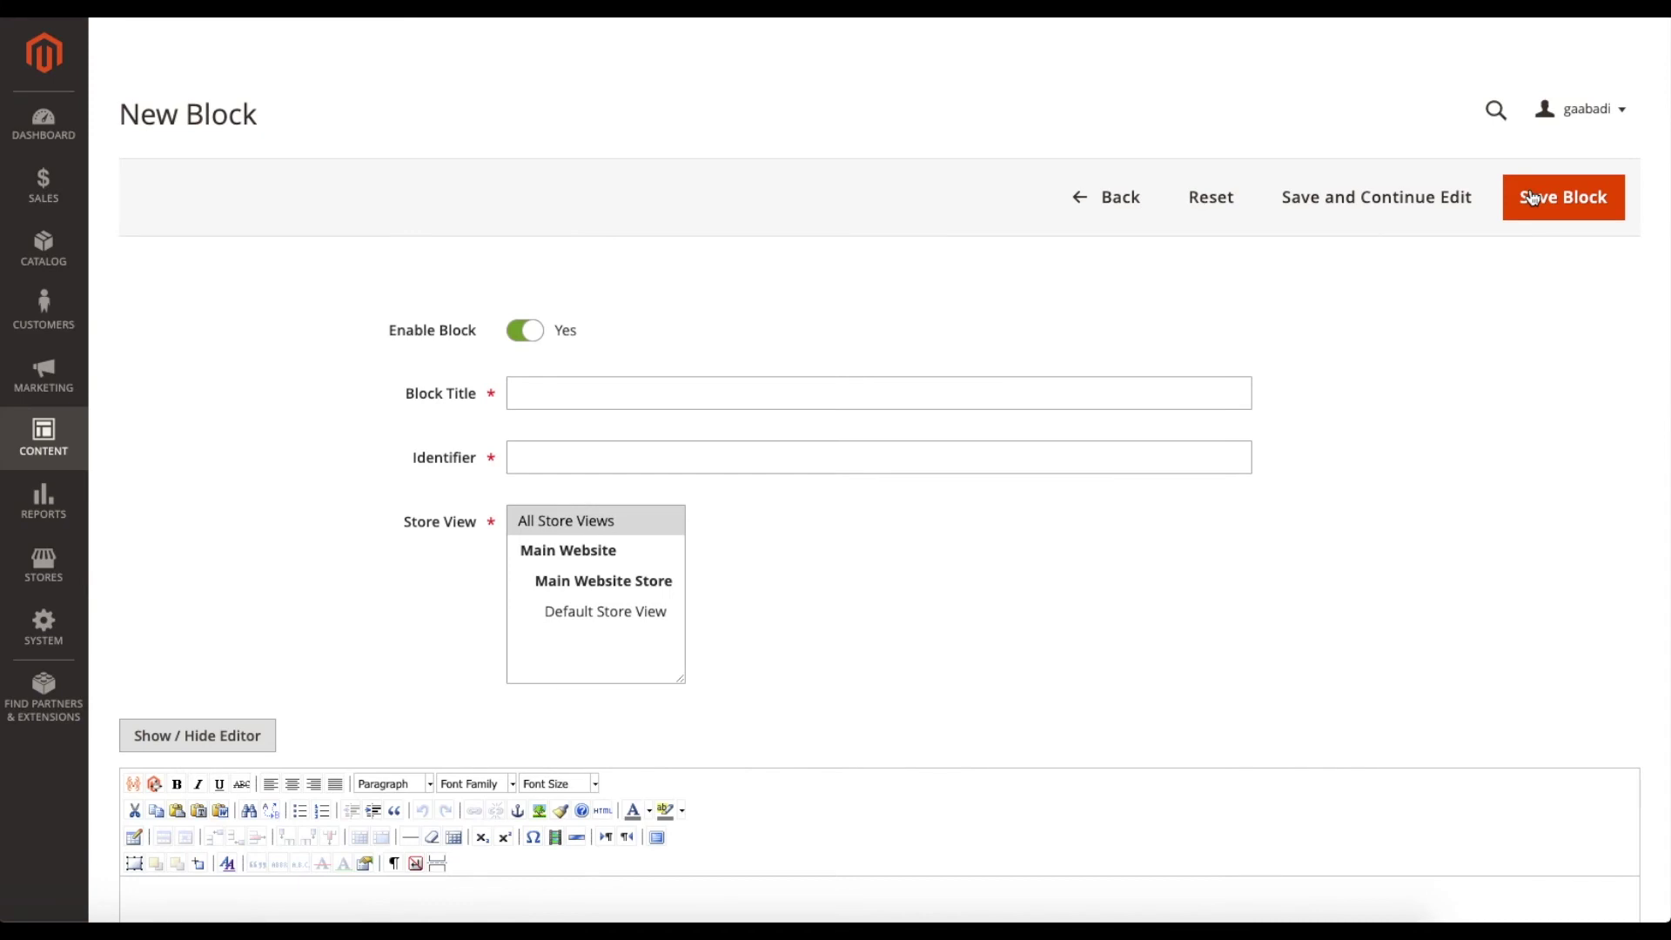
{"action": "left_click", "coordinate": [569, 400]}
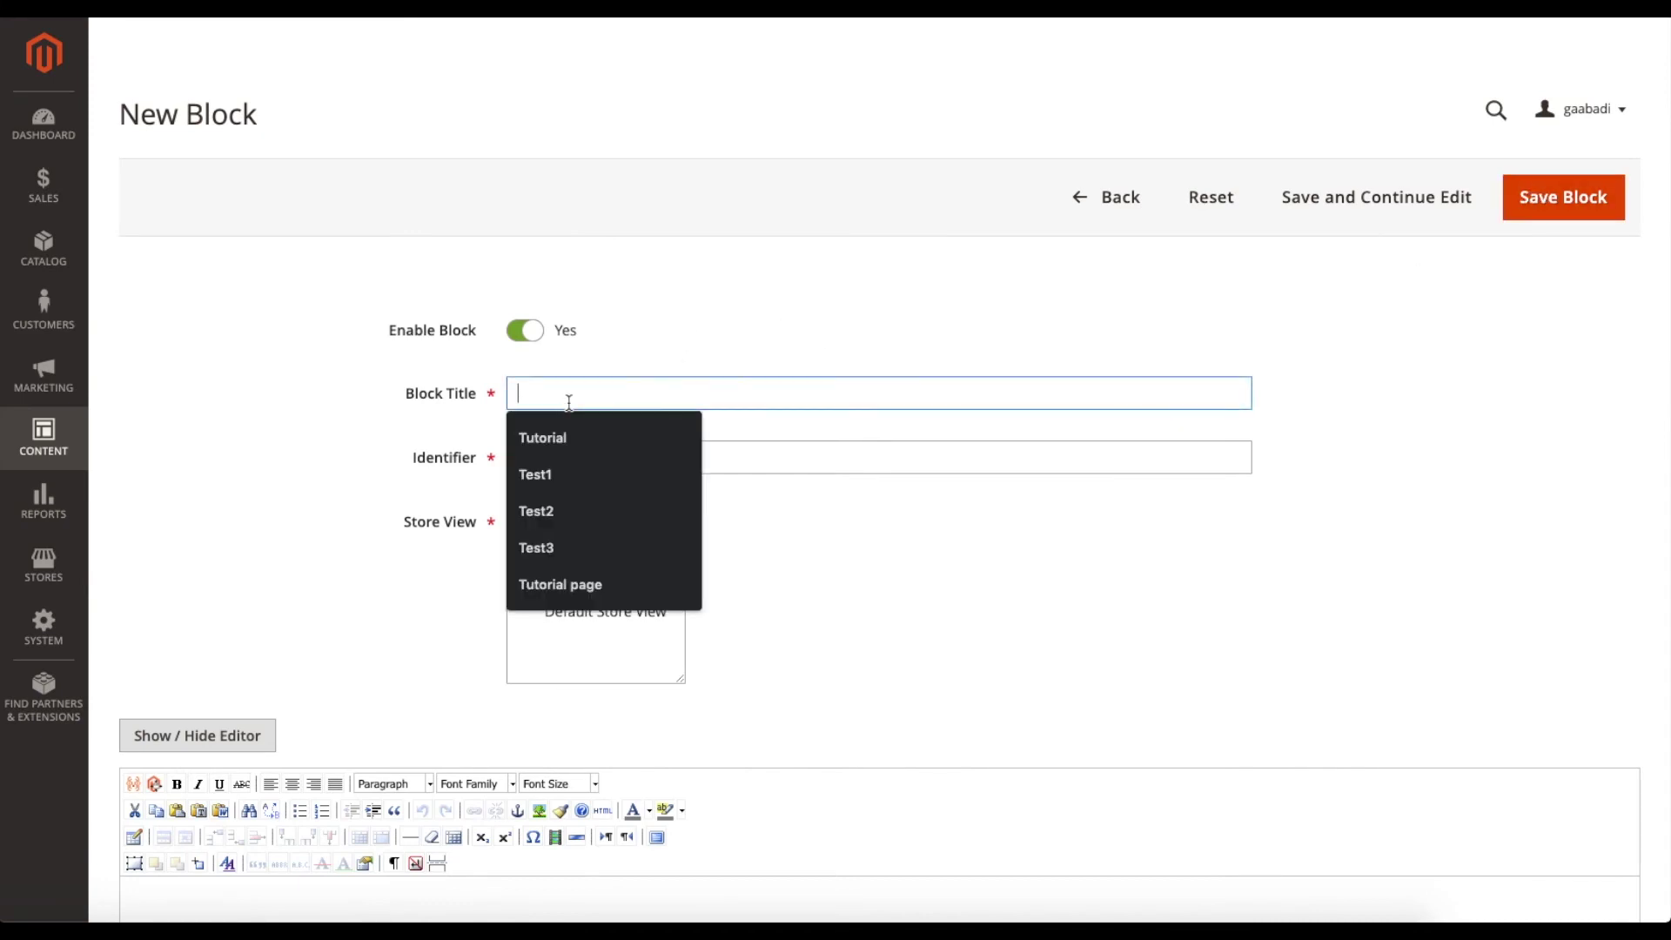
{"action": "left_click", "coordinate": [633, 355]}
{"action": "scroll", "coordinate": [686, 377], "scroll_direction": "down", "scroll_amount": 2}
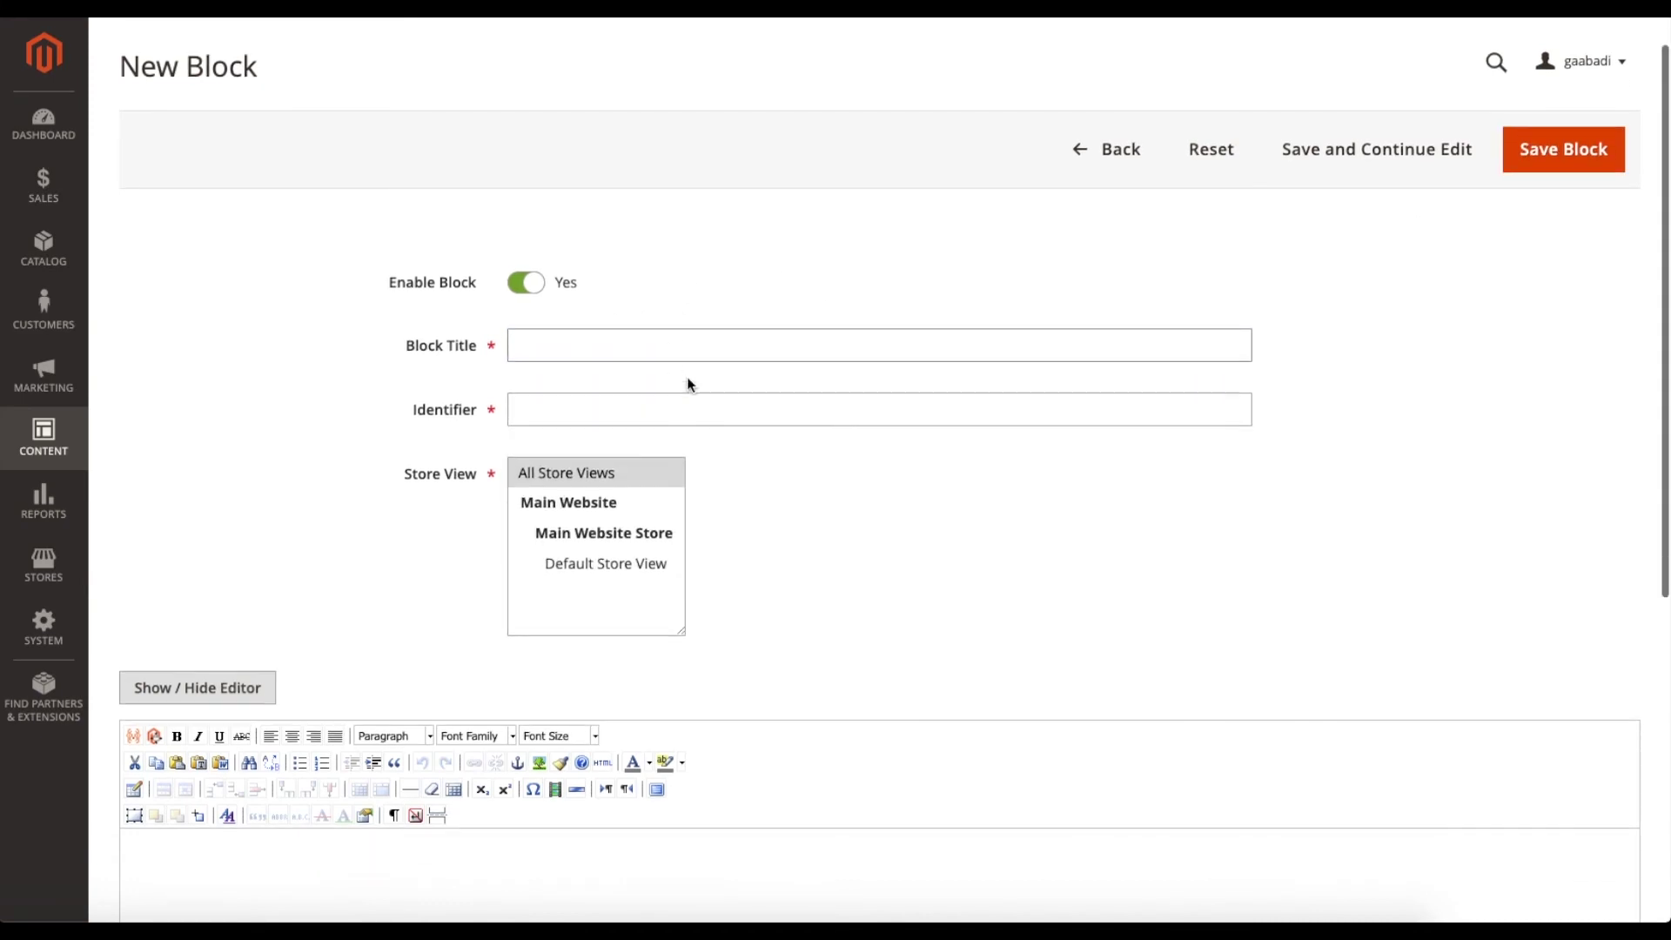
{"action": "left_click", "coordinate": [567, 372]}
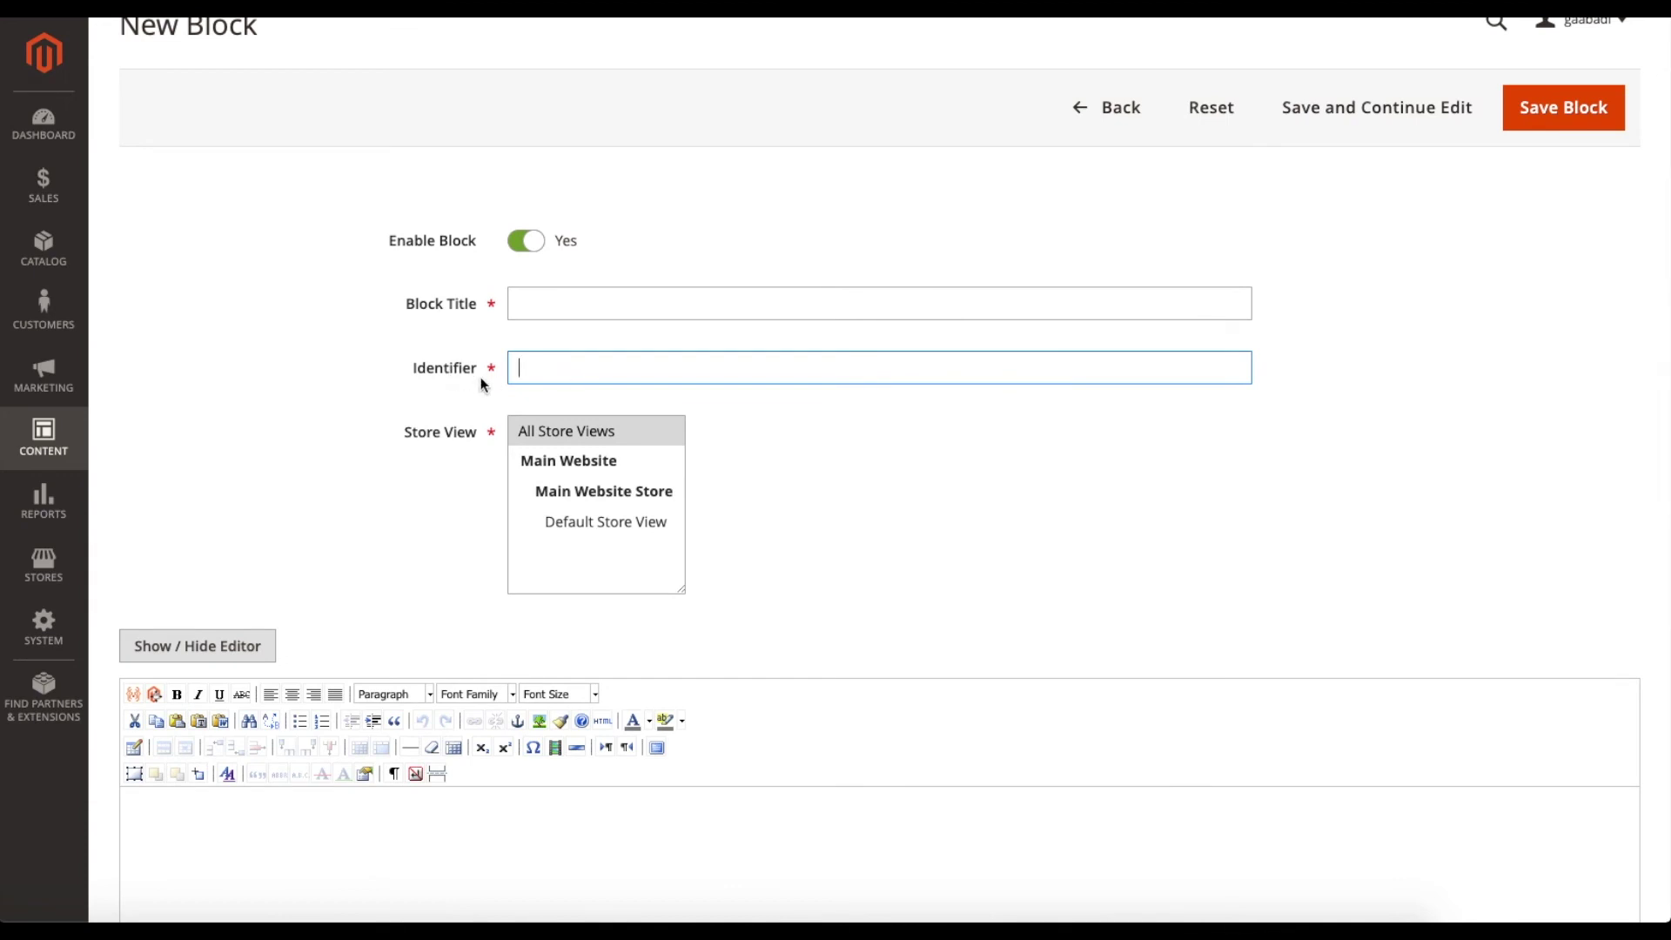
{"action": "left_click", "coordinate": [448, 409]}
{"action": "scroll", "coordinate": [470, 405], "scroll_direction": "up", "scroll_amount": 1}
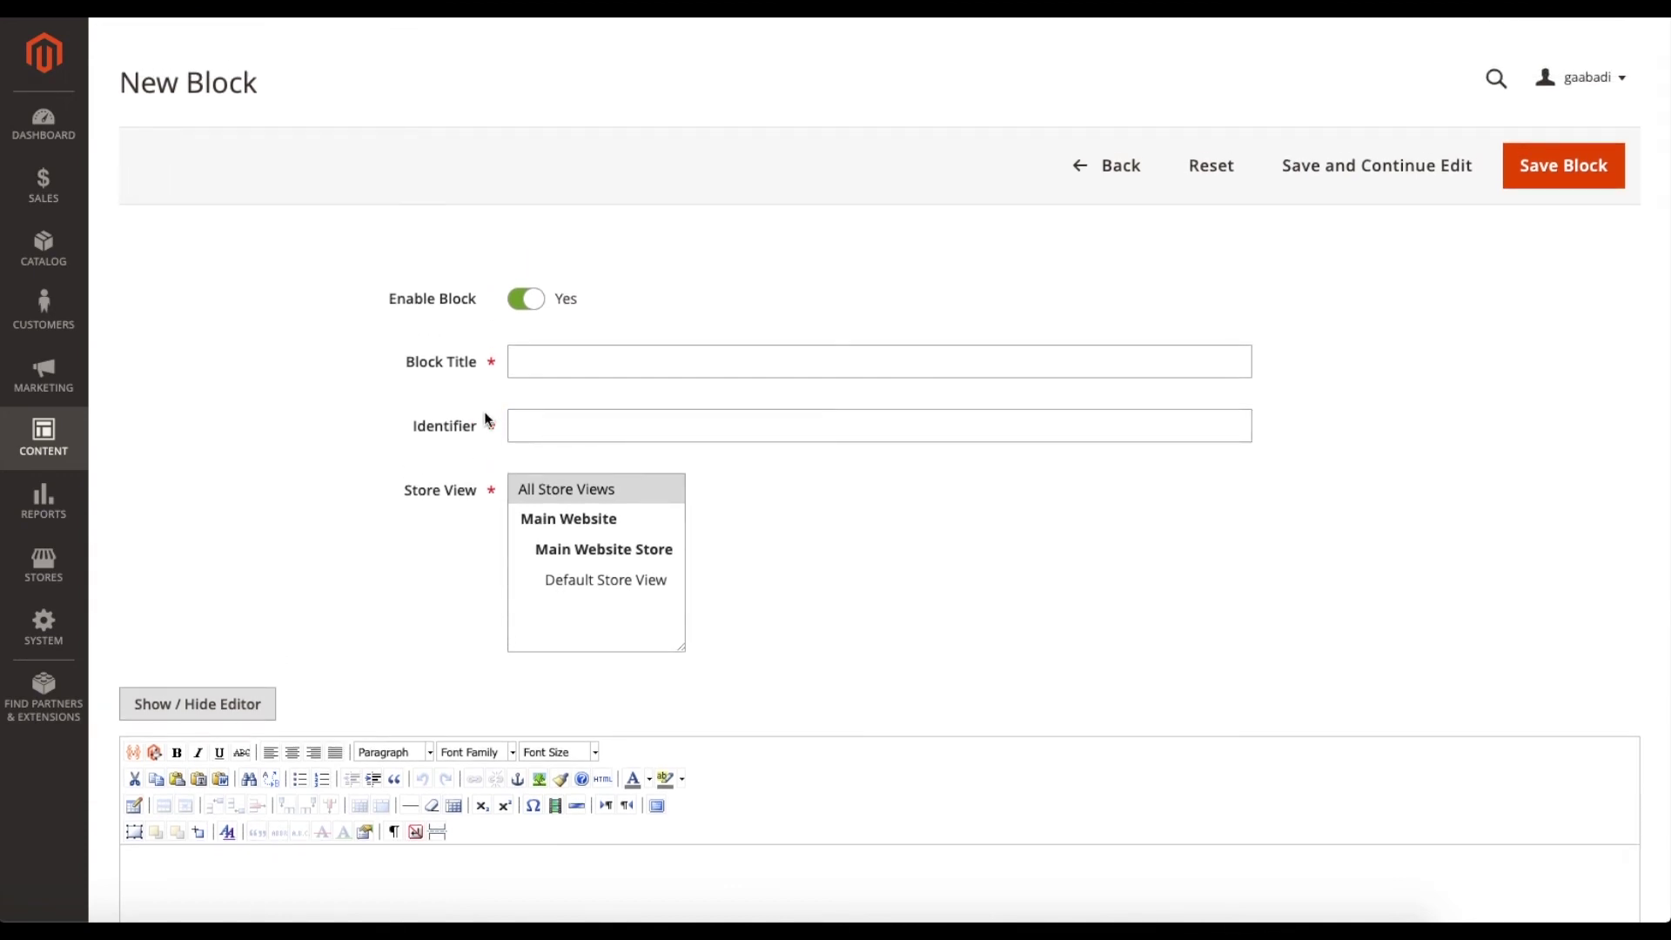
- Examine the new block's content editor, and return to the Blocks list without saving
{"action": "scroll", "coordinate": [880, 535], "scroll_direction": "down", "scroll_amount": 5}
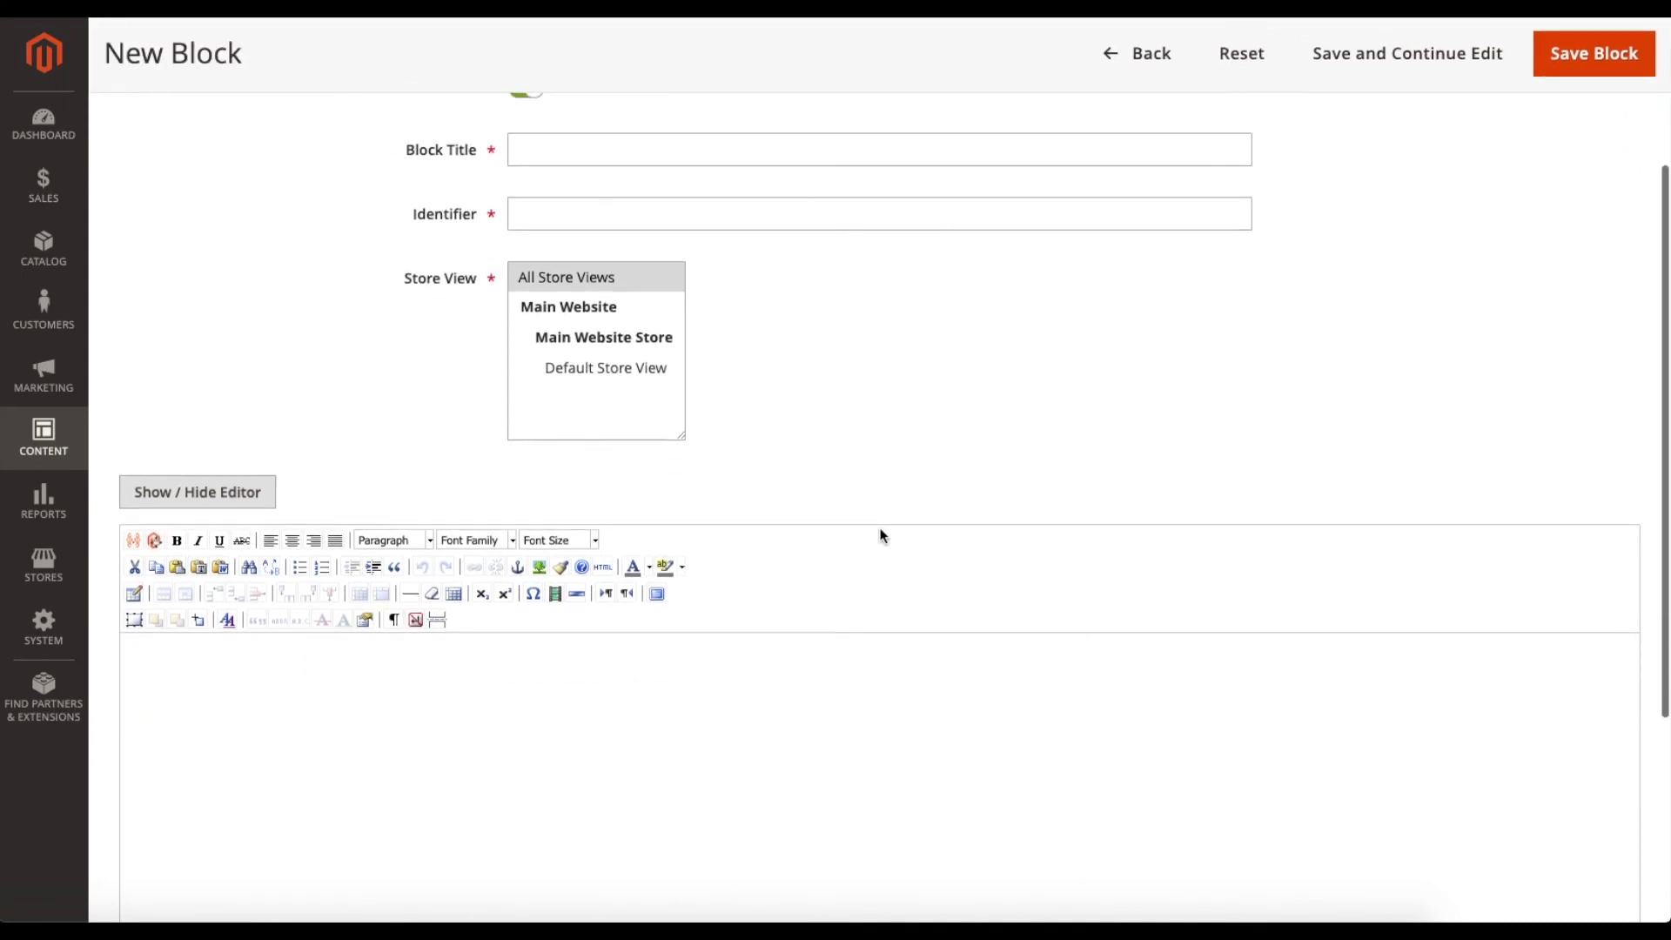
{"action": "scroll", "coordinate": [377, 463], "scroll_direction": "down", "scroll_amount": 2}
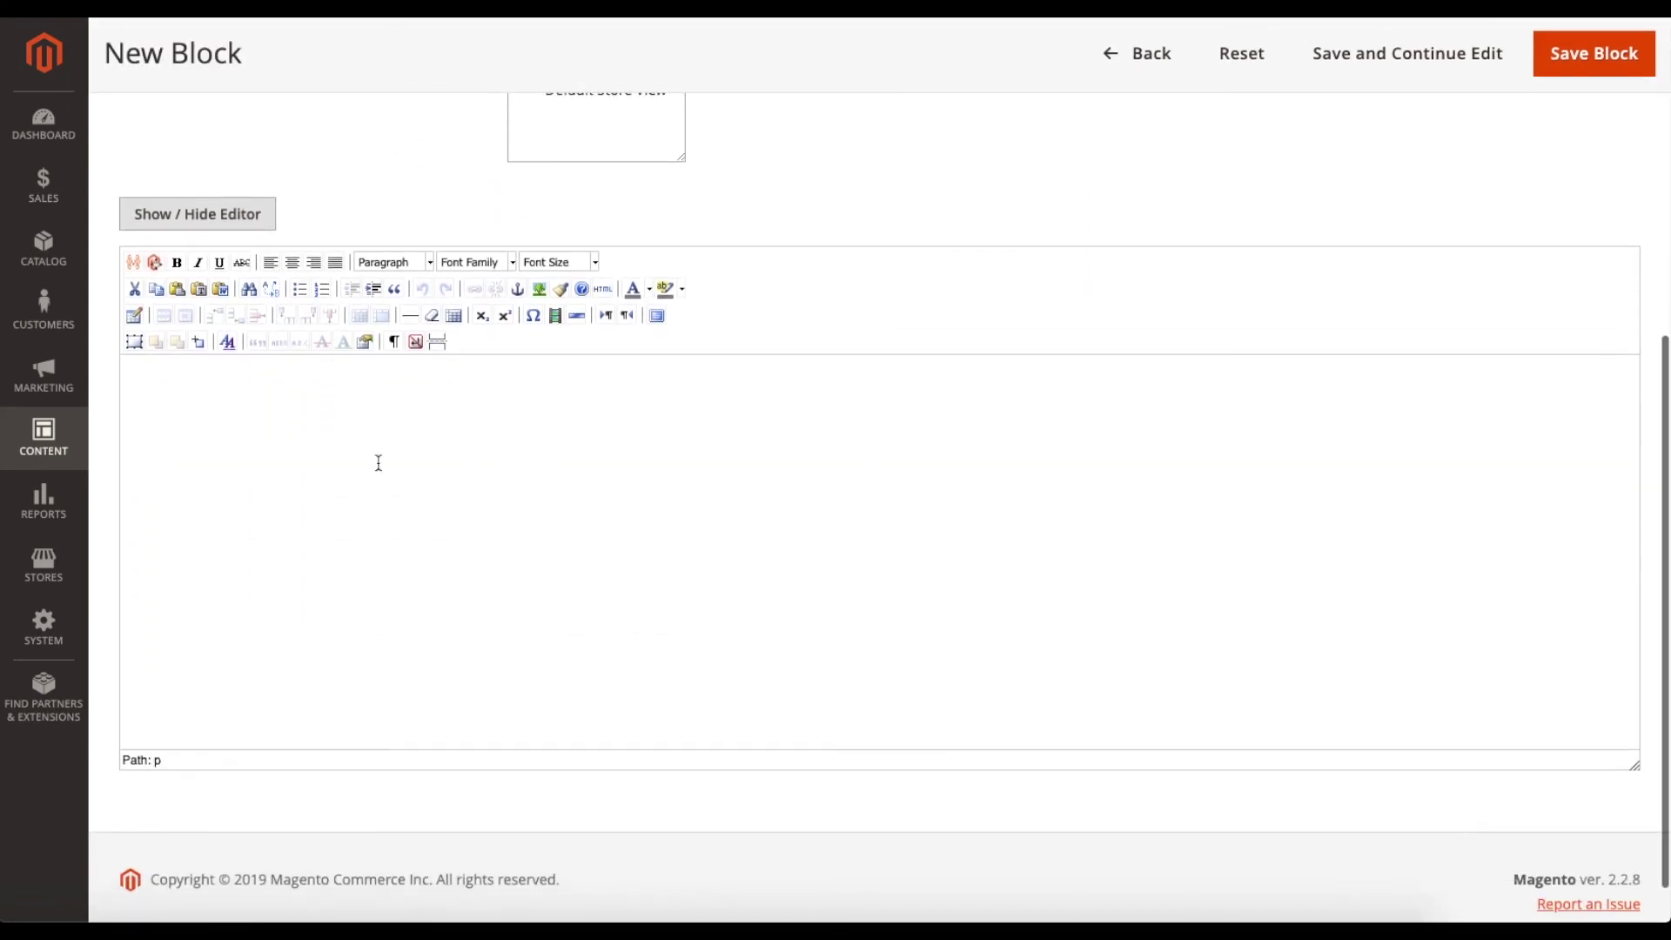
{"action": "scroll", "coordinate": [375, 489], "scroll_direction": "up", "scroll_amount": 2}
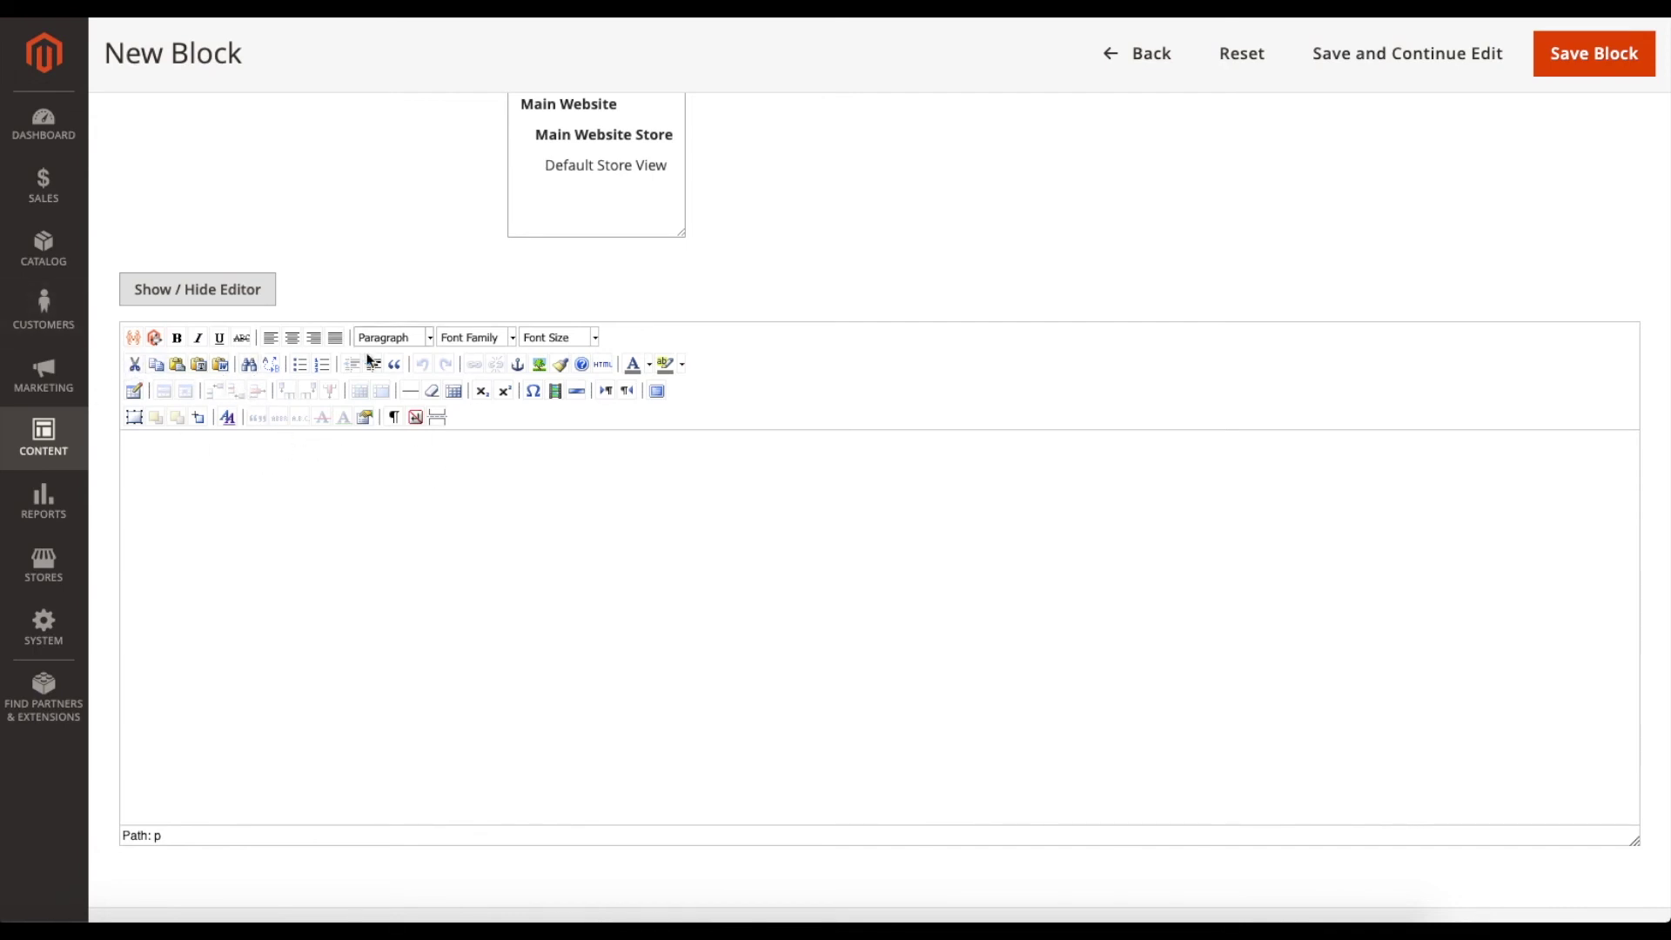
{"action": "scroll", "coordinate": [499, 536], "scroll_direction": "down", "scroll_amount": 1}
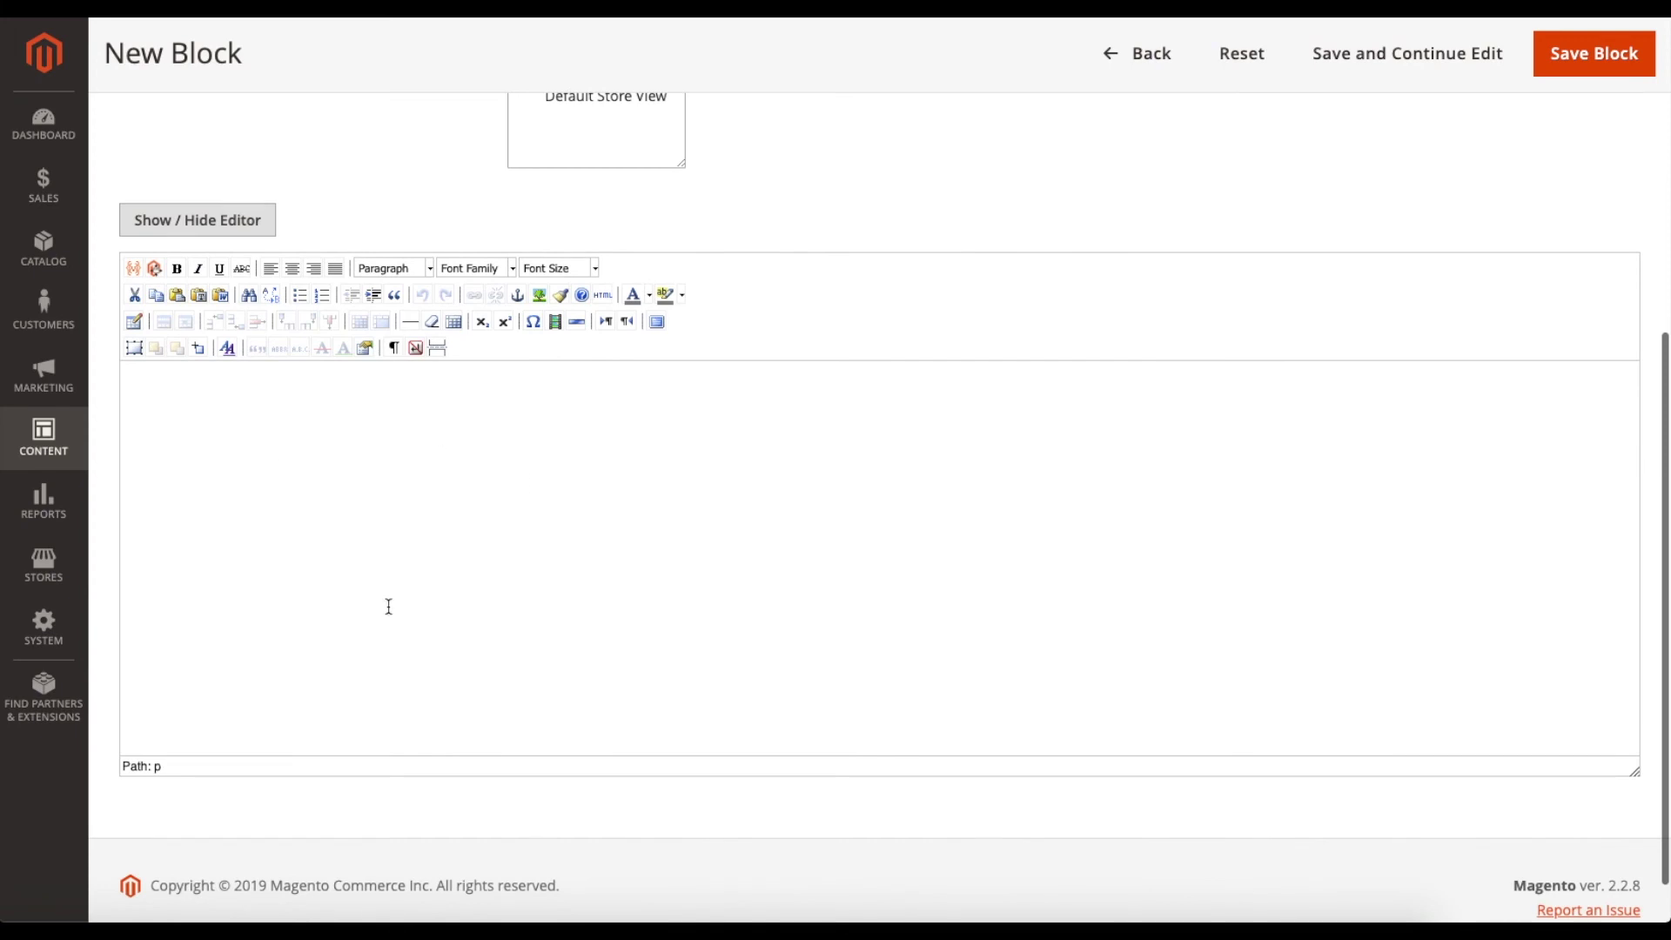
{"action": "scroll", "coordinate": [719, 649], "scroll_direction": "down", "scroll_amount": 1}
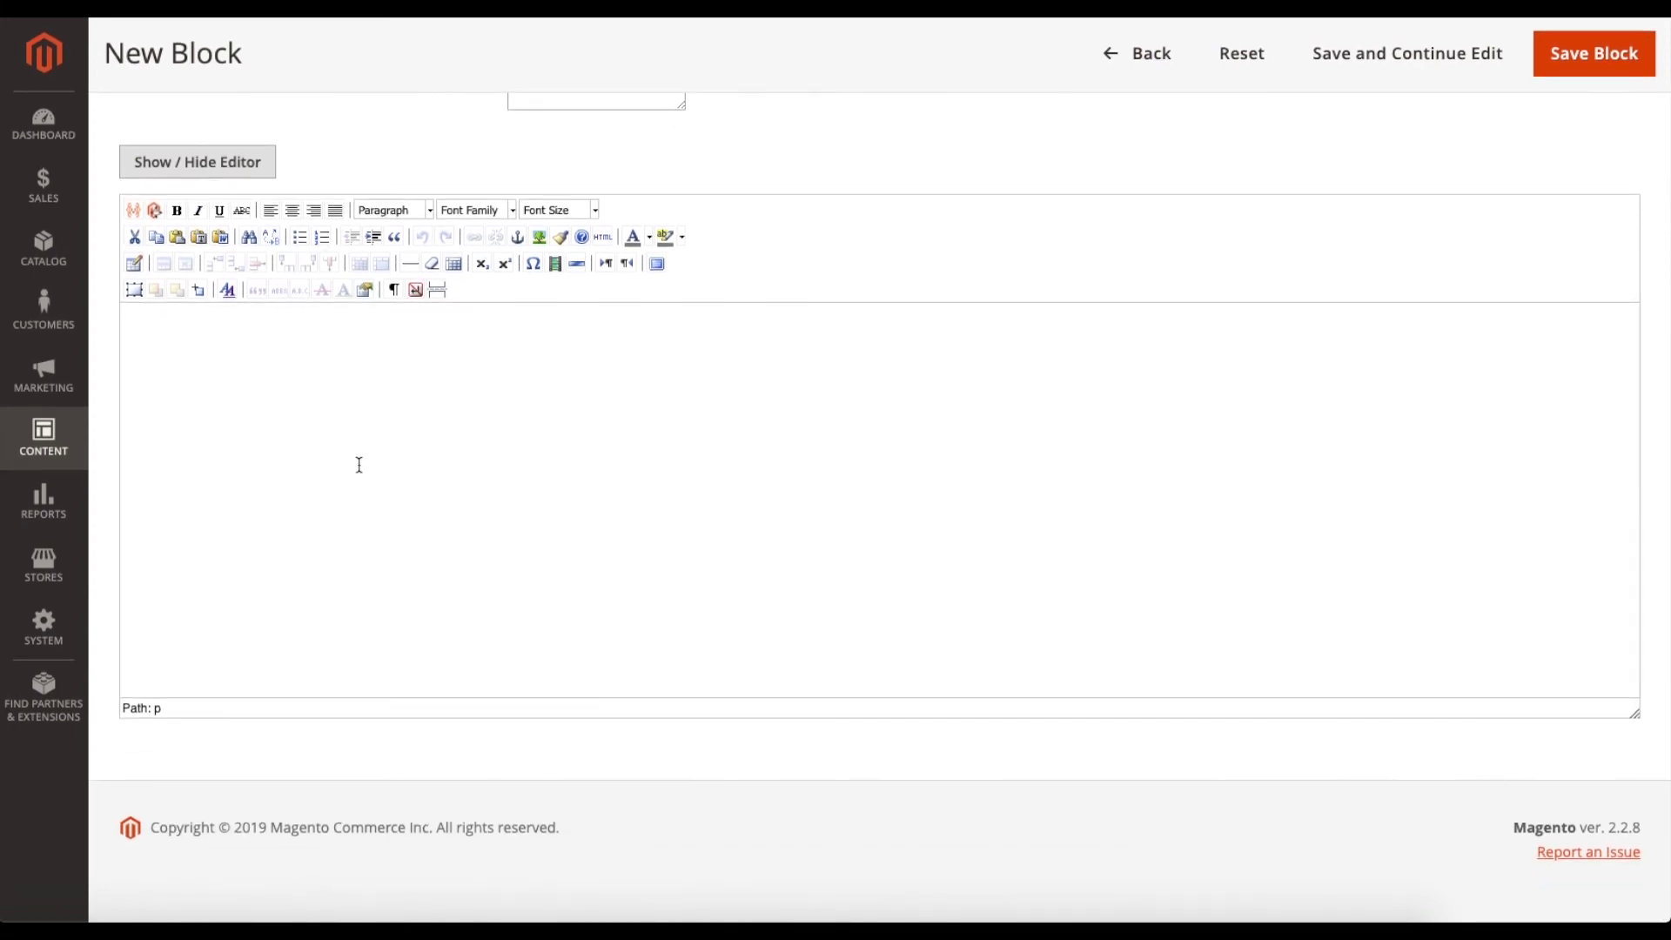
{"action": "scroll", "coordinate": [353, 453], "scroll_direction": "up", "scroll_amount": 8}
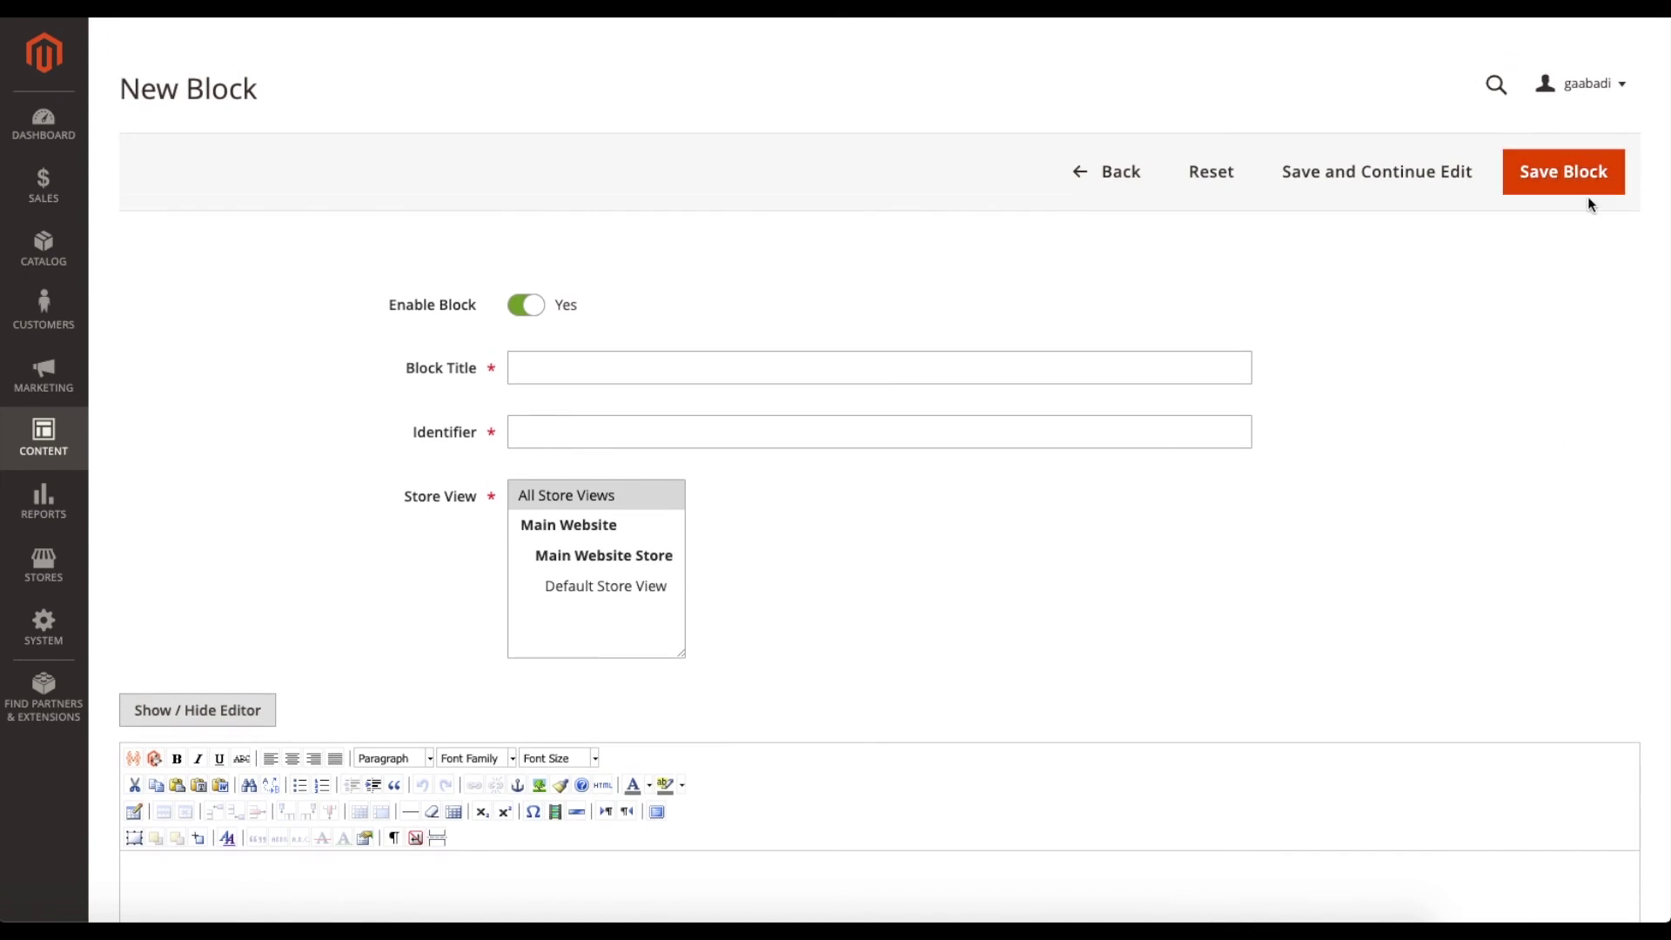
{"action": "left_click", "coordinate": [1117, 193]}
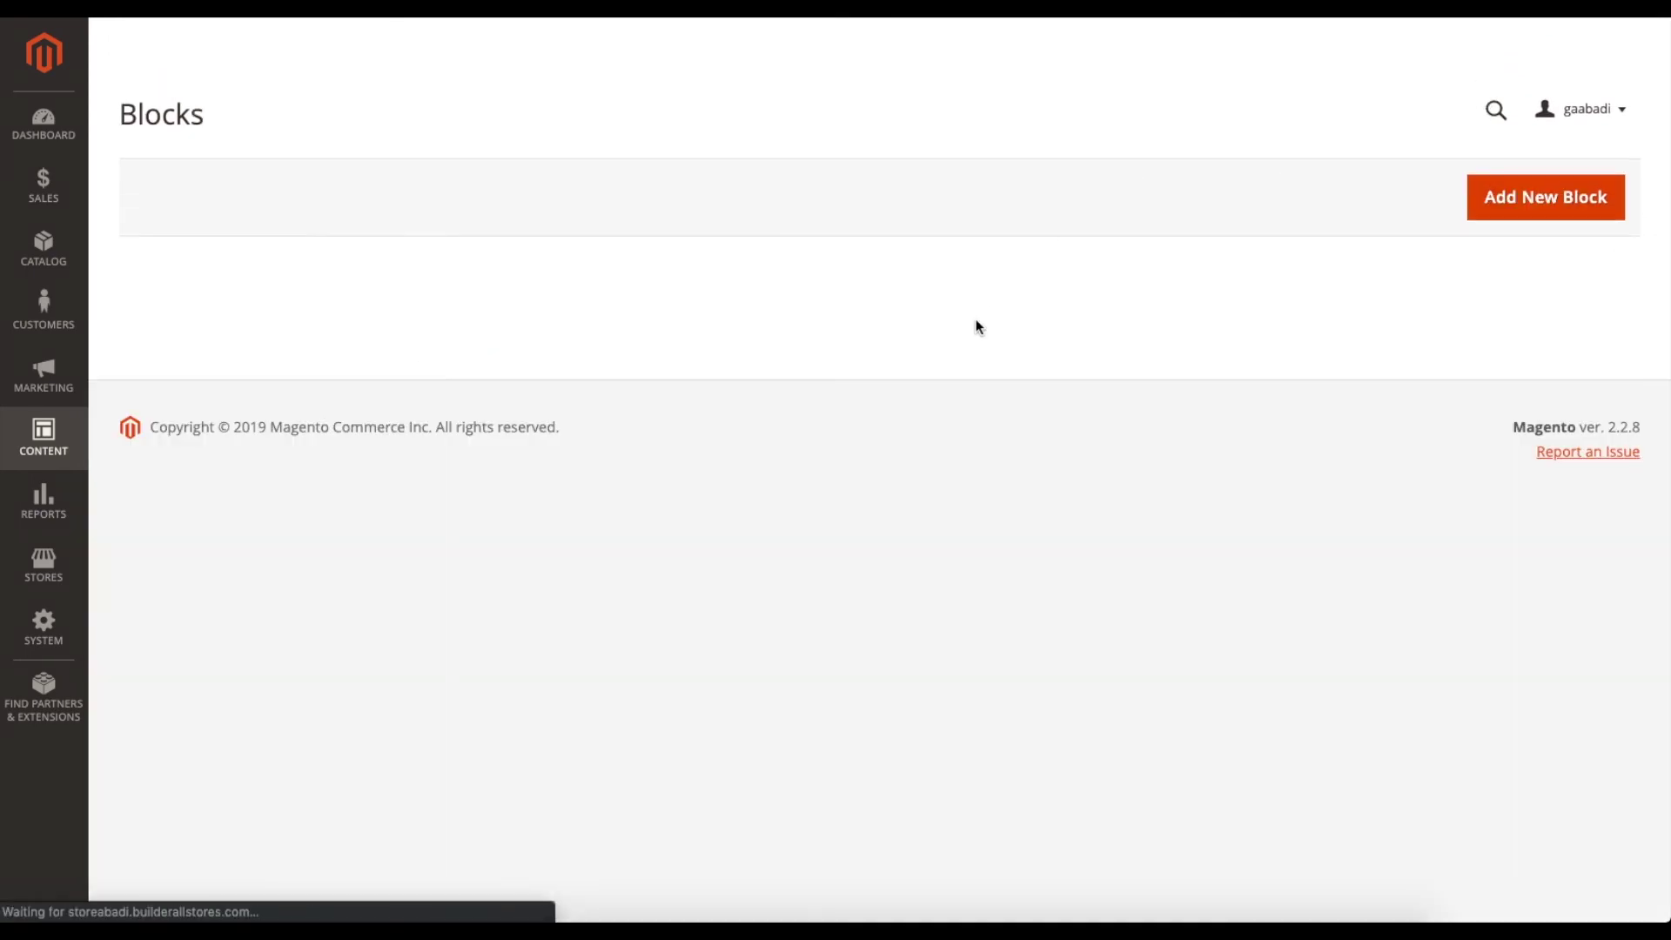
- Open the Footer Links Block row for inline editing to view its editable fields, and cancel the edit
{"action": "scroll", "coordinate": [731, 554], "scroll_direction": "down", "scroll_amount": 1}
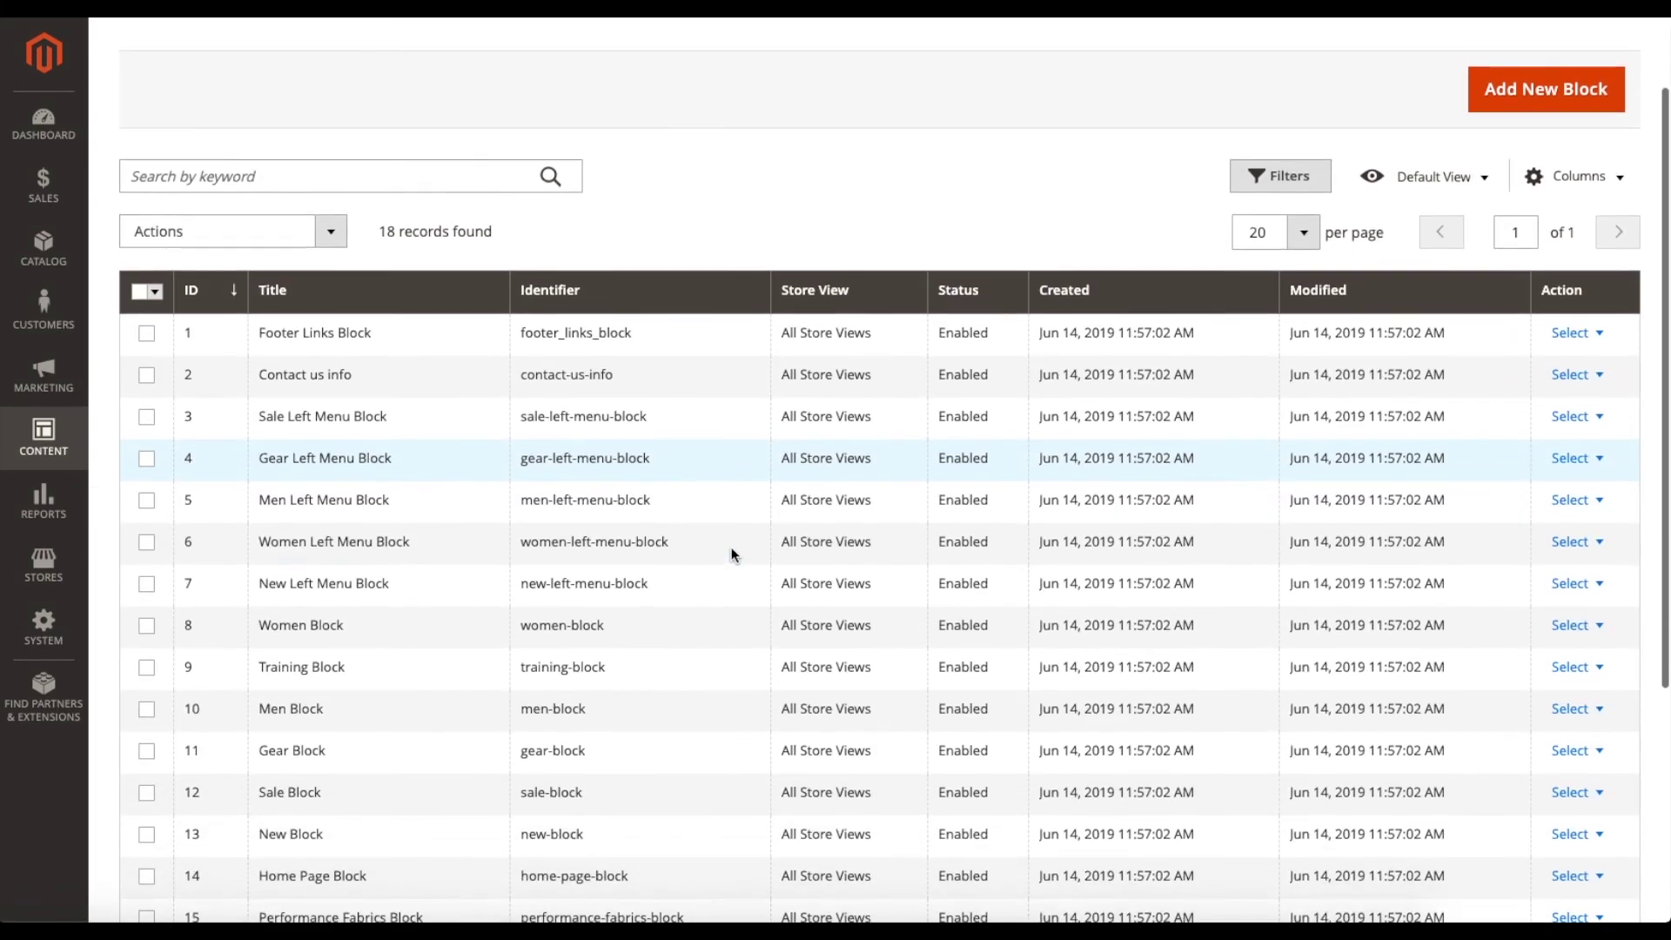
{"action": "left_click_drag", "start_coordinate": [205, 339], "coordinate": [1515, 331]}
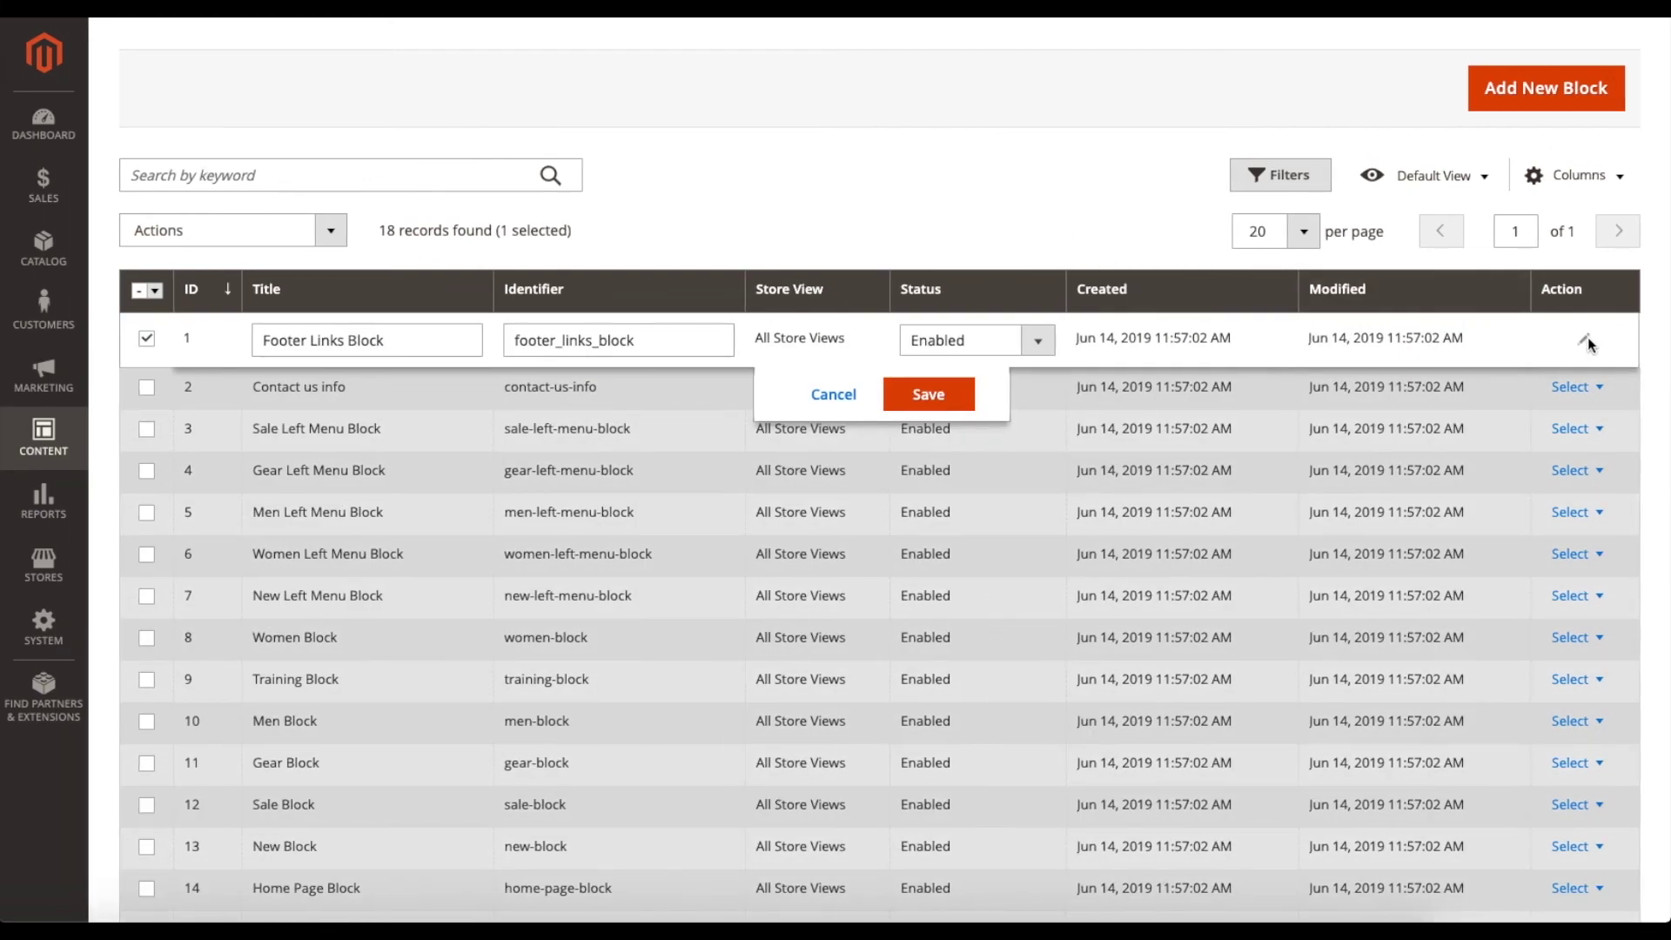
{"action": "left_click", "coordinate": [836, 396]}
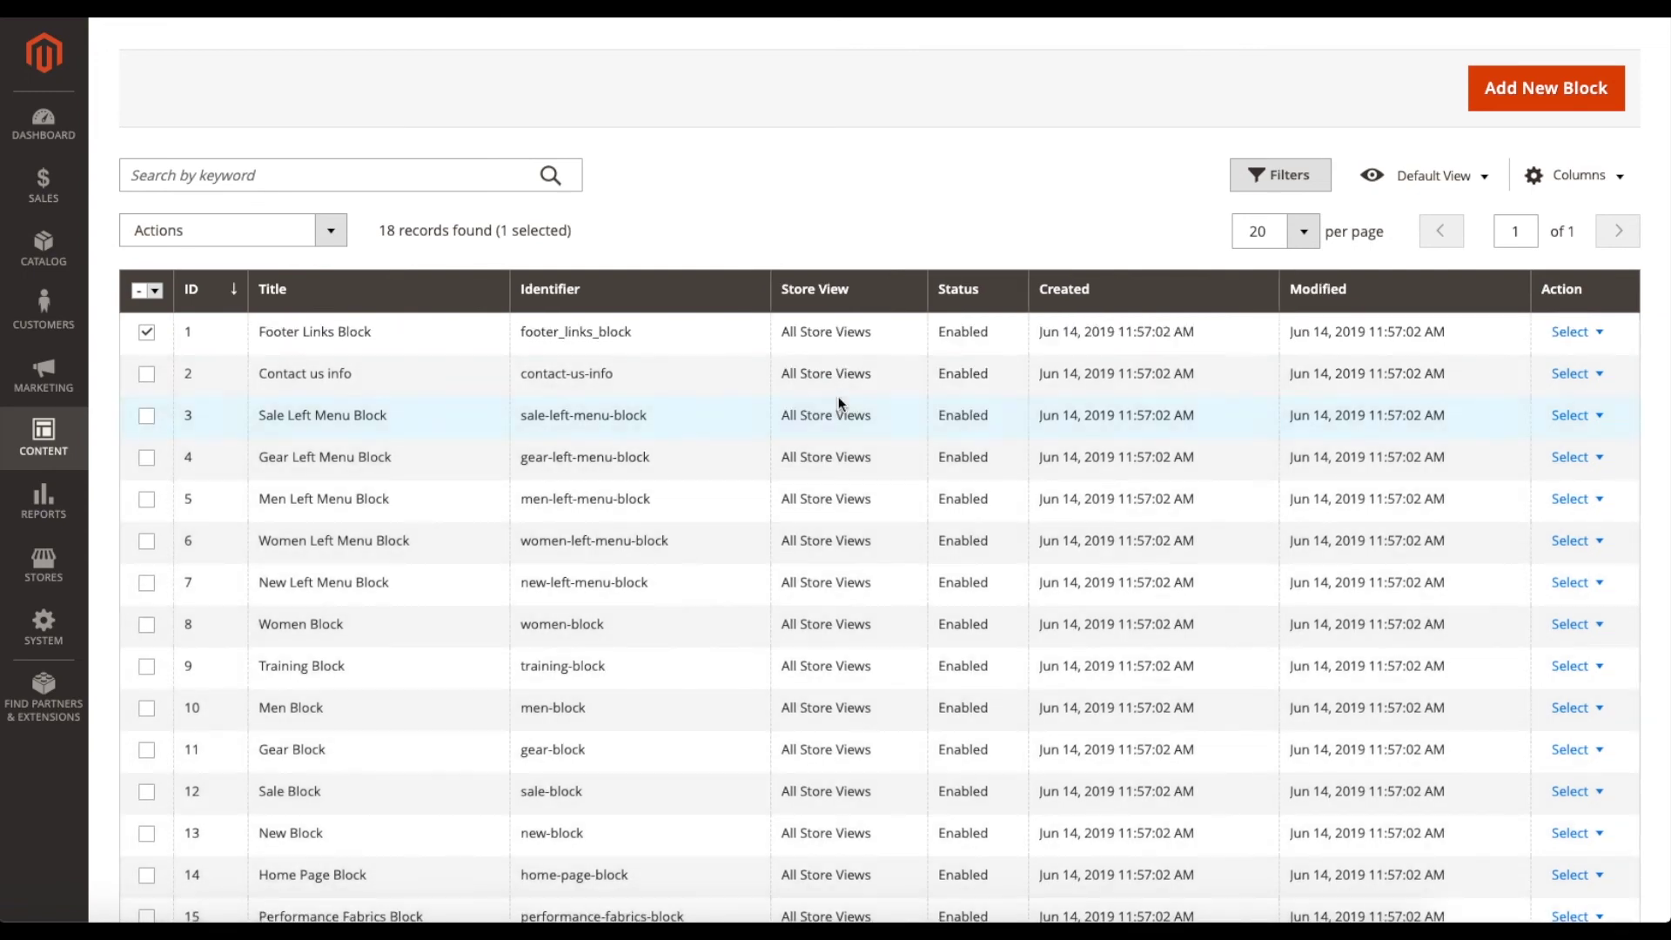
- Open the Footer Links Block for full editing, examine its title, identifier, store view and content, and return to the Blocks list without saving
{"action": "left_click", "coordinate": [1578, 345]}
{"action": "left_click", "coordinate": [1575, 362]}
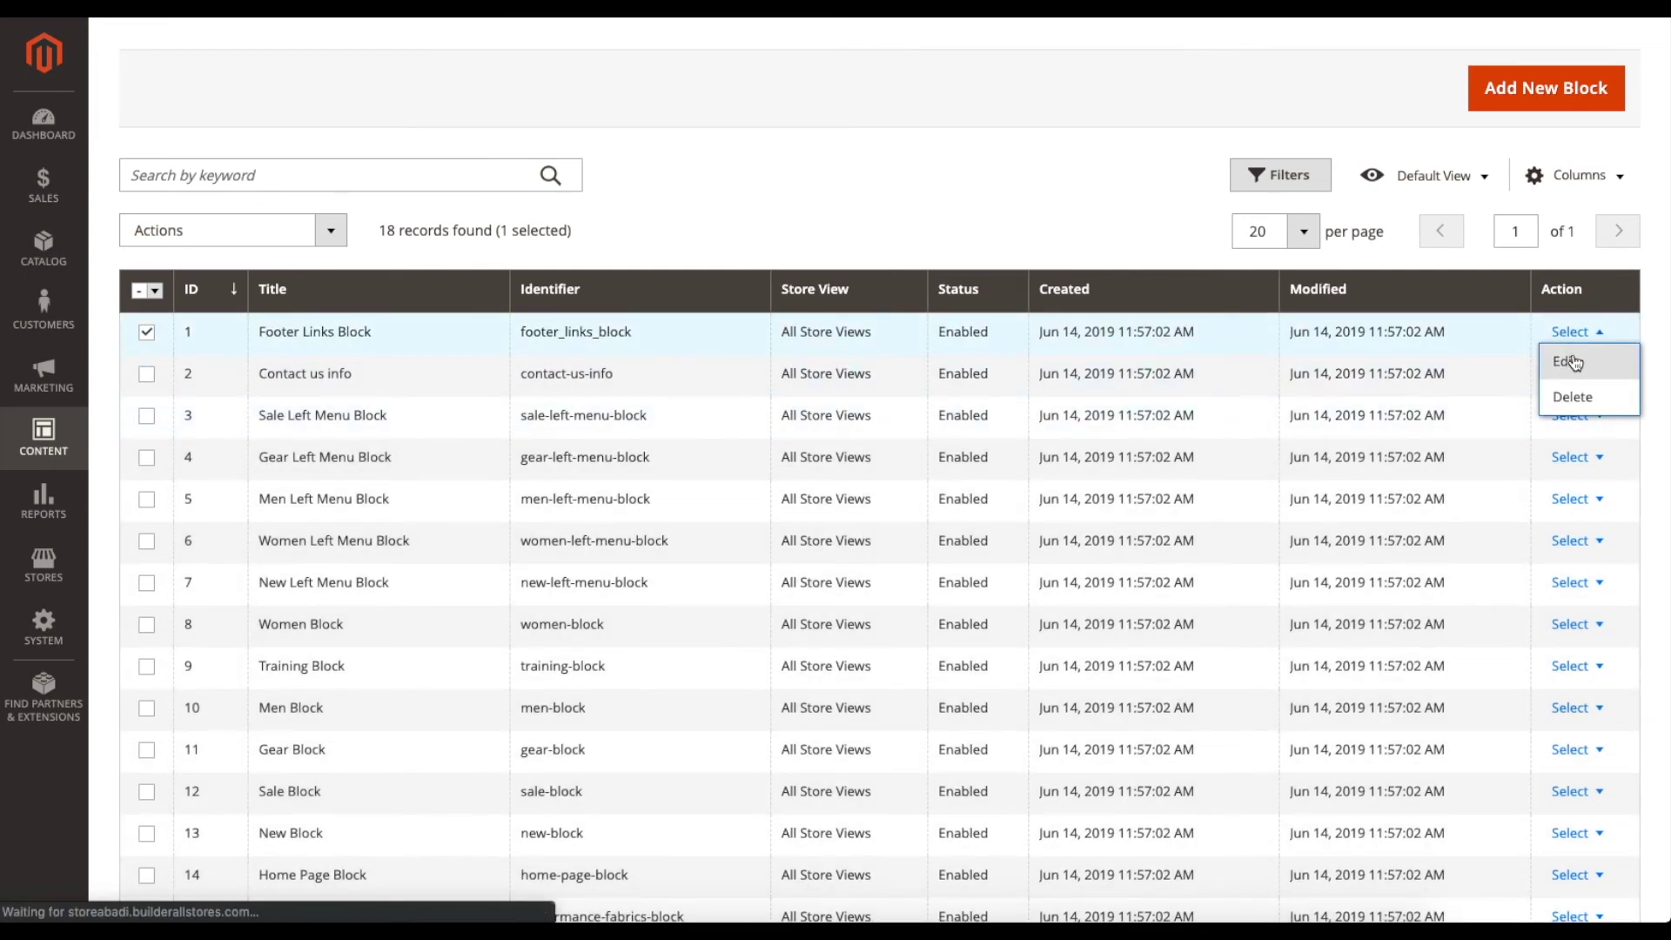
{"action": "scroll", "coordinate": [914, 539], "scroll_direction": "down", "scroll_amount": 3}
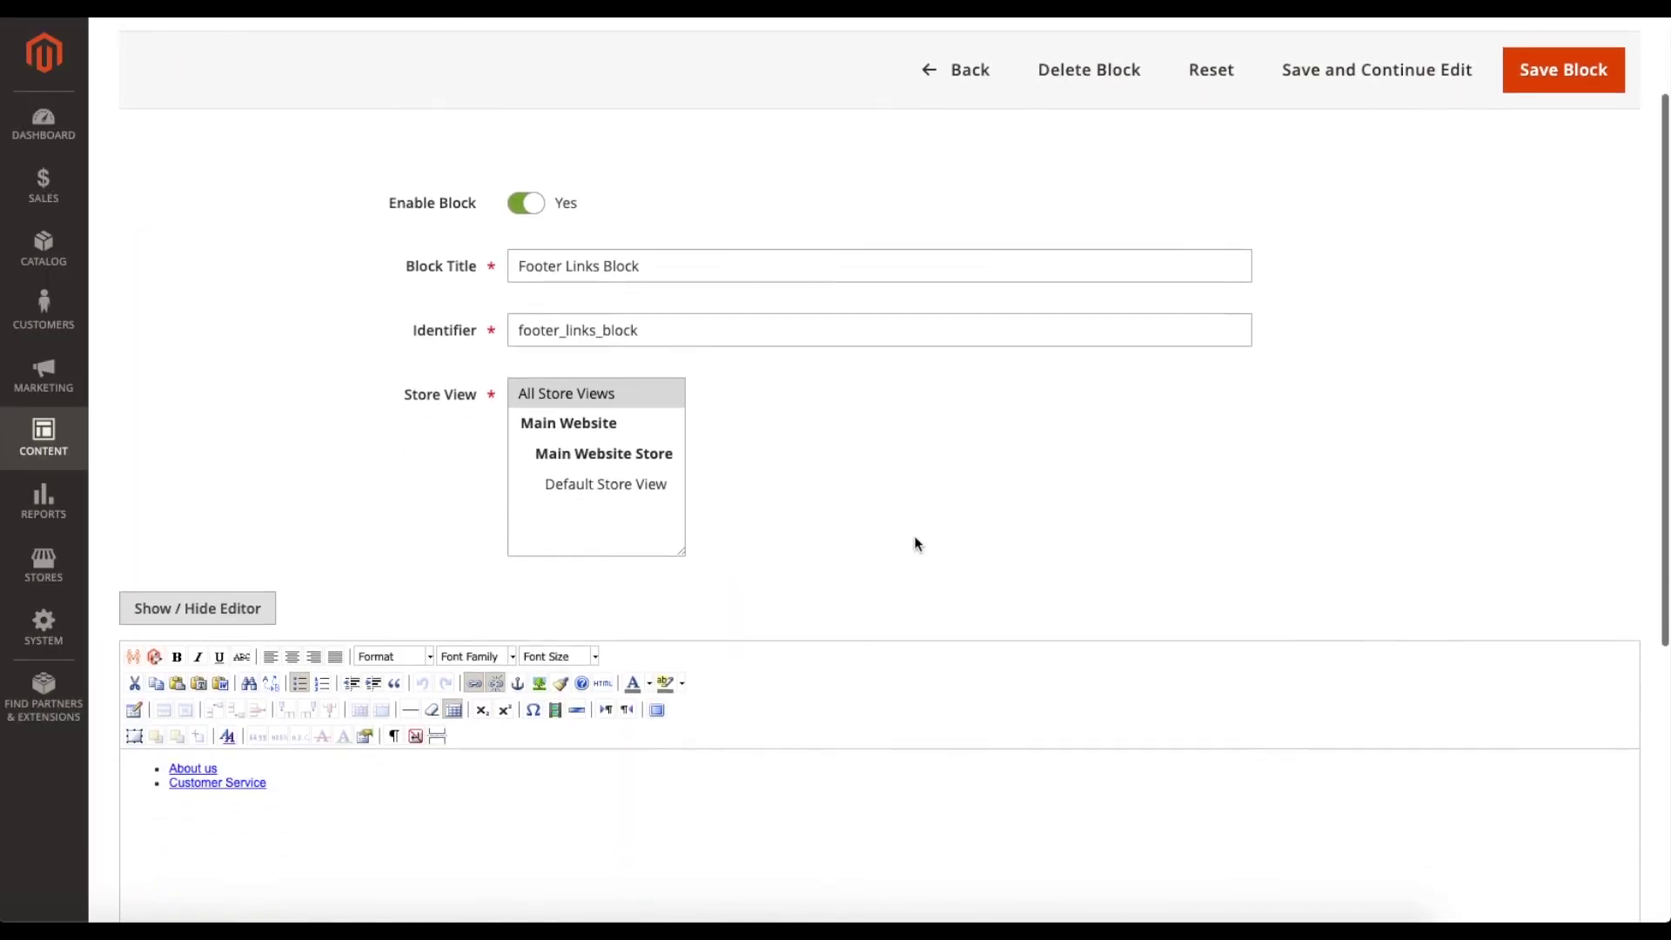
{"action": "scroll", "coordinate": [913, 535], "scroll_direction": "up", "scroll_amount": 2}
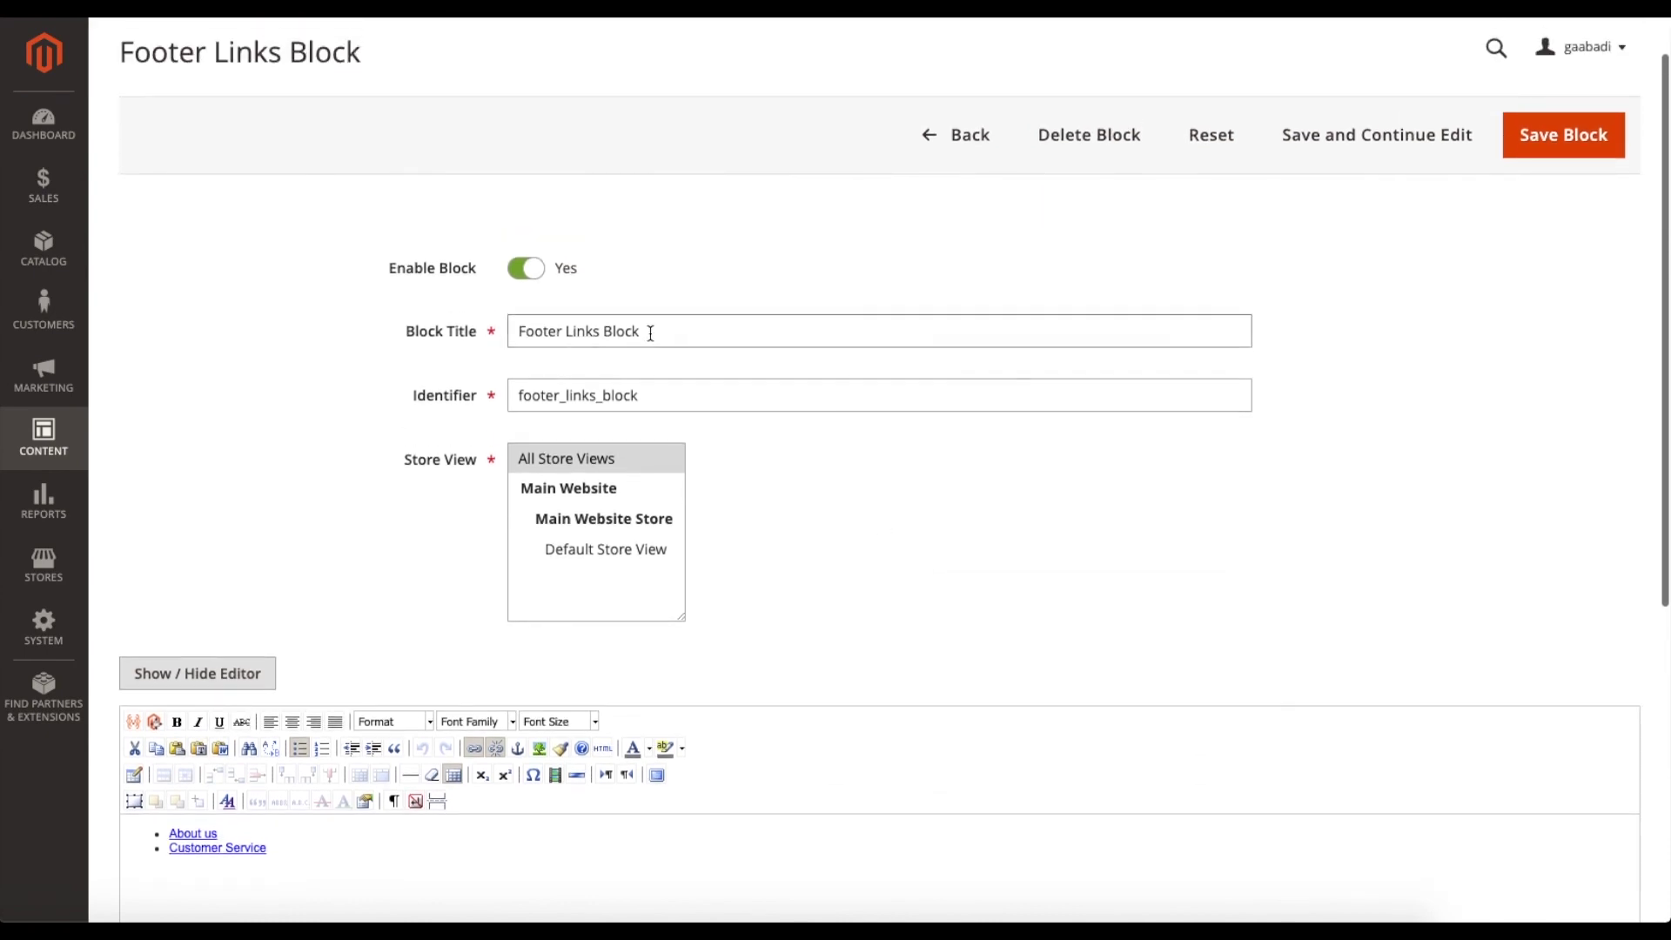
{"action": "left_click", "coordinate": [517, 389]}
{"action": "scroll", "coordinate": [752, 464], "scroll_direction": "down", "scroll_amount": 3}
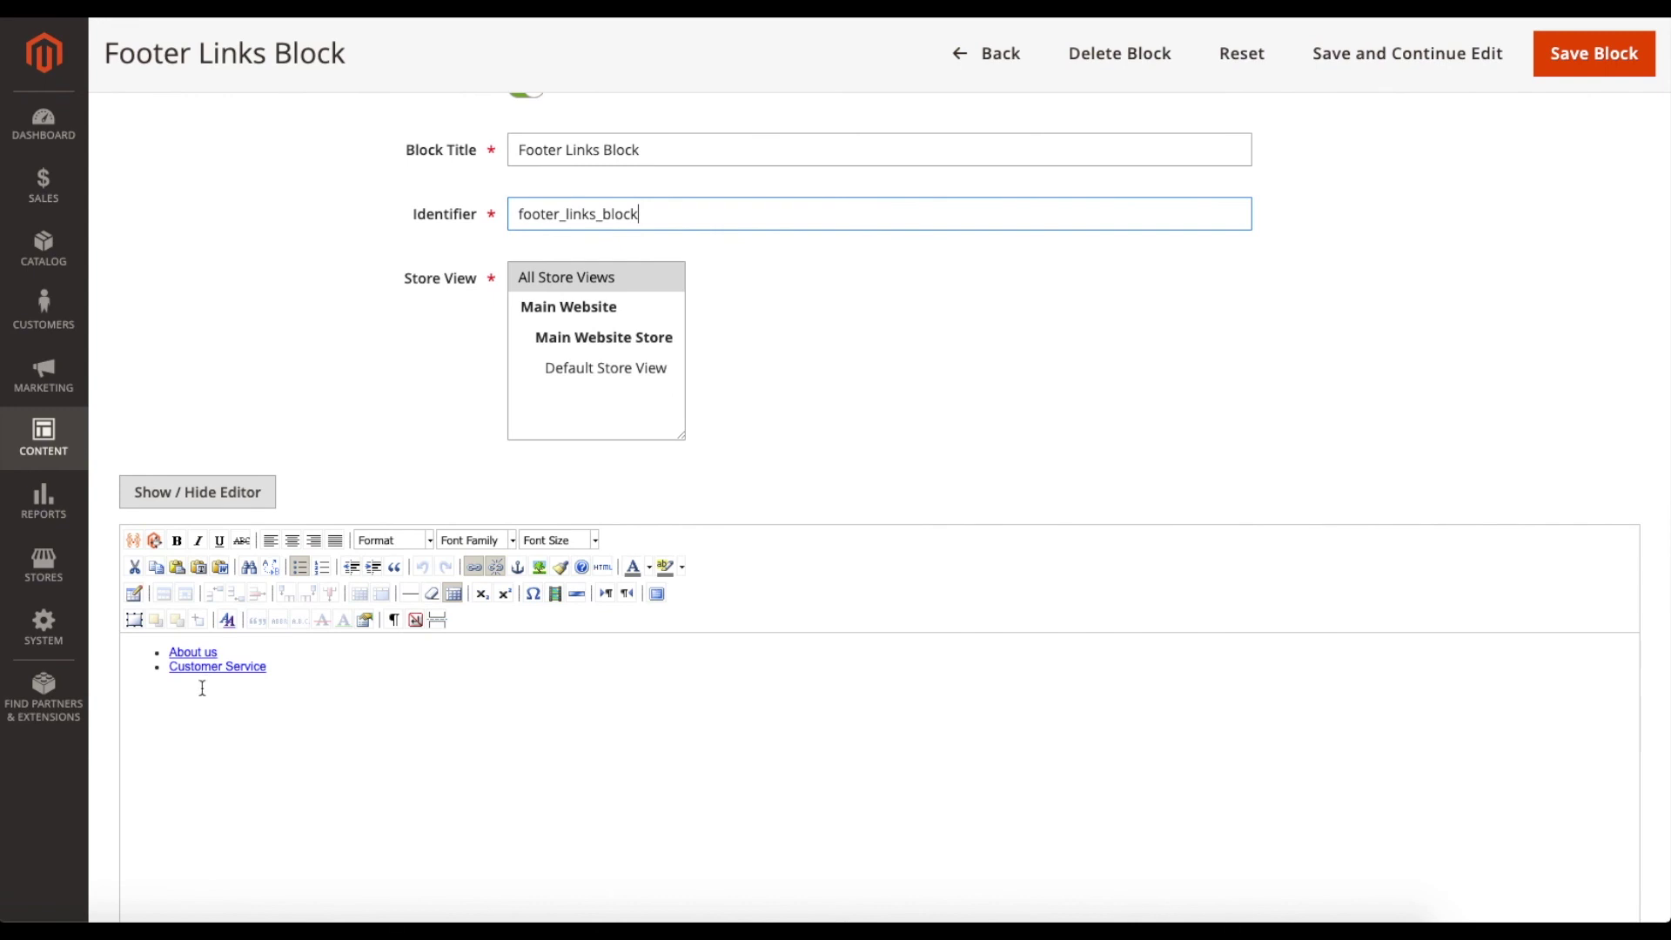
{"action": "scroll", "coordinate": [988, 403], "scroll_direction": "up", "scroll_amount": 4}
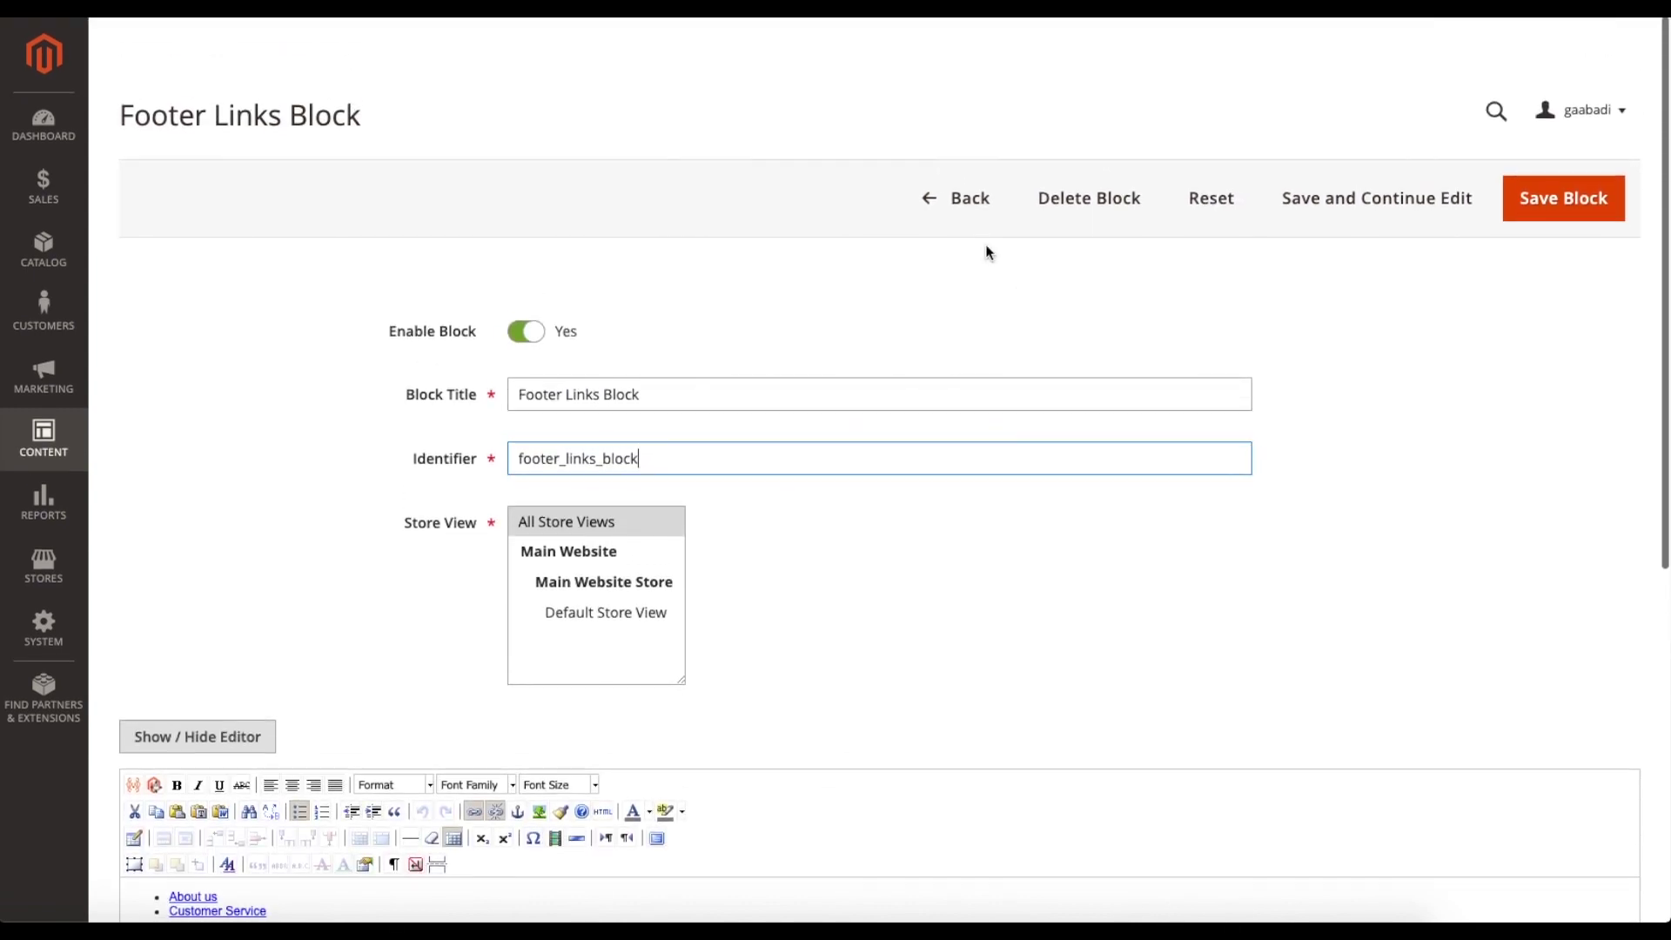
{"action": "left_click", "coordinate": [987, 196]}
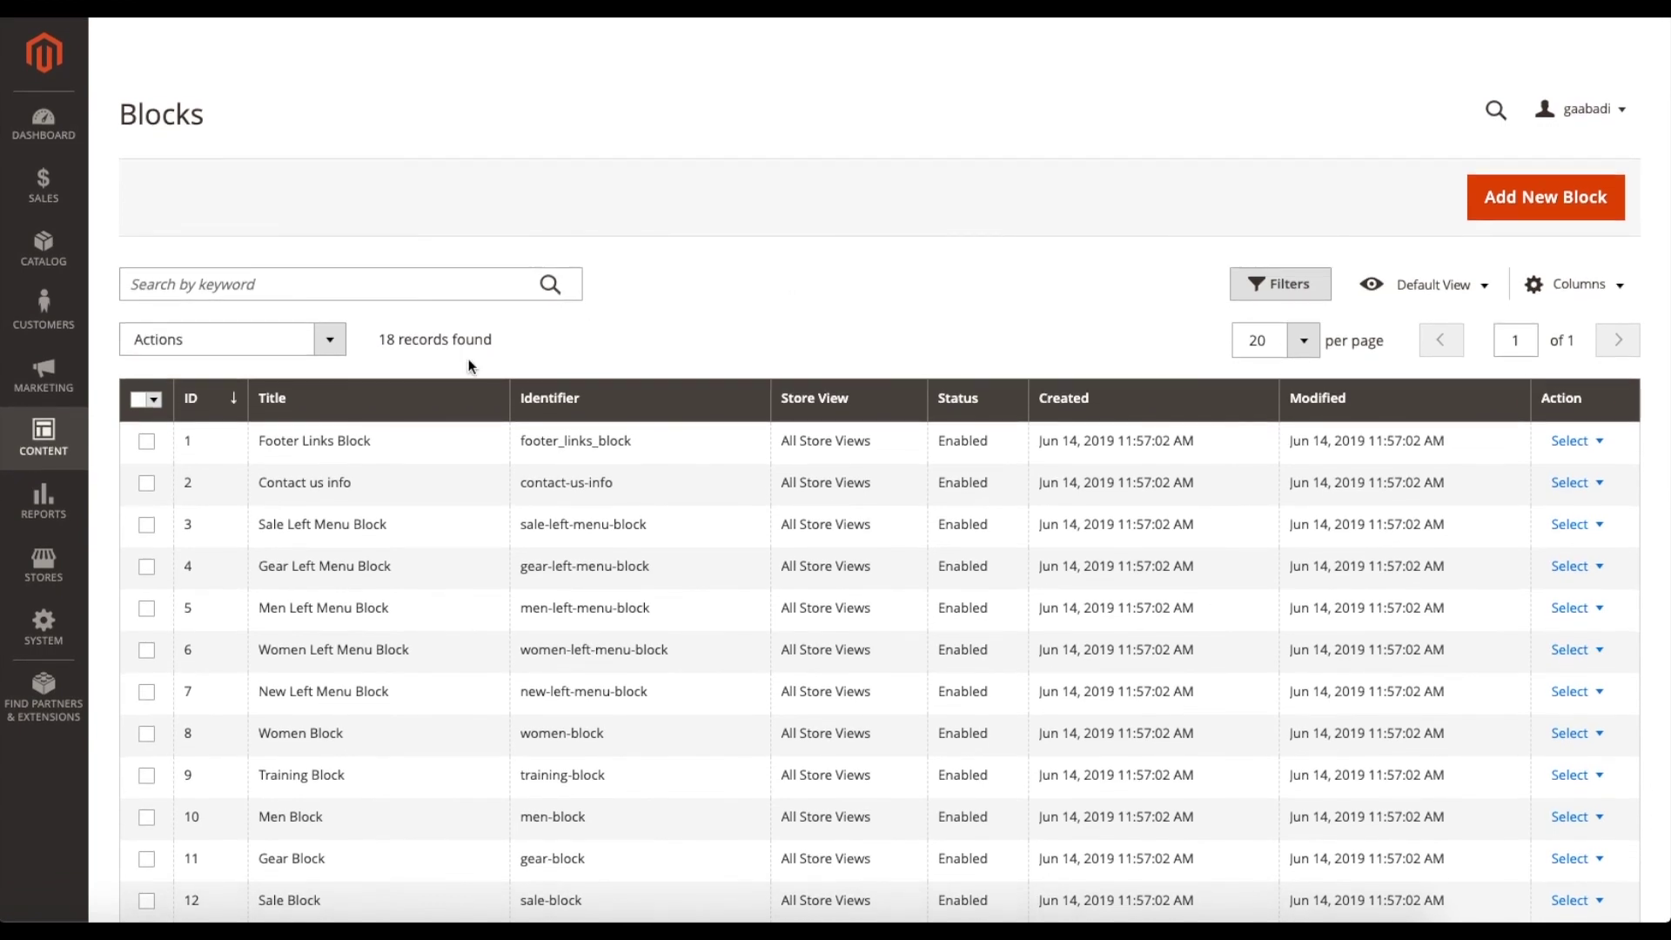
- Refresh all cache types in the system's Cache Management
{"action": "left_click", "coordinate": [43, 624]}
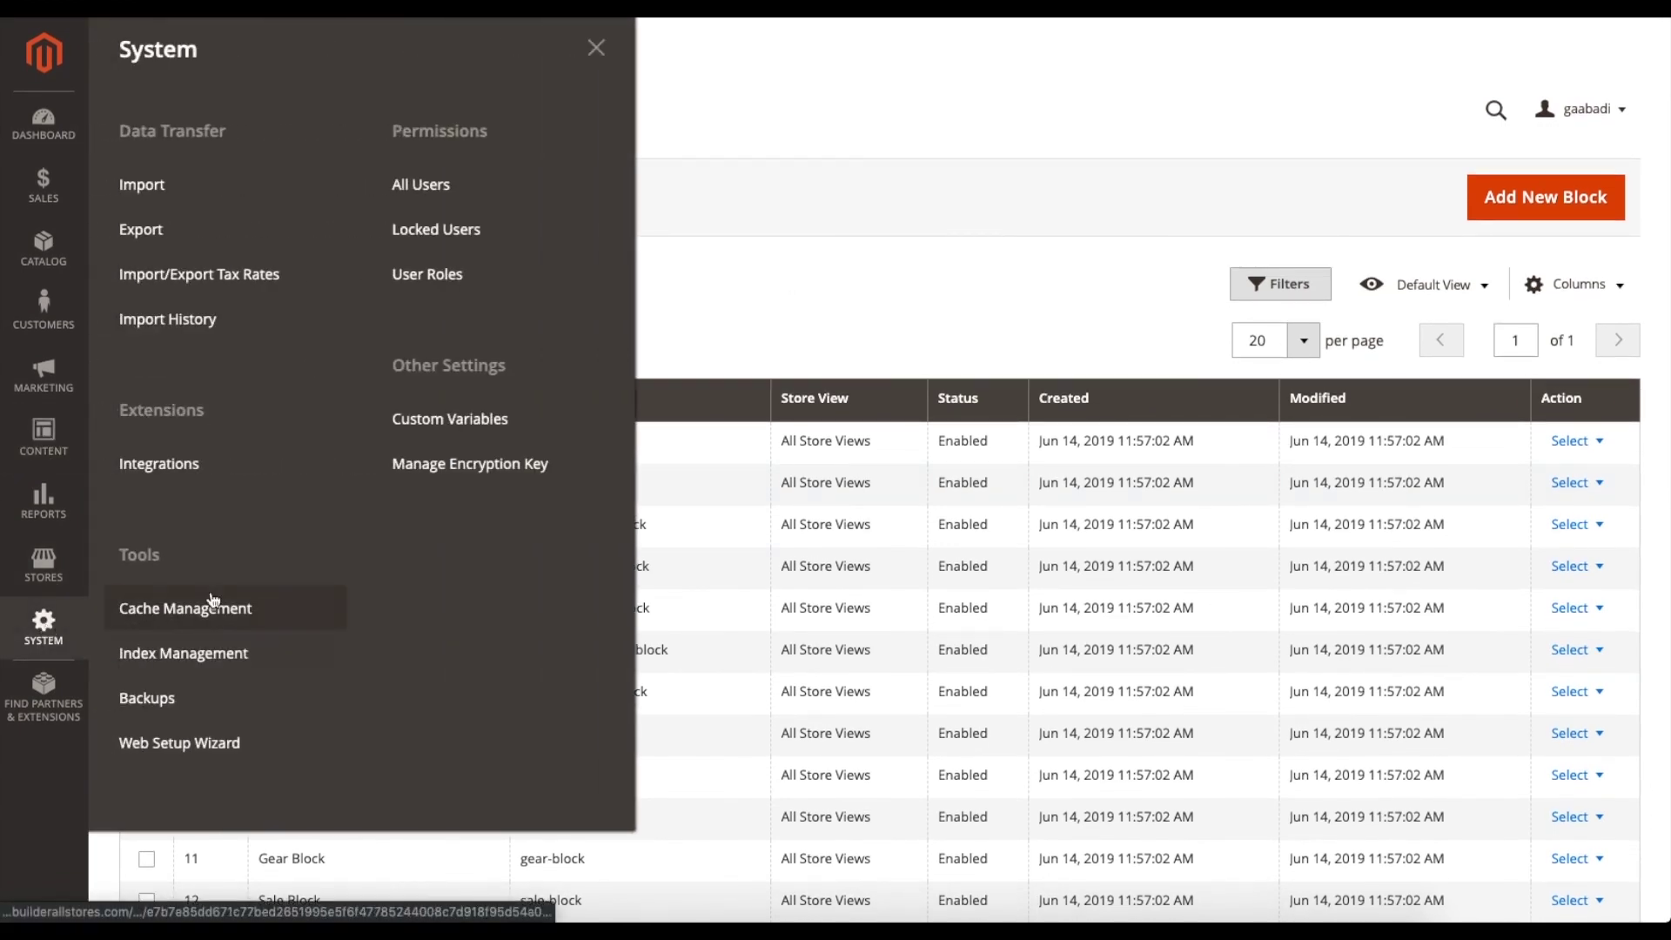
{"action": "left_click", "coordinate": [187, 608]}
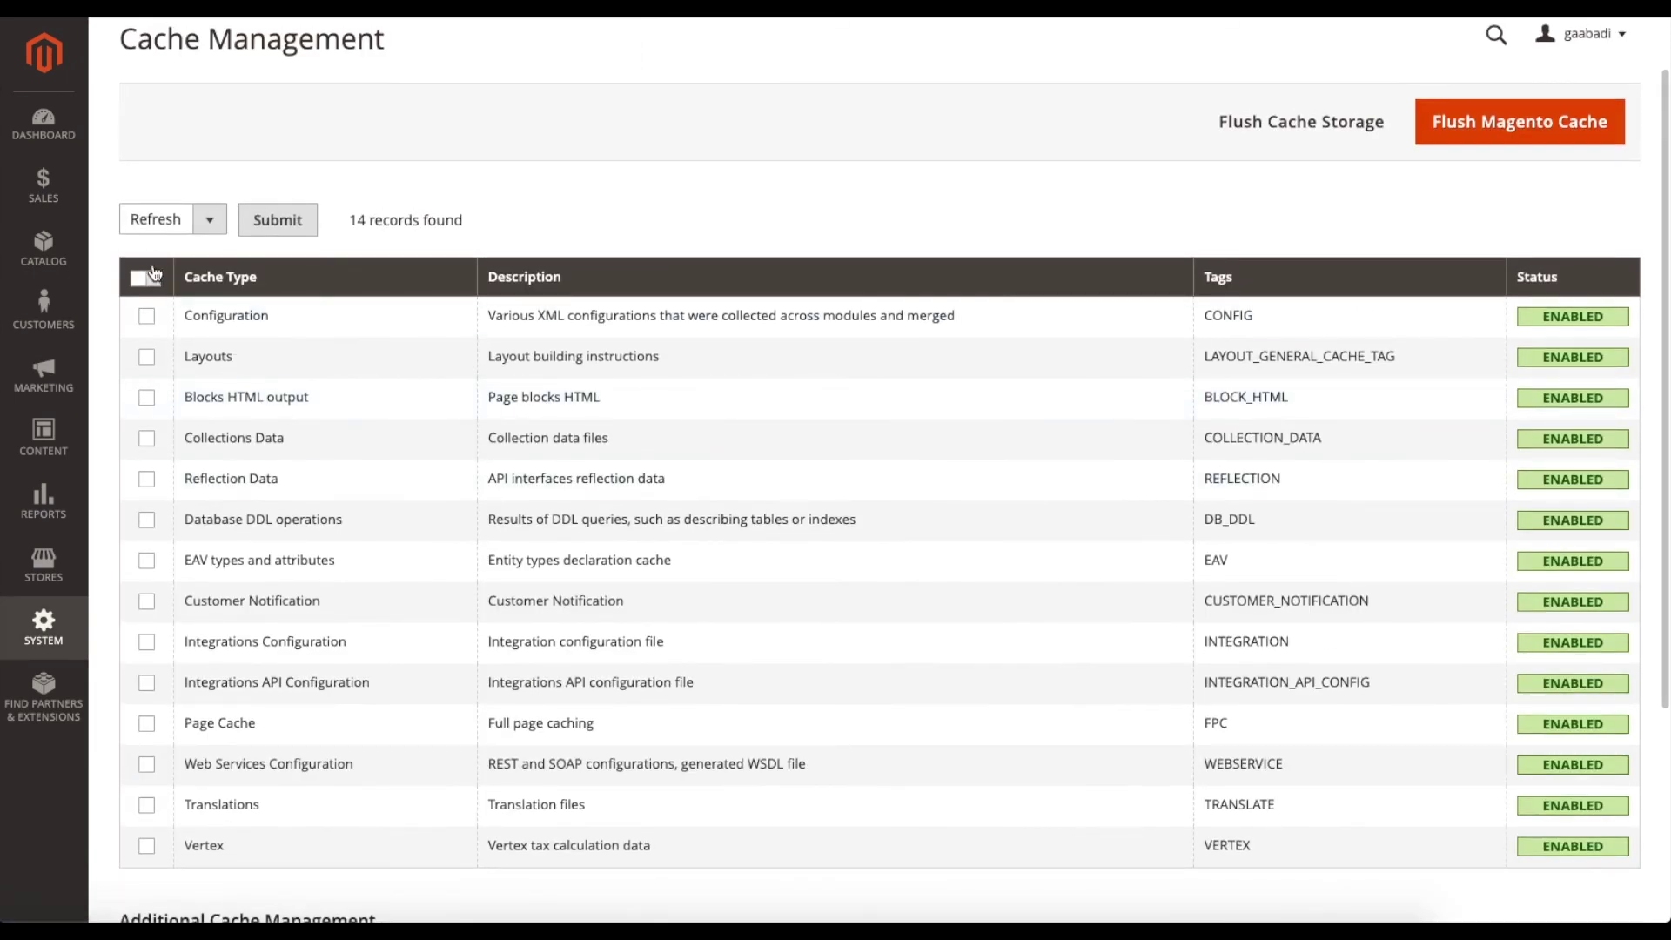
{"action": "left_click", "coordinate": [153, 274]}
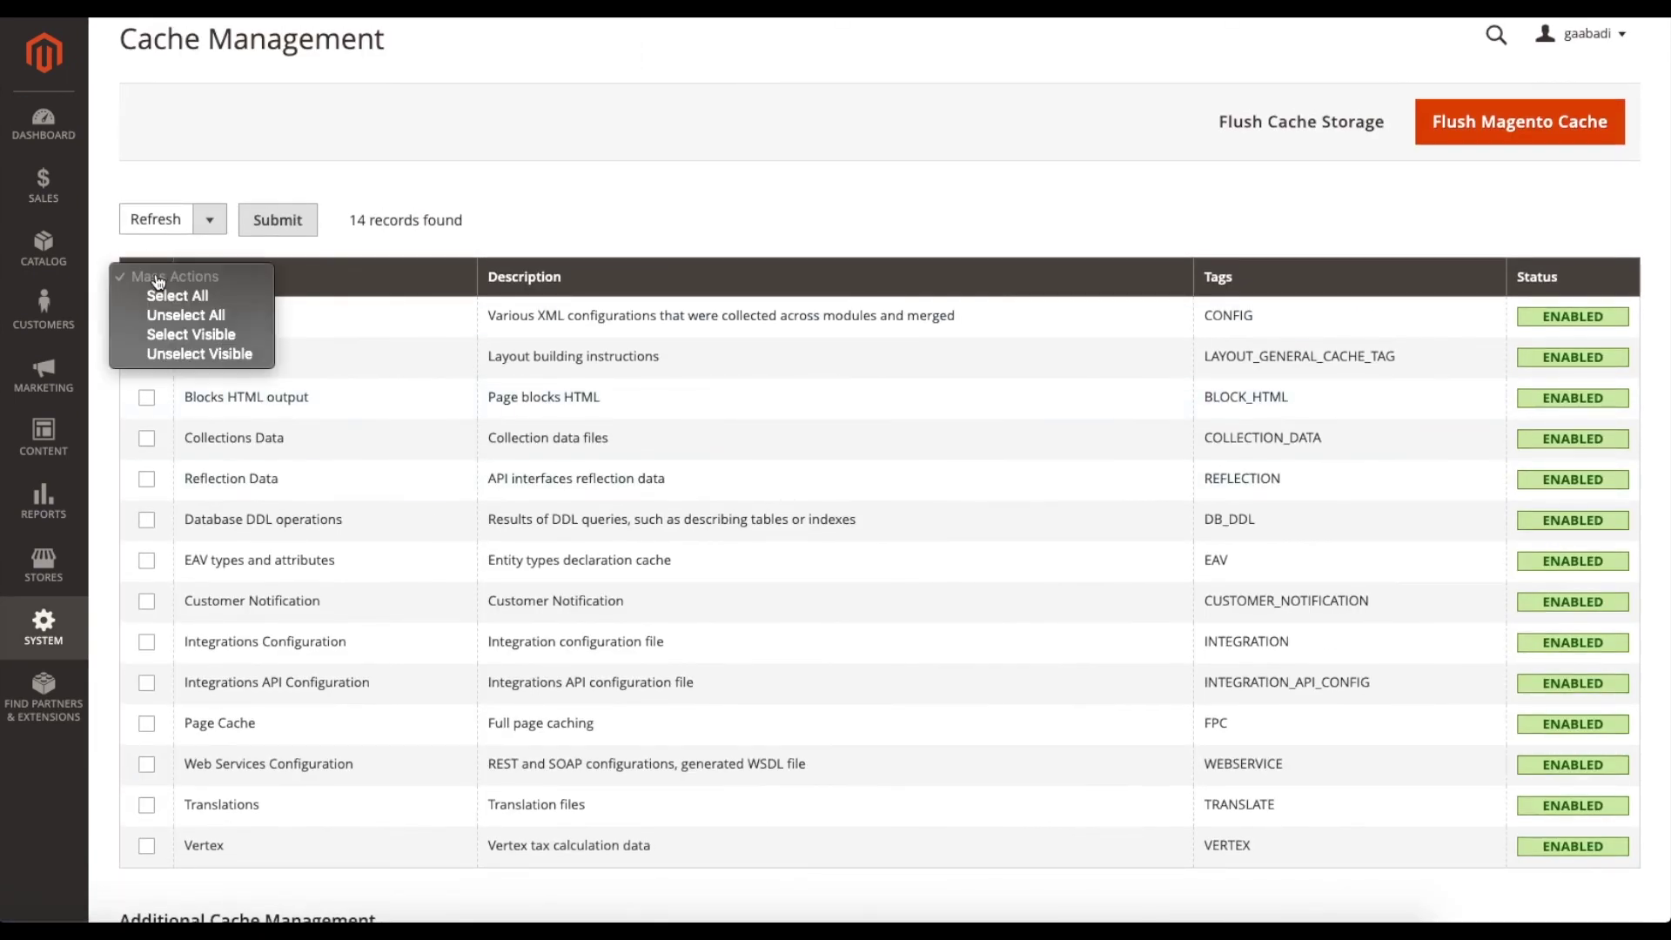
{"action": "left_click", "coordinate": [161, 296]}
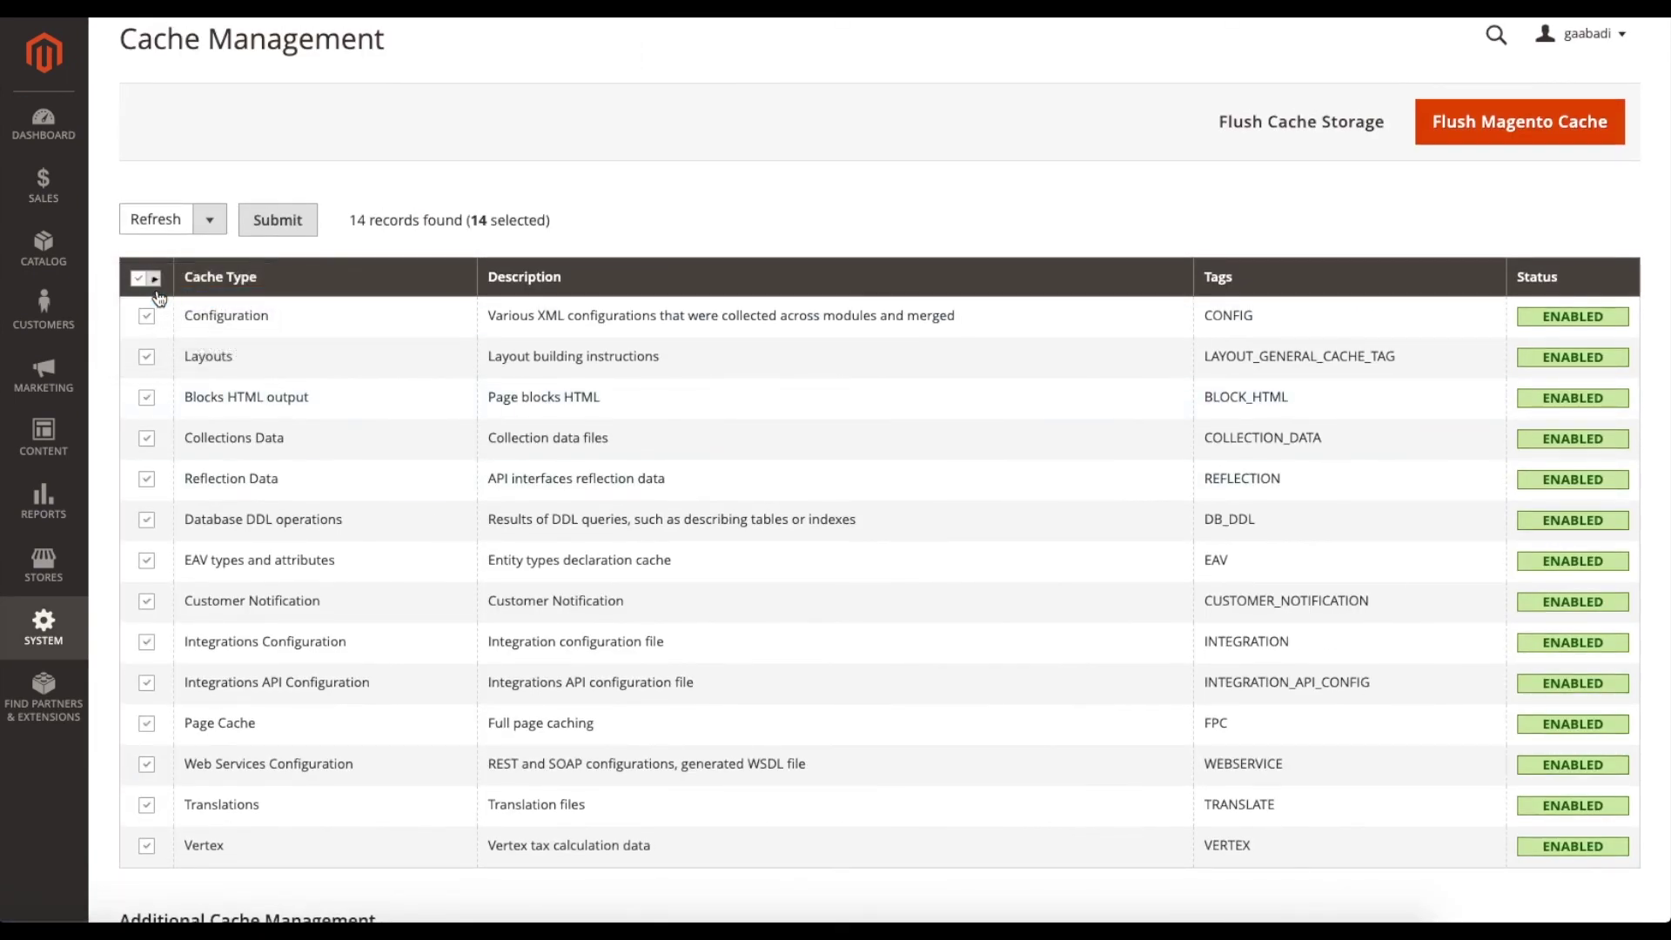
{"action": "left_click", "coordinate": [296, 221]}
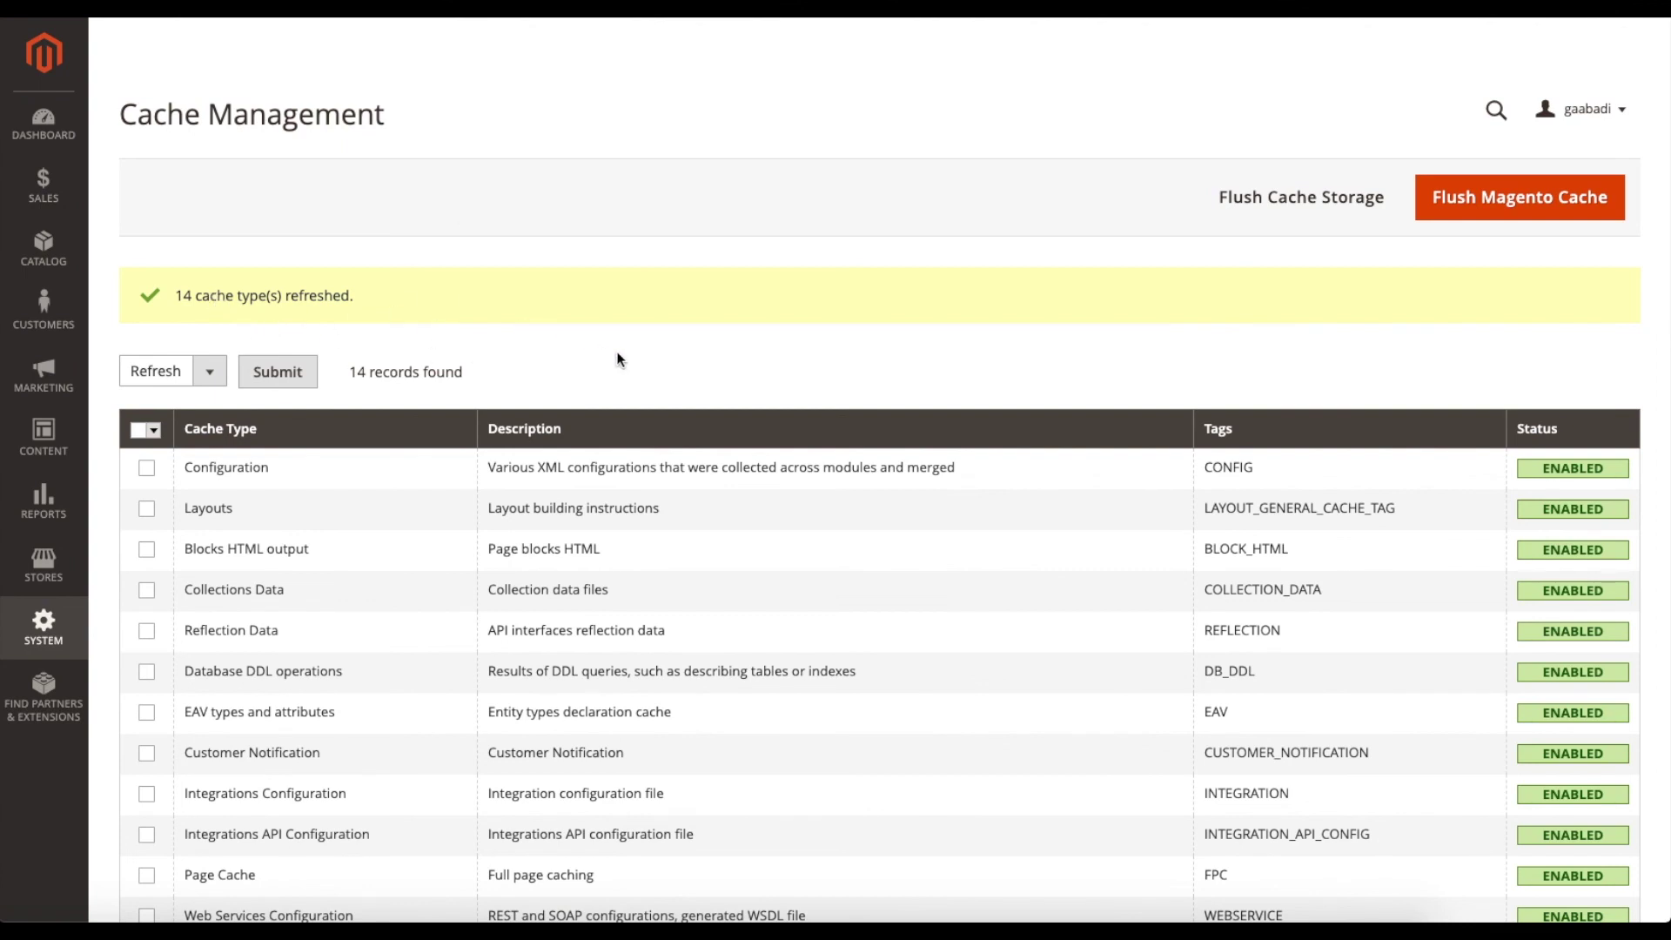
{"action": "scroll", "coordinate": [620, 359], "scroll_direction": "down", "scroll_amount": 1}
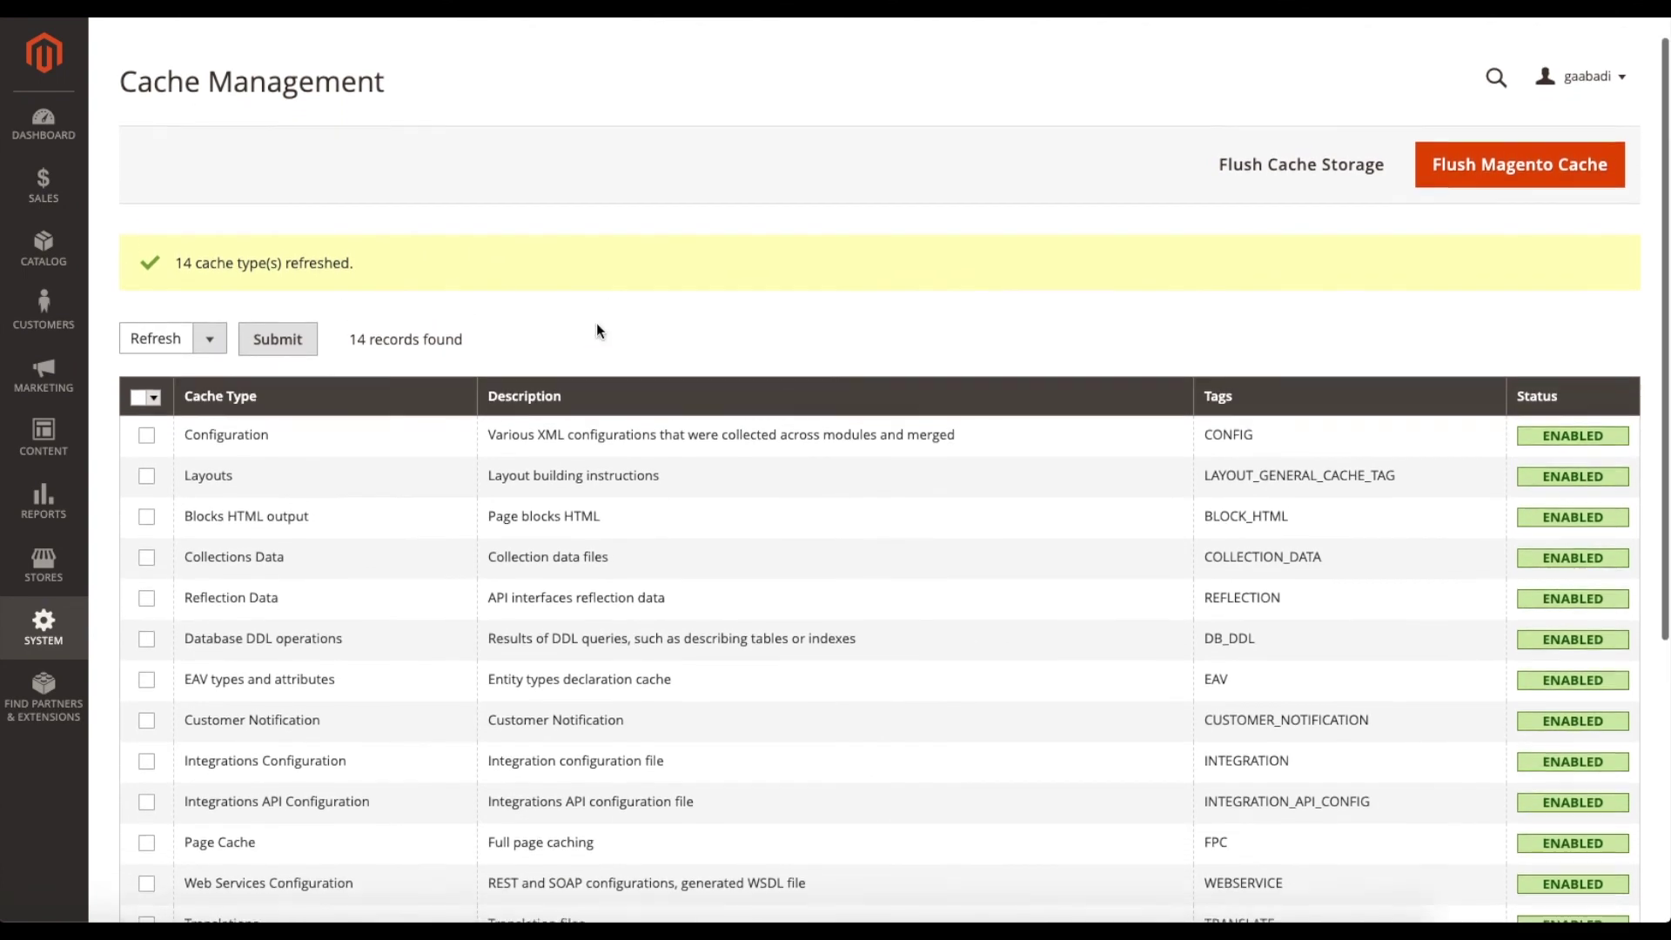
{"action": "scroll", "coordinate": [610, 354], "scroll_direction": "up", "scroll_amount": 1}
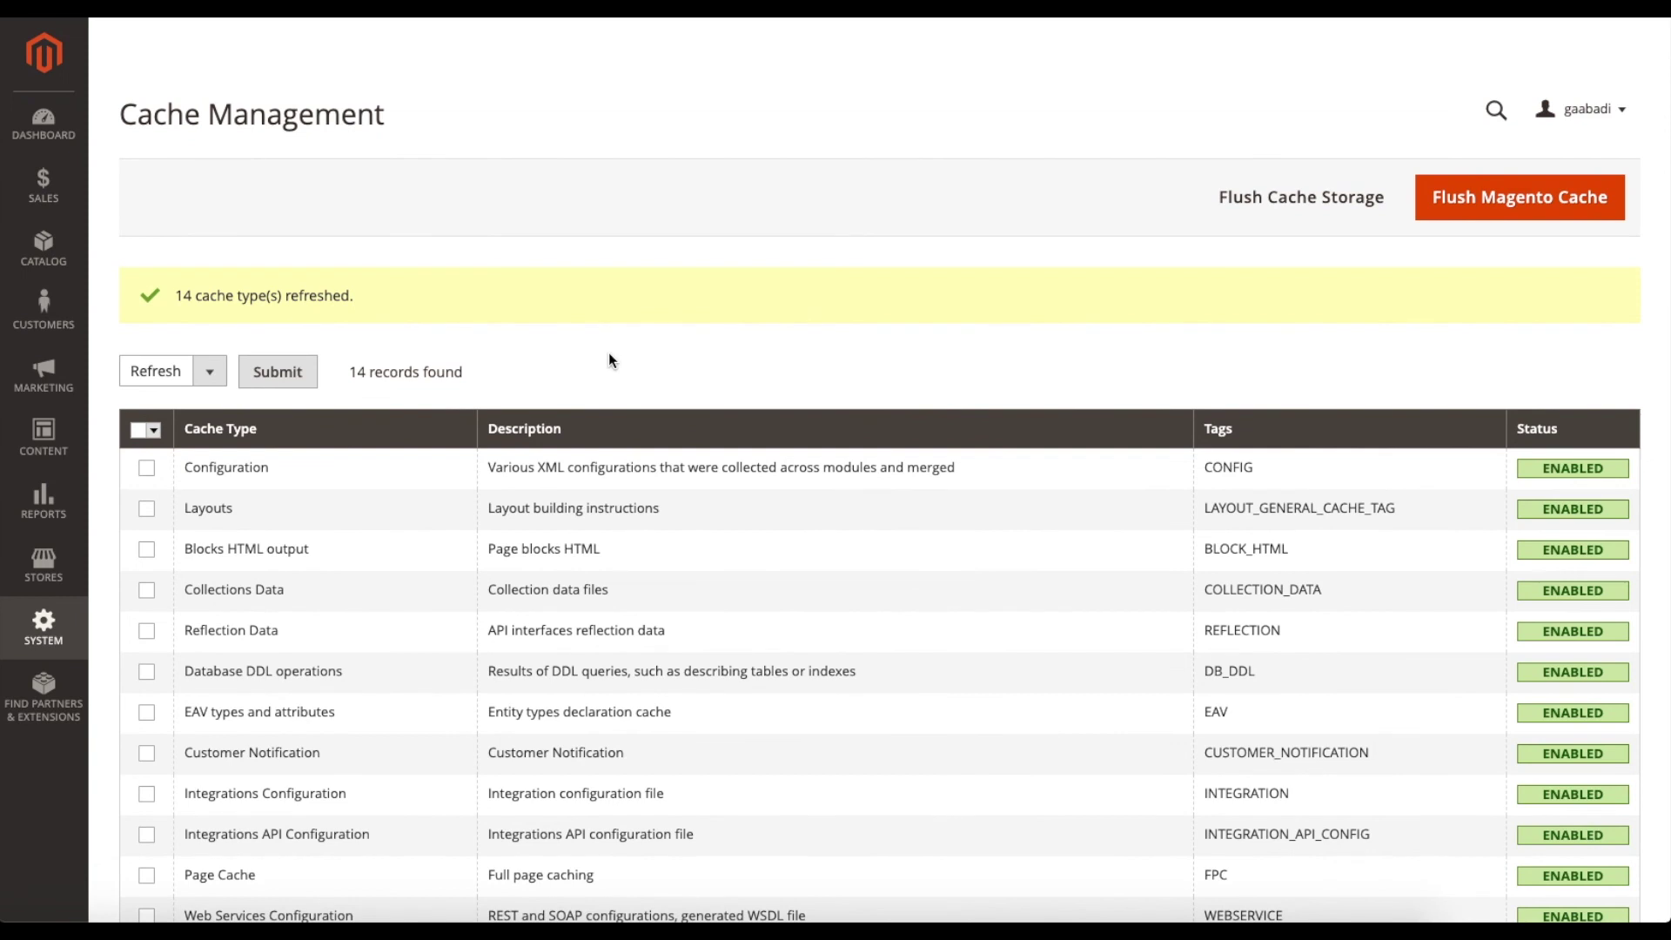